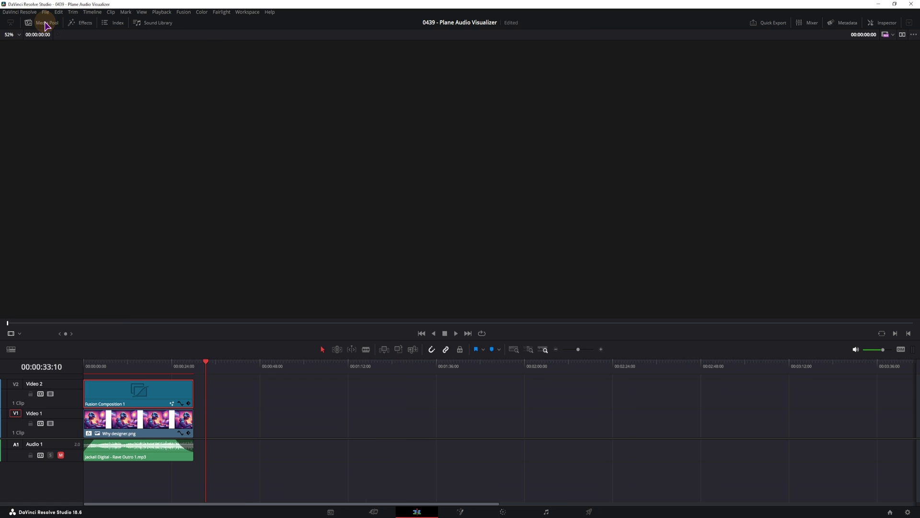
# Show the project's media pool.
pyautogui.click(45, 24)
pyautogui.rightClick(104, 154)
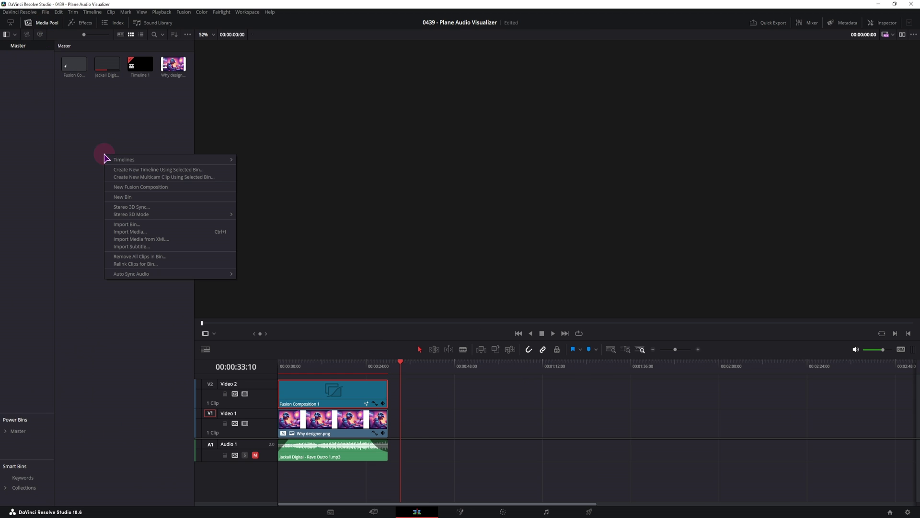
pyautogui.click(135, 186)
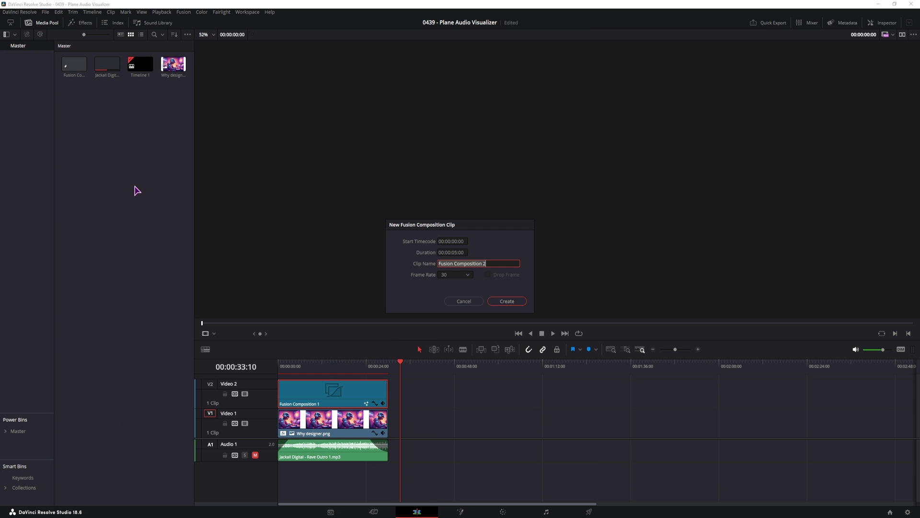
pyautogui.click(468, 301)
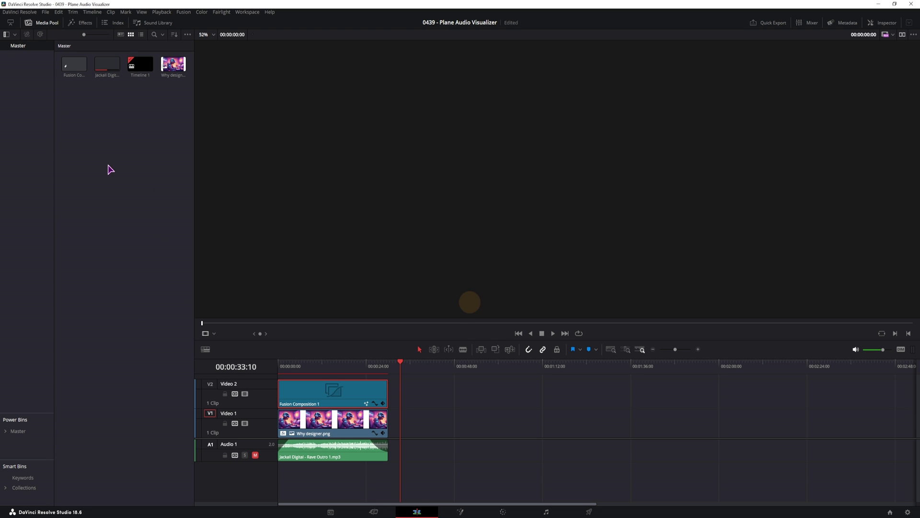
# Place the Fusion Composition clip on Video 2 after the existing clips, with the image Why designer.png directly beneath it on Video 1.
pyautogui.moveTo(74, 64); pyautogui.dragTo(429, 406)
pyautogui.click(437, 391)
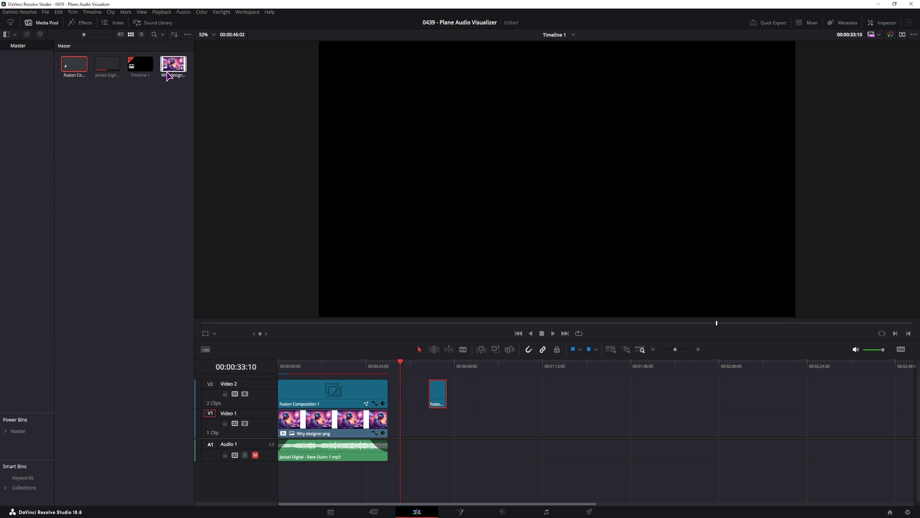
pyautogui.moveTo(173, 65); pyautogui.dragTo(509, 425)
# Extend the new Fusion Composition clip so it ends together with the image below it.
pyautogui.click(438, 395)
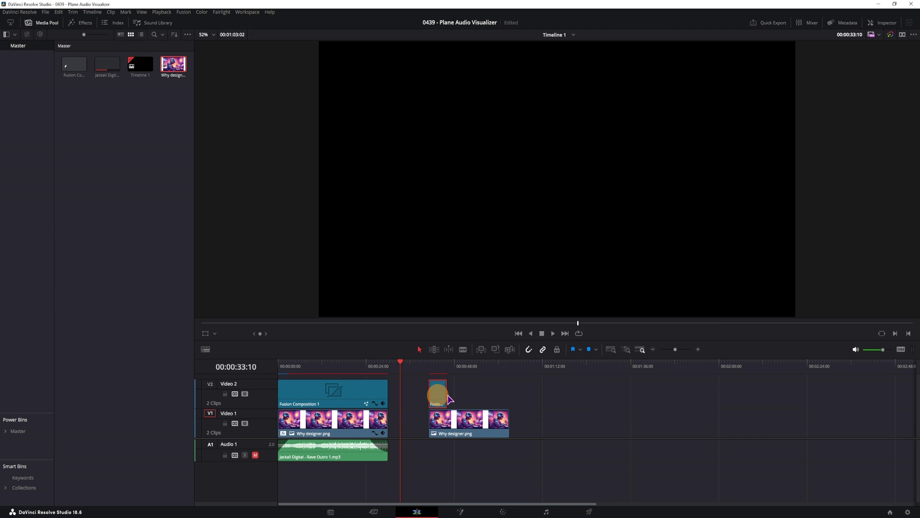
pyautogui.moveTo(446, 397); pyautogui.dragTo(510, 400)
pyautogui.moveTo(509, 400); pyautogui.dragTo(509, 400)
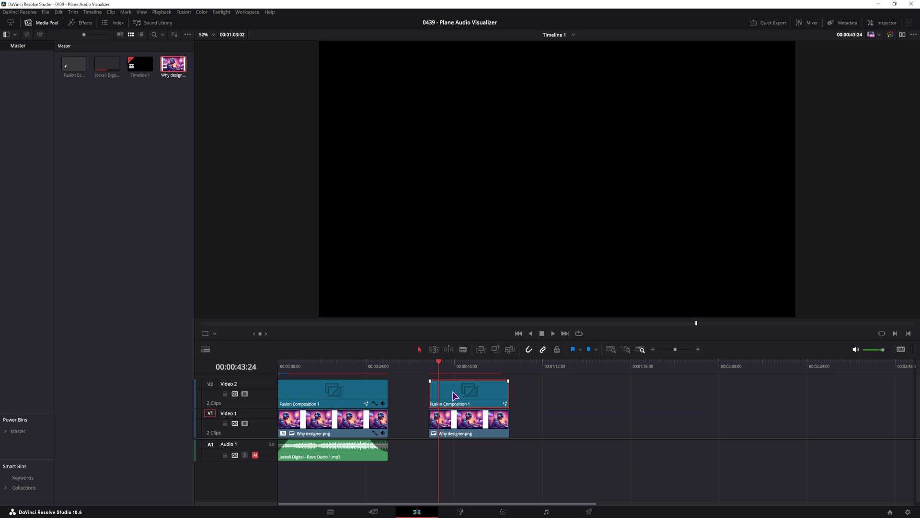
# Open the new composition in the Fusion page and connect a new FastNoise node to MediaOut1.
pyautogui.click(463, 511)
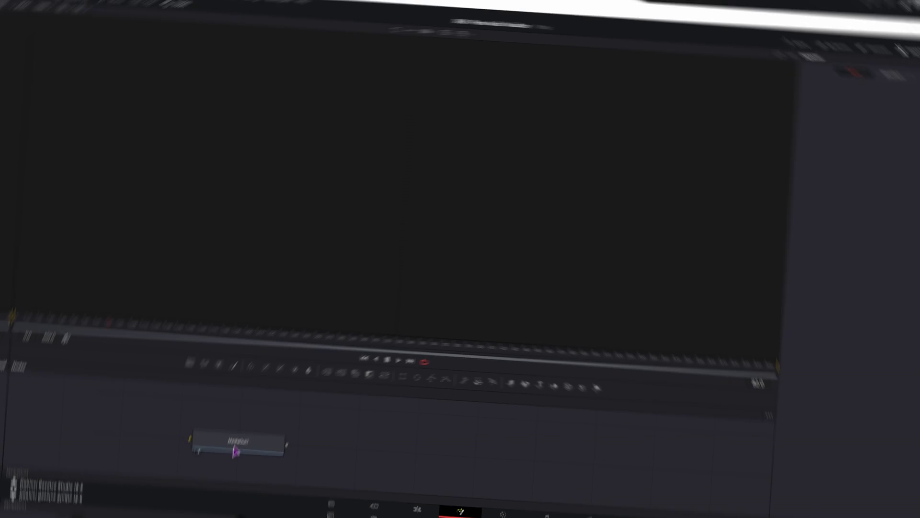
pyautogui.moveTo(289, 460); pyautogui.dragTo(568, 462)
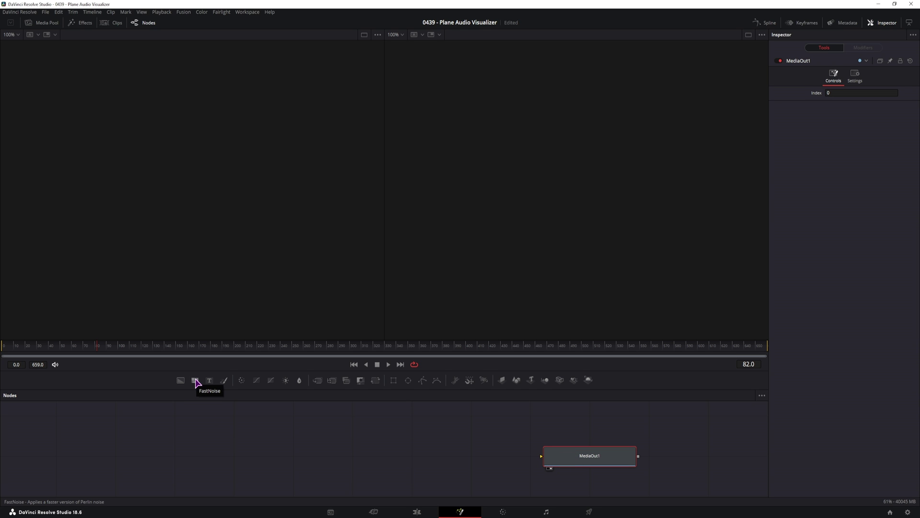
pyautogui.moveTo(196, 381); pyautogui.dragTo(553, 460)
pyautogui.click(133, 459)
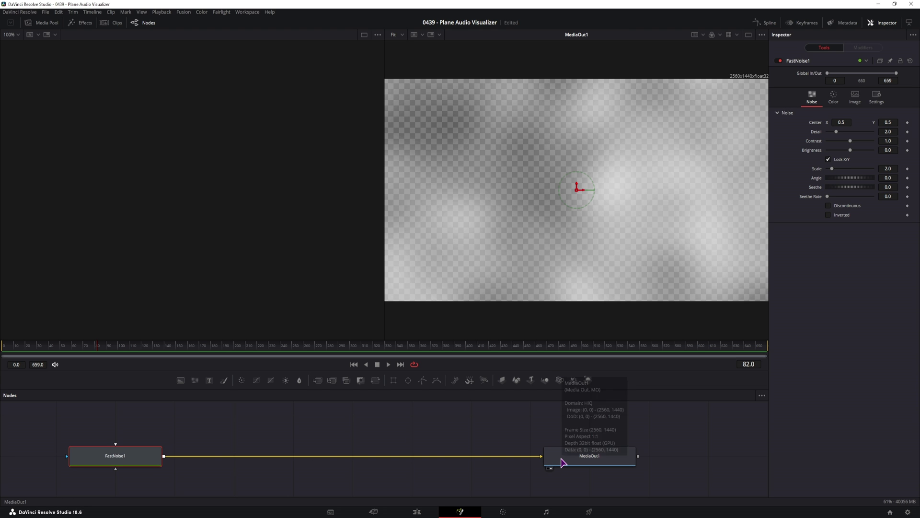
# Configure the FastNoise node with Detail 10, Scale 20 and Seethe Rate 0.1, previewing the noise animation.
pyautogui.moveTo(836, 132); pyautogui.dragTo(886, 136)
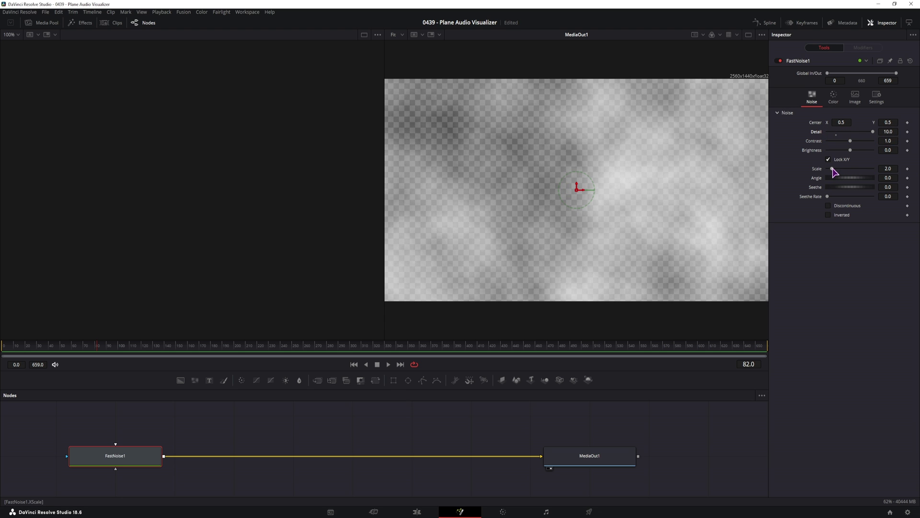
pyautogui.moveTo(833, 169); pyautogui.dragTo(886, 166)
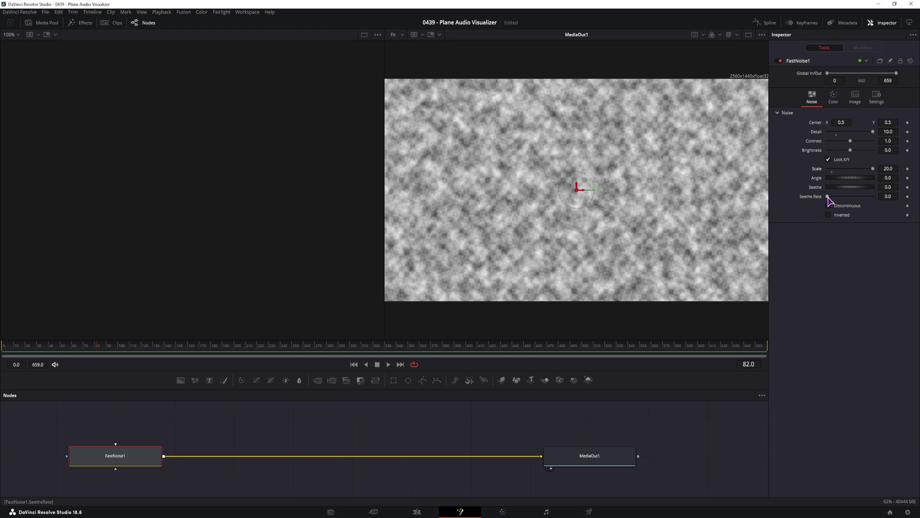
pyautogui.moveTo(828, 197); pyautogui.dragTo(830, 197)
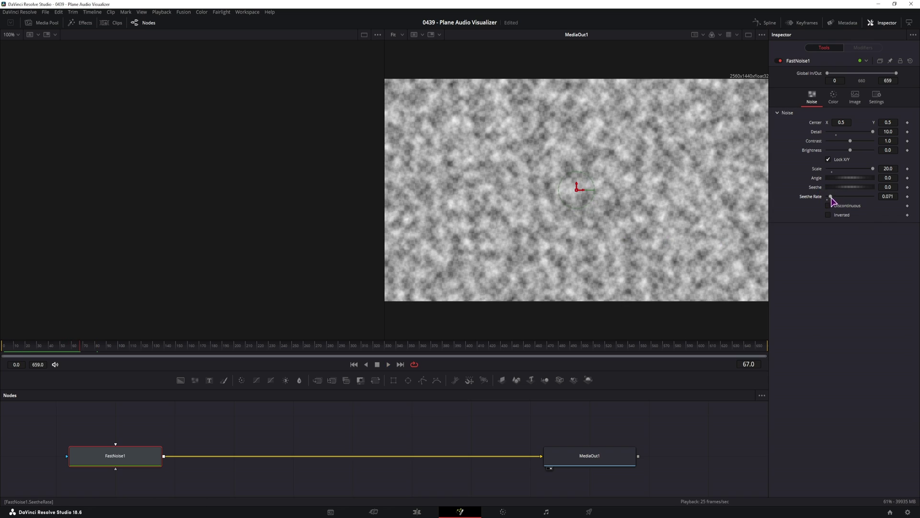
pyautogui.moveTo(829, 197); pyautogui.dragTo(900, 198)
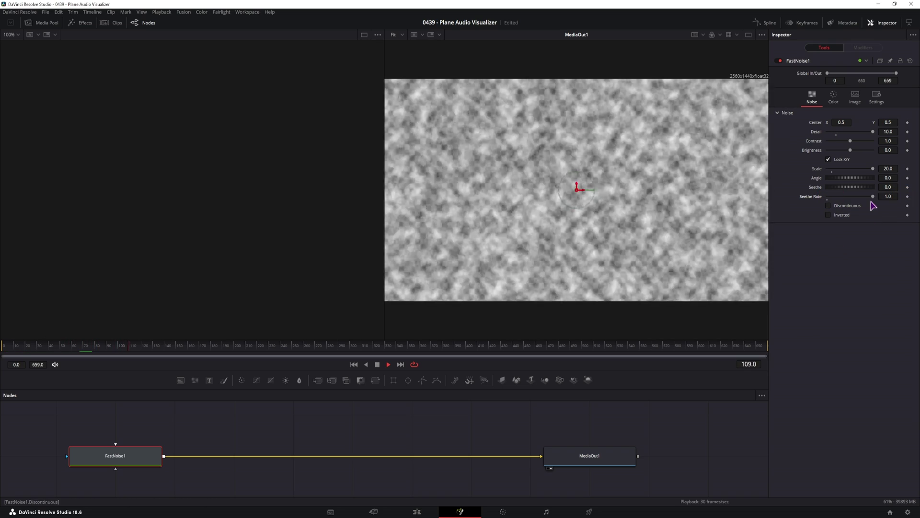
pyautogui.press('space')
pyautogui.doubleClick(888, 196)
pyautogui.write('0.1')
pyautogui.click(844, 278)
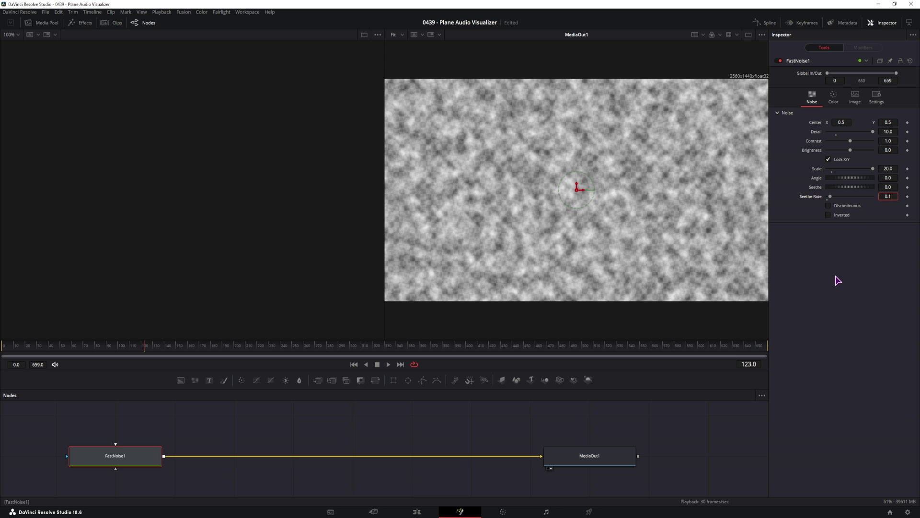
pyautogui.press('Tab')
pyautogui.click(2, 346)
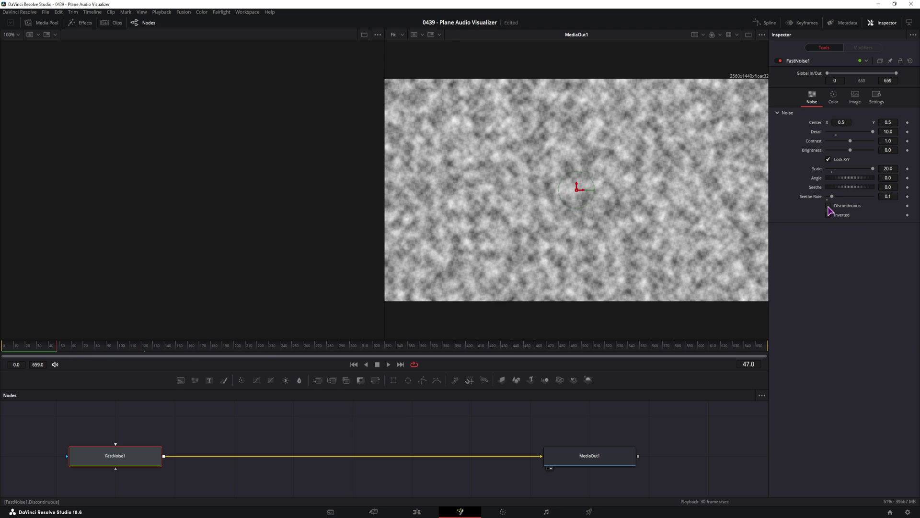
pyautogui.click(829, 206)
pyautogui.click(828, 215)
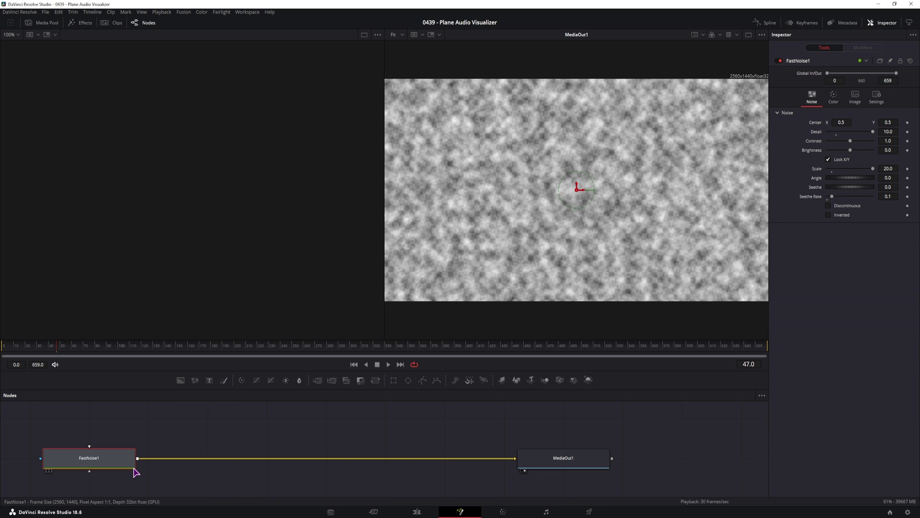
pyautogui.click(129, 463)
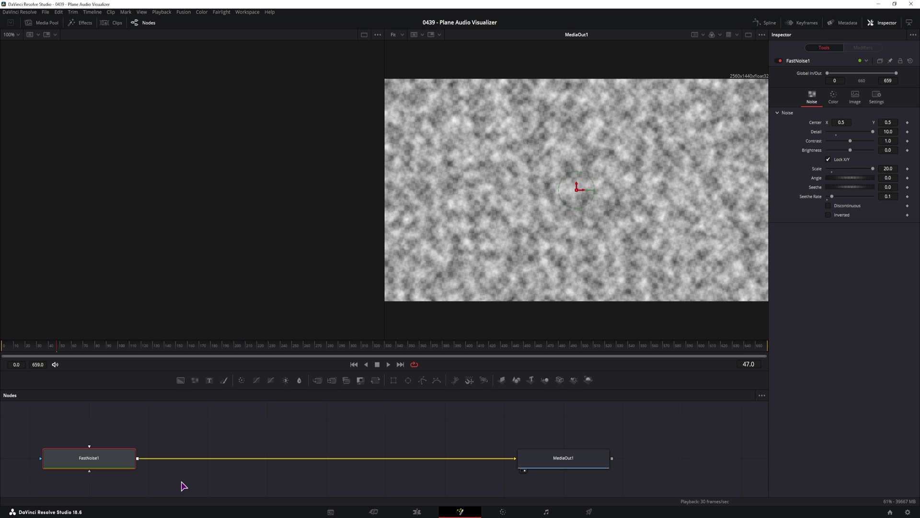
# Add an ImagePlane3D node and a Shape3D node above the noise connection and compare their settings.
pyautogui.moveTo(501, 380); pyautogui.dragTo(258, 439)
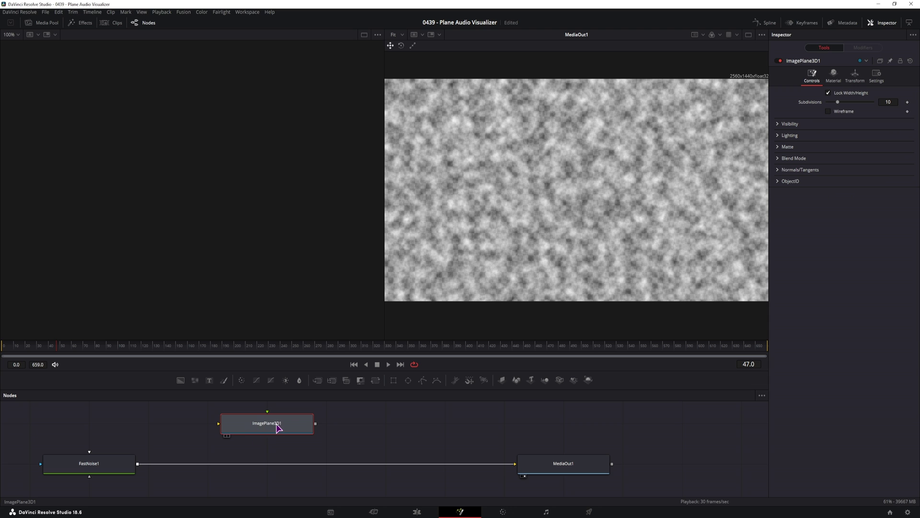
pyautogui.moveTo(516, 380); pyautogui.dragTo(377, 439)
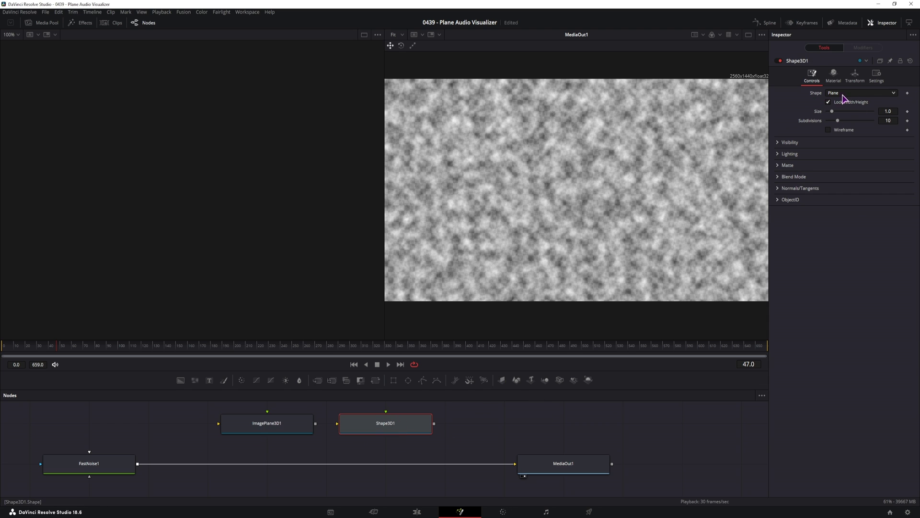
pyautogui.click(293, 426)
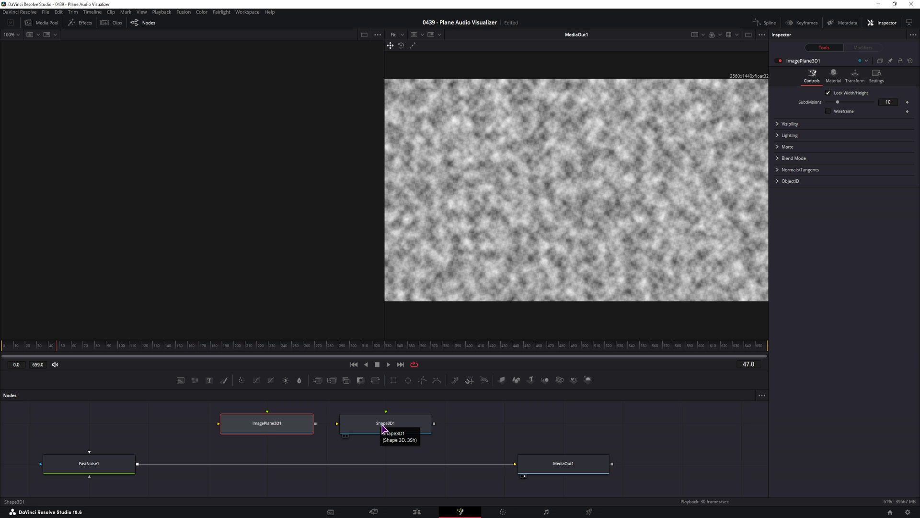
pyautogui.click(382, 429)
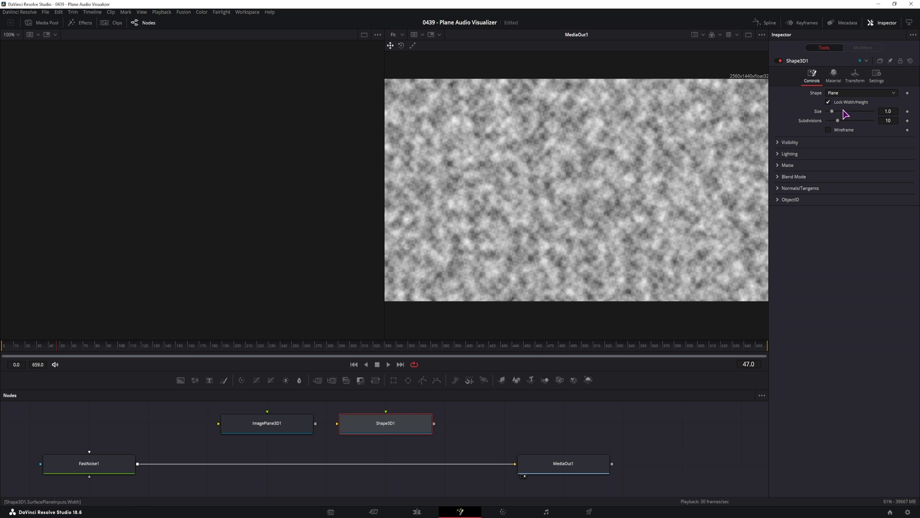
# Delete the ImagePlane3D node and move the Shape3D node into its place.
pyautogui.click(295, 429)
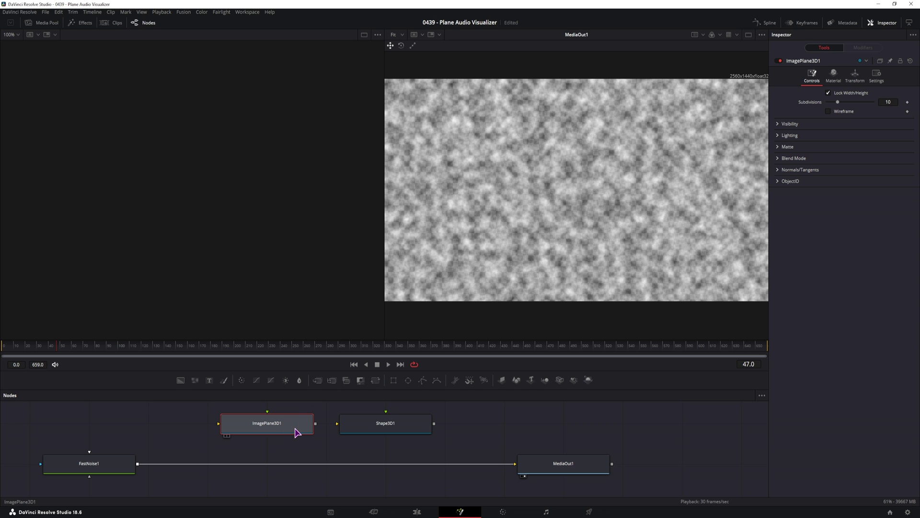
pyautogui.press('Delete')
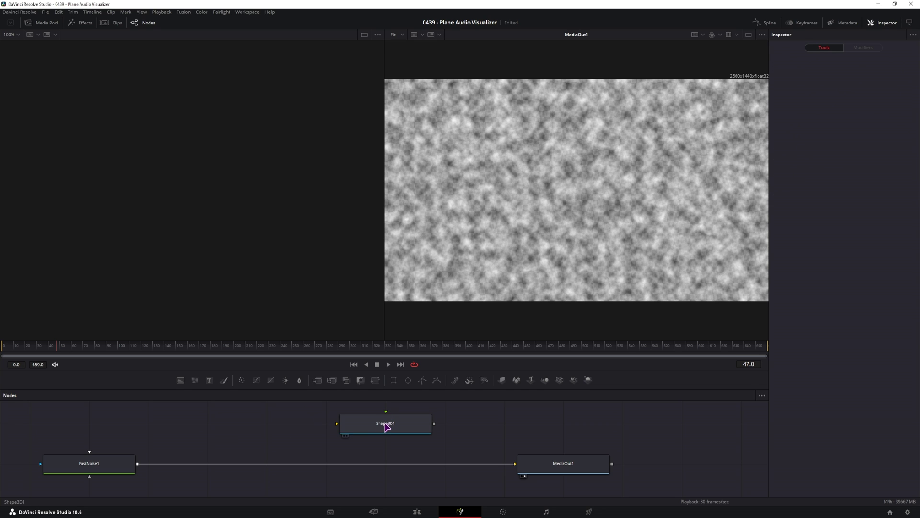
pyautogui.moveTo(384, 428); pyautogui.dragTo(266, 429)
# Connect the FastNoise output to the Shape3D node and show the plane in the first viewer.
pyautogui.moveTo(137, 465); pyautogui.dragTo(255, 421)
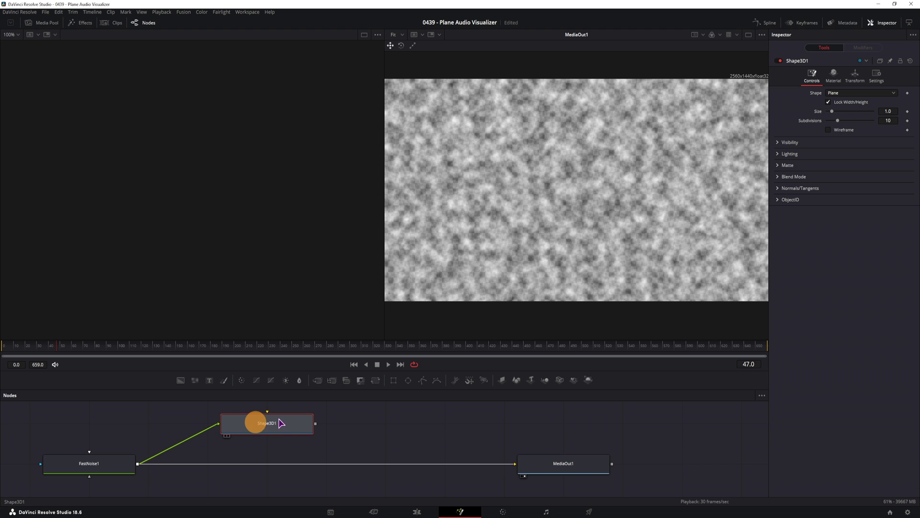
pyautogui.click(287, 424)
pyautogui.press('1')
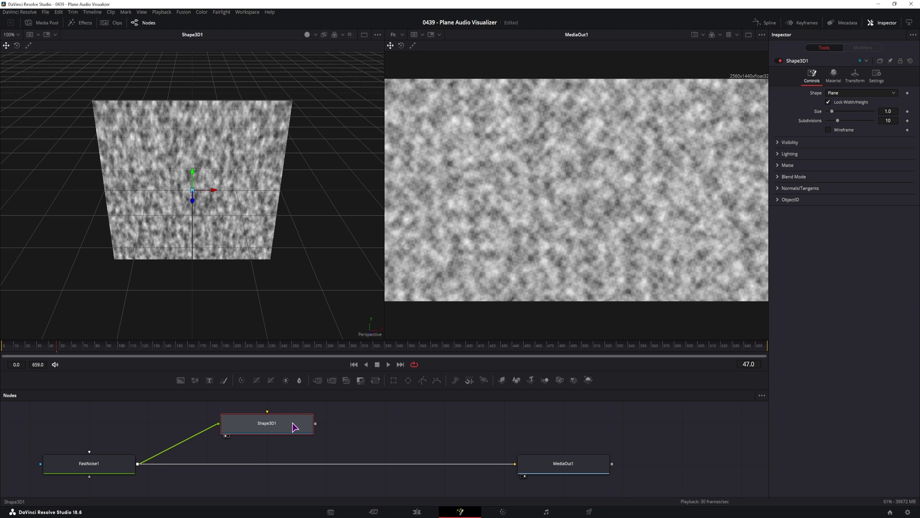
# Try changing the plane's Size on the Shape3D node and reset it to the default.
pyautogui.moveTo(832, 111)
pyautogui.mouseDown()
pyautogui.moveTo(892, 109)
pyautogui.moveTo(831, 108)
pyautogui.moveTo(842, 108)
pyautogui.moveTo(838, 122)
pyautogui.moveTo(882, 122)
pyautogui.moveTo(838, 127)
pyautogui.mouseUp()
pyautogui.doubleClick(816, 111)
pyautogui.click(838, 123)
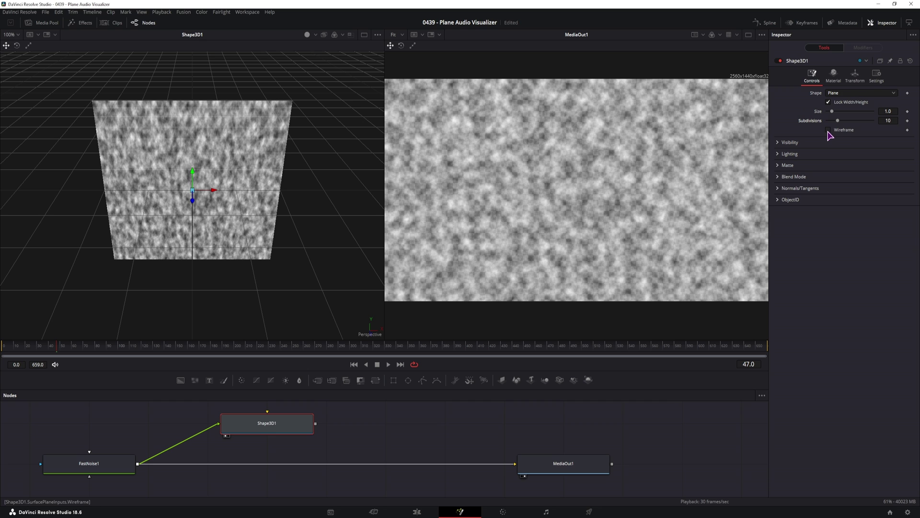
# Enable Wireframe on the Shape3D plane and set its Subdivisions to 80.
pyautogui.click(828, 130)
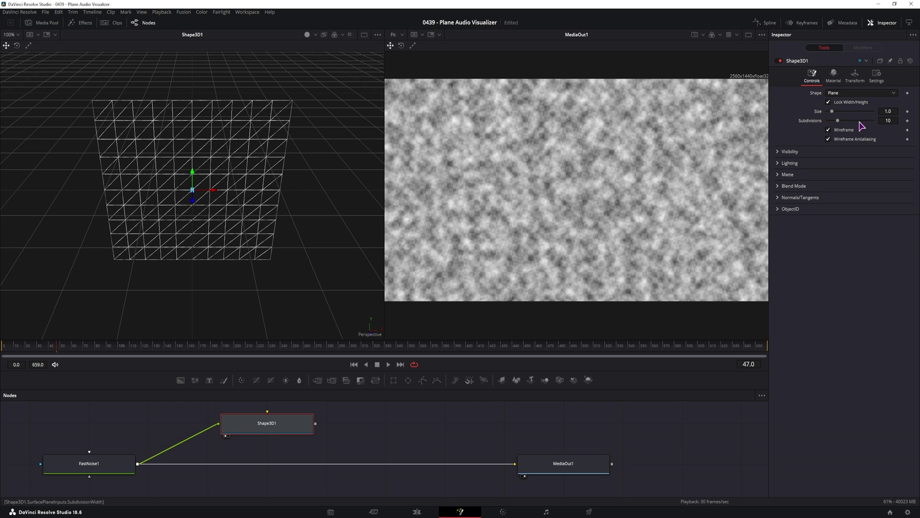
pyautogui.moveTo(838, 123); pyautogui.dragTo(895, 121)
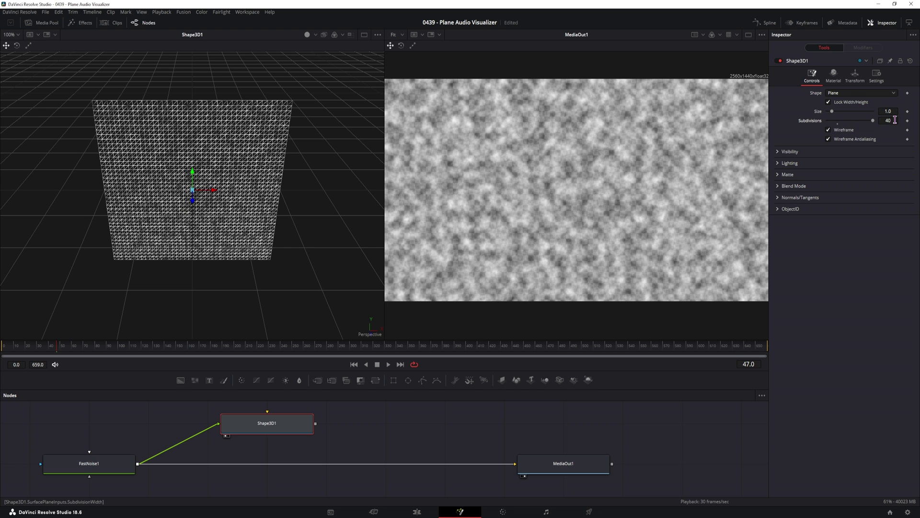
pyautogui.doubleClick(894, 120)
pyautogui.write('80')
pyautogui.press('Tab')
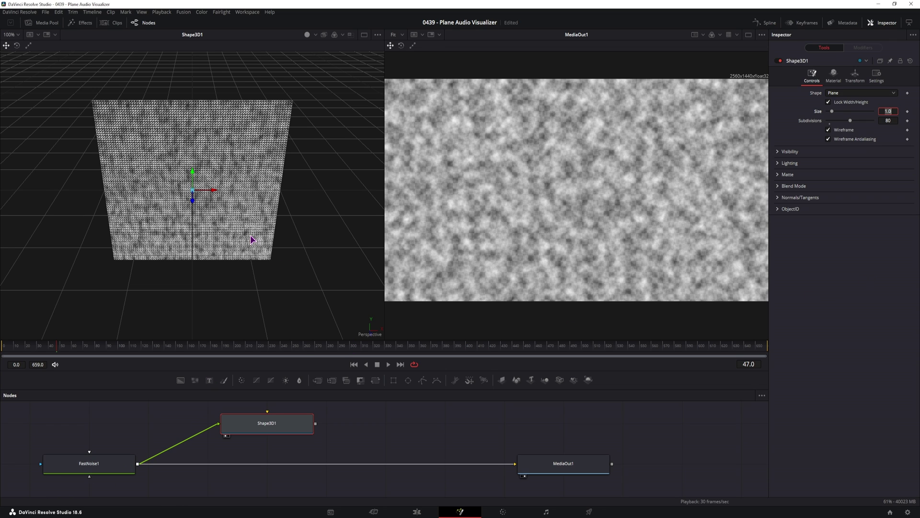
# Lay the Shape3D plane flat by setting its X rotation to 90 degrees.
pyautogui.moveTo(161, 214); pyautogui.dragTo(269, 194)
pyautogui.click(855, 76)
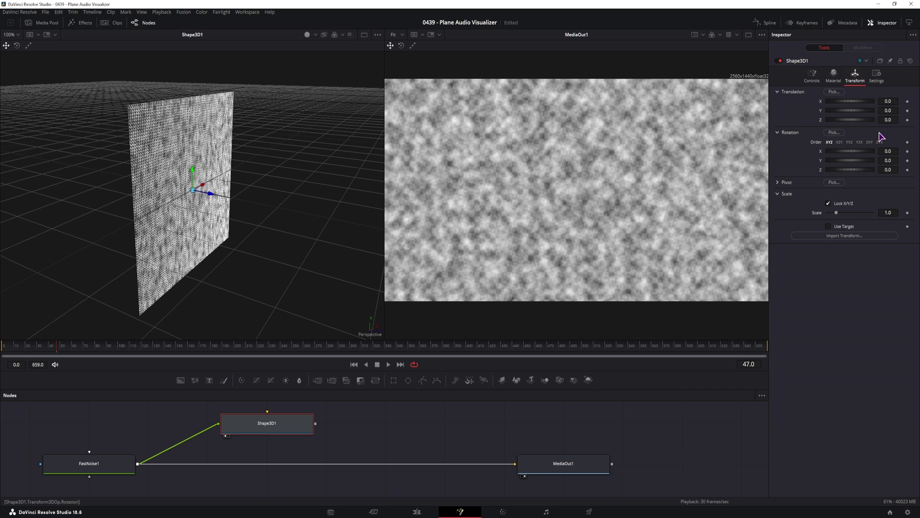
pyautogui.click(892, 151)
pyautogui.write('90')
pyautogui.press('Return')
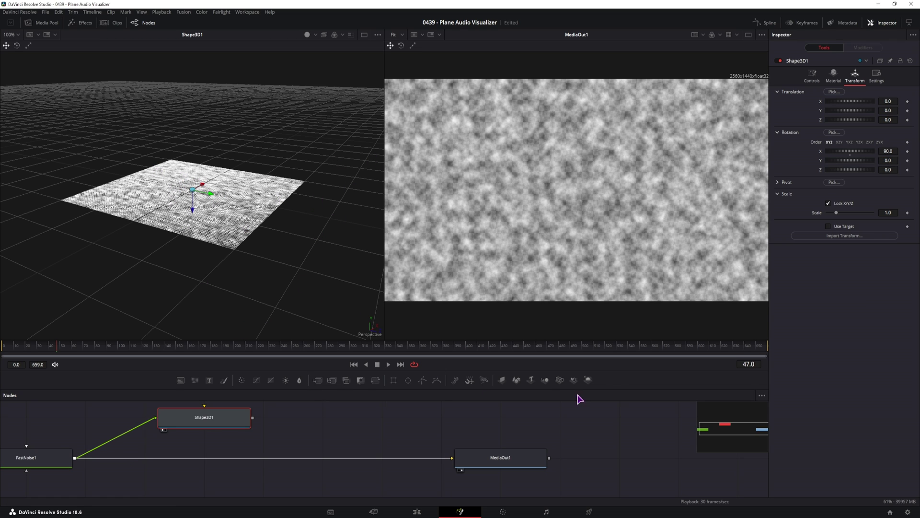
# Connect a Camera3D node into the Shape3D node, feed the result to a Renderer3D node, and show the renderer in the second viewer.
pyautogui.moveTo(559, 380); pyautogui.dragTo(224, 427)
pyautogui.moveTo(485, 469); pyautogui.dragTo(545, 475)
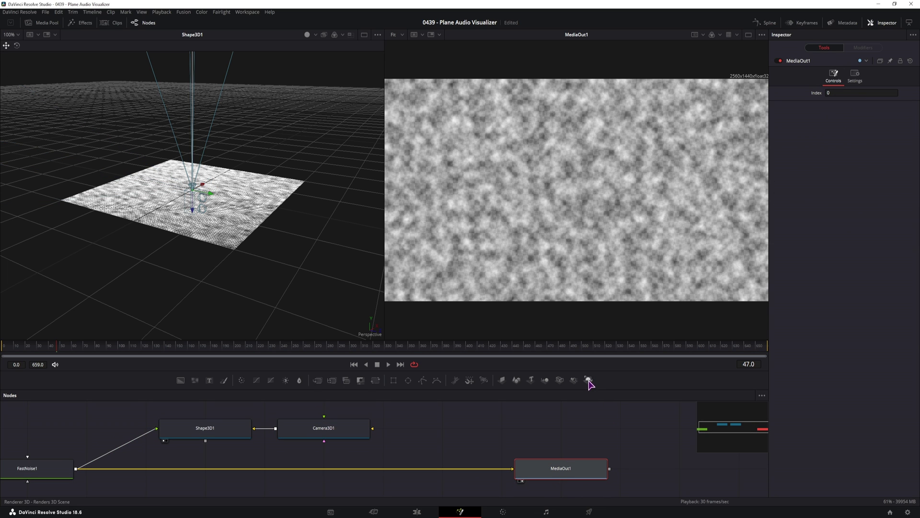
pyautogui.moveTo(588, 381); pyautogui.dragTo(437, 434)
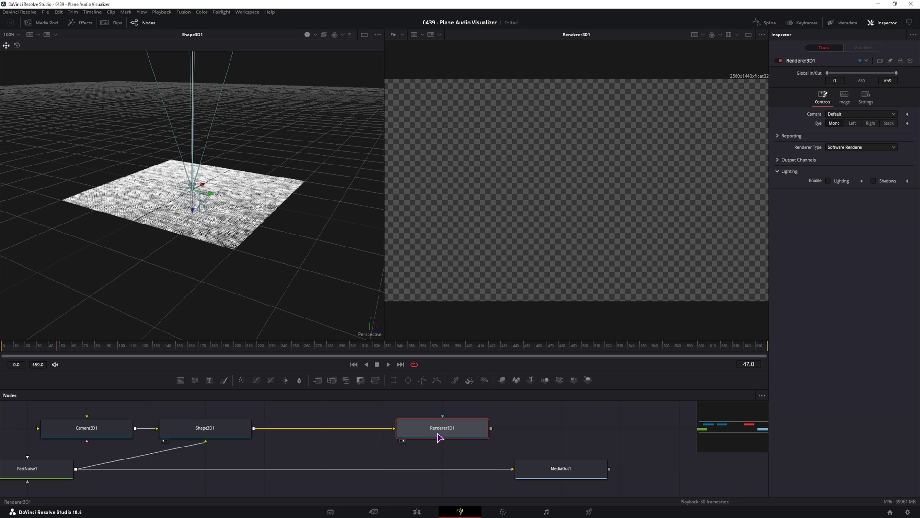
# Try moving the Camera3D camera directly in the 3D viewer and undo the move.
pyautogui.click(109, 432)
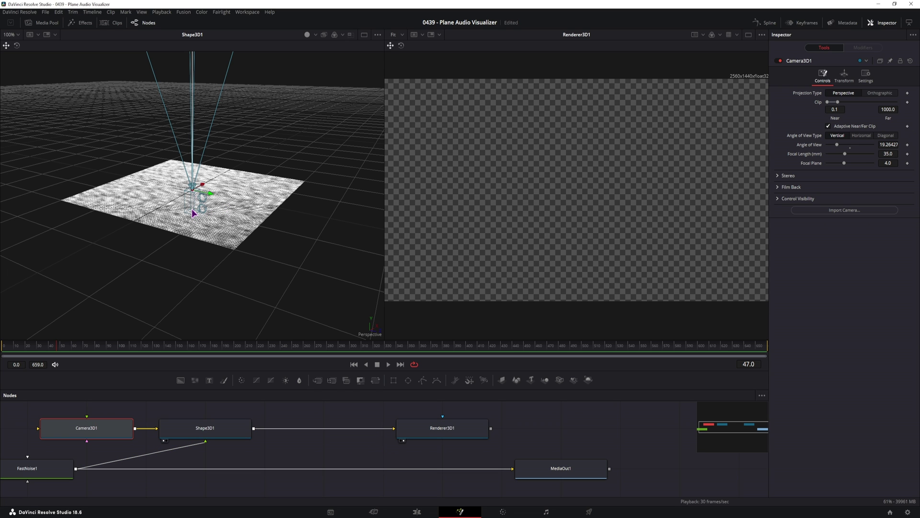
pyautogui.moveTo(192, 212); pyautogui.dragTo(214, 220)
pyautogui.hotkey('ctrl', 'z')
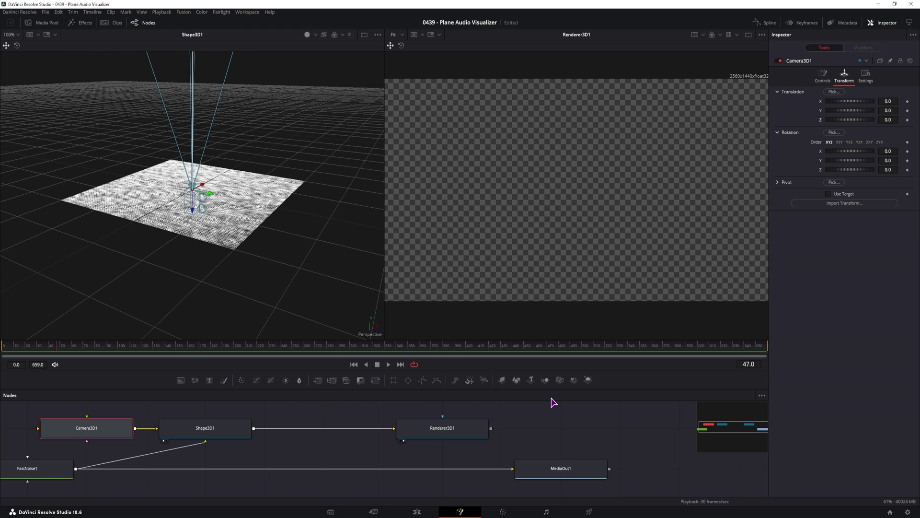
# Add a Merge3D node that combines the Shape3D and Camera3D nodes, and feed it into Renderer3D.
pyautogui.moveTo(544, 379); pyautogui.dragTo(311, 440)
pyautogui.moveTo(156, 428); pyautogui.dragTo(325, 425)
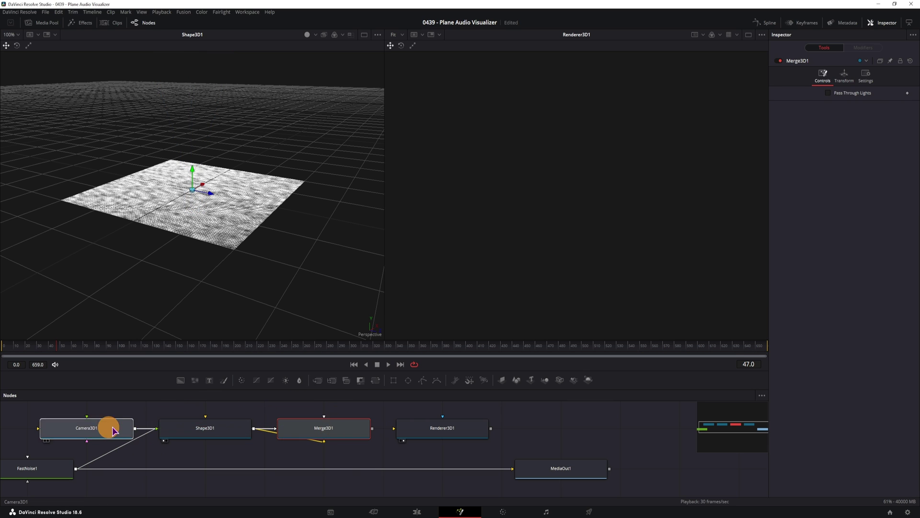
pyautogui.moveTo(112, 427); pyautogui.dragTo(307, 445)
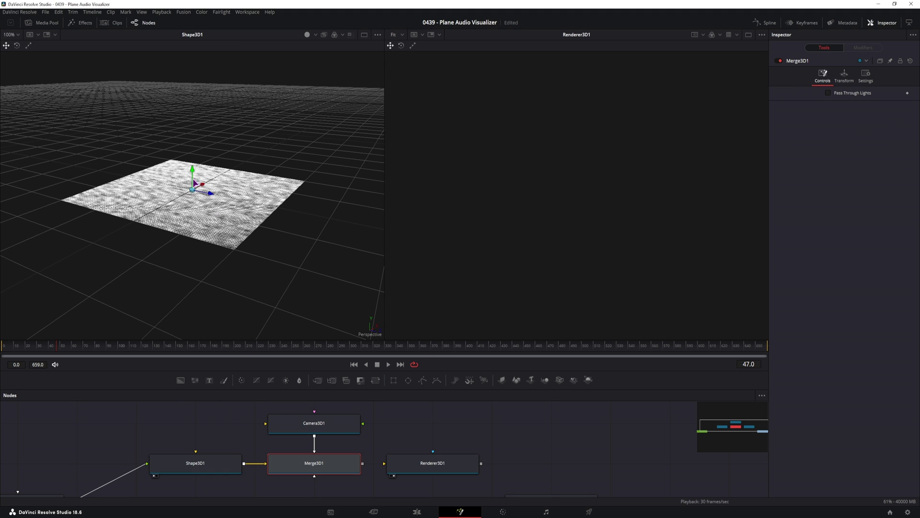
pyautogui.click(330, 428)
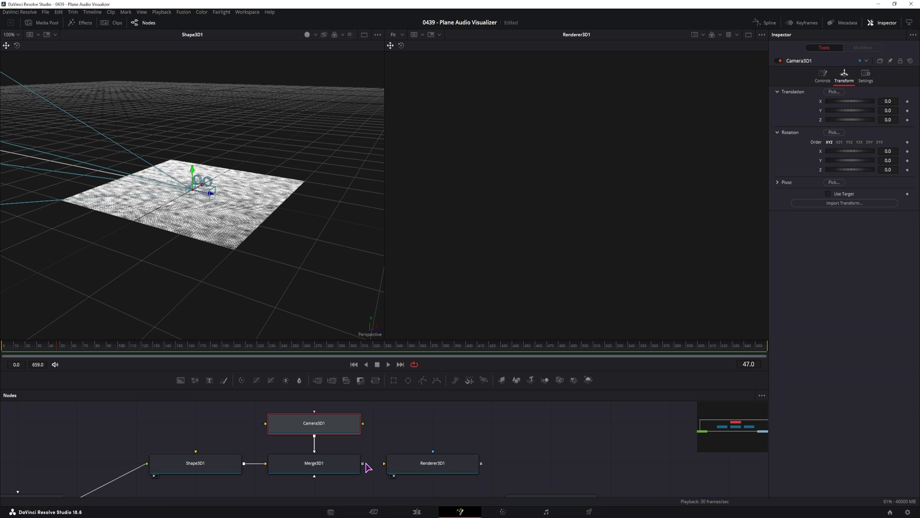
pyautogui.moveTo(364, 463); pyautogui.dragTo(397, 463)
# Move the camera up and back to about Y 0.465 and Z 0.828, and tilt its X rotation to about -28.3 degrees.
pyautogui.moveTo(210, 194); pyautogui.dragTo(363, 247)
pyautogui.moveTo(350, 202); pyautogui.dragTo(363, 92)
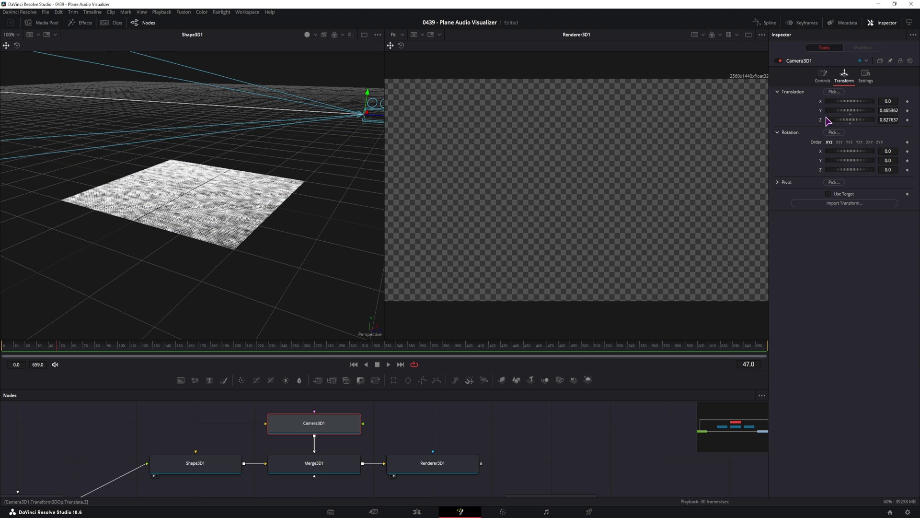
pyautogui.moveTo(886, 151); pyautogui.dragTo(787, 150)
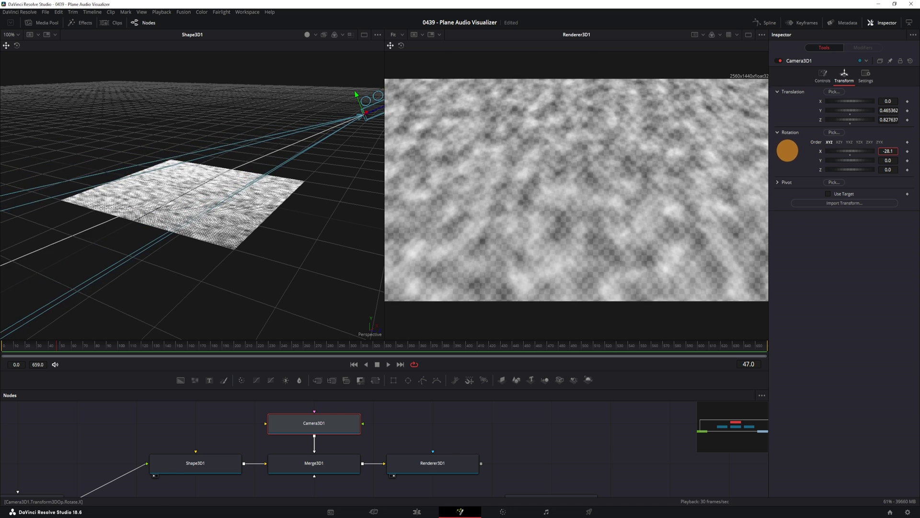
# Switch Renderer3D to the Hardware Renderer type and connect its output to MediaOut1.
pyautogui.click(450, 449)
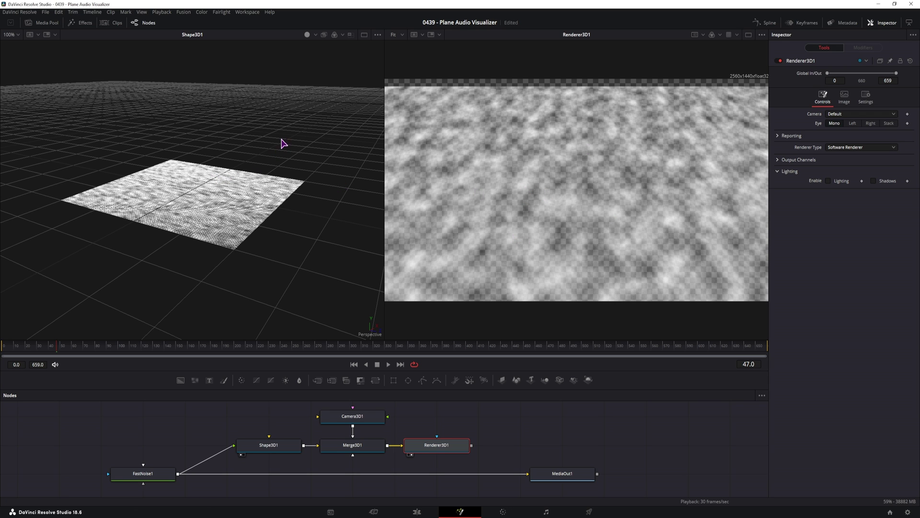
pyautogui.click(364, 424)
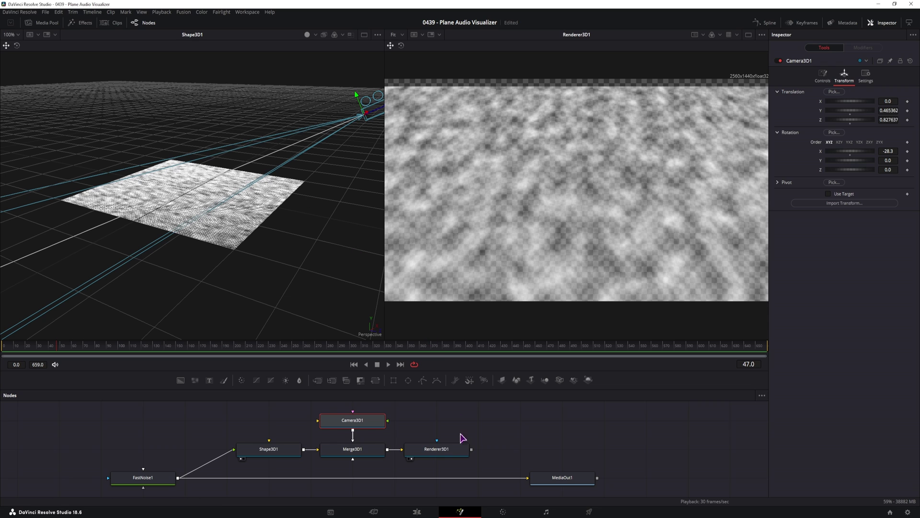
pyautogui.click(443, 451)
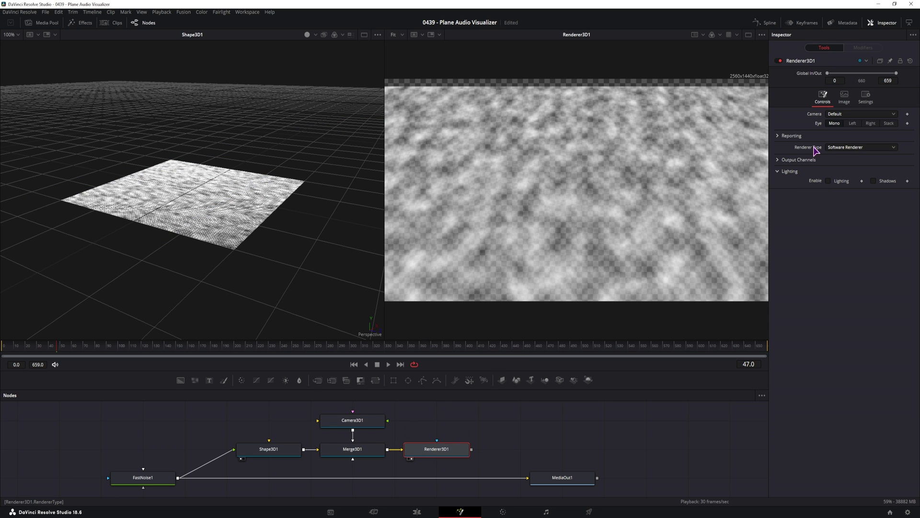
pyautogui.click(848, 151)
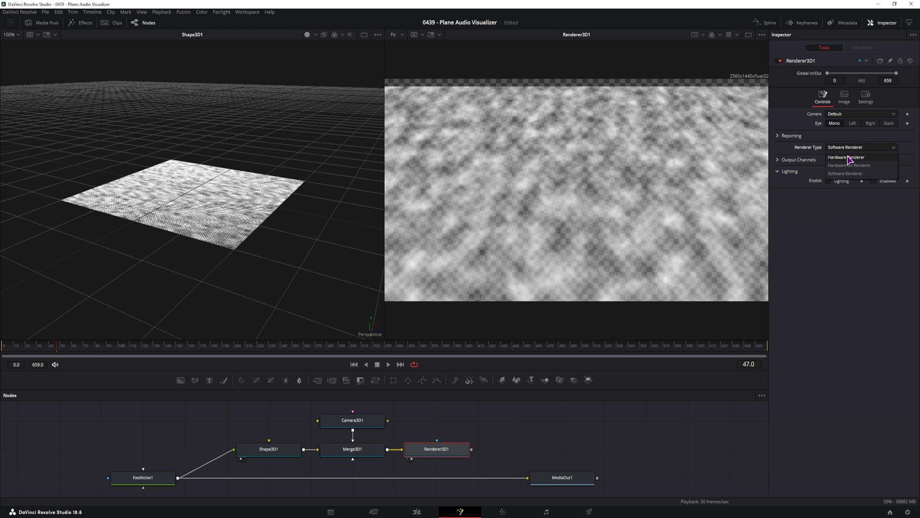
pyautogui.click(848, 158)
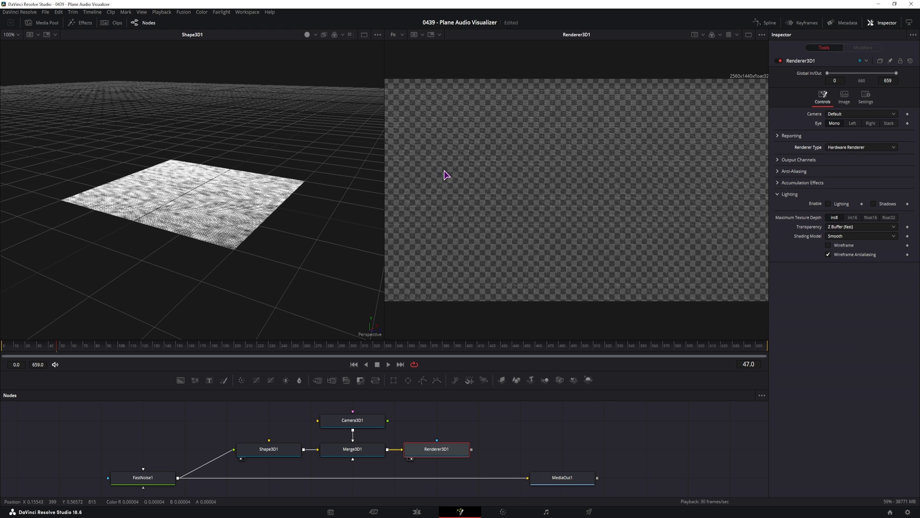
pyautogui.scroll(10, 546, 237)
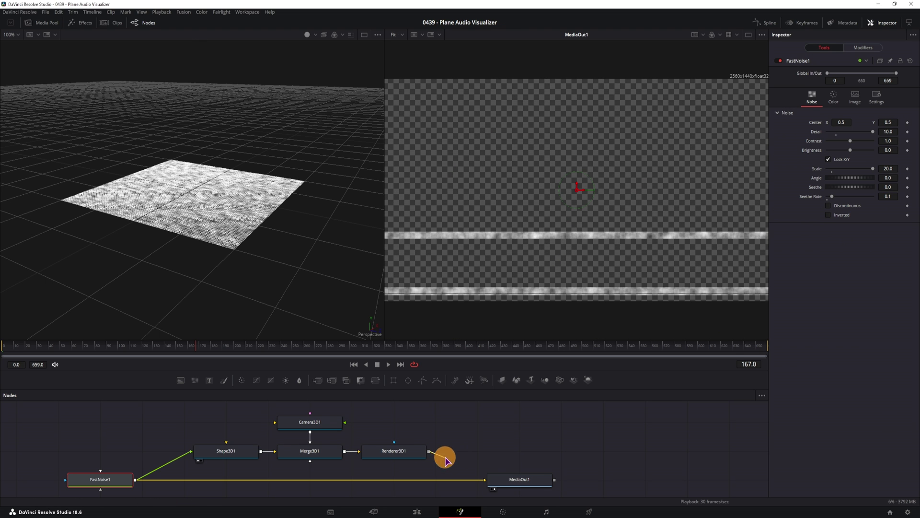
pyautogui.moveTo(443, 454); pyautogui.dragTo(486, 481)
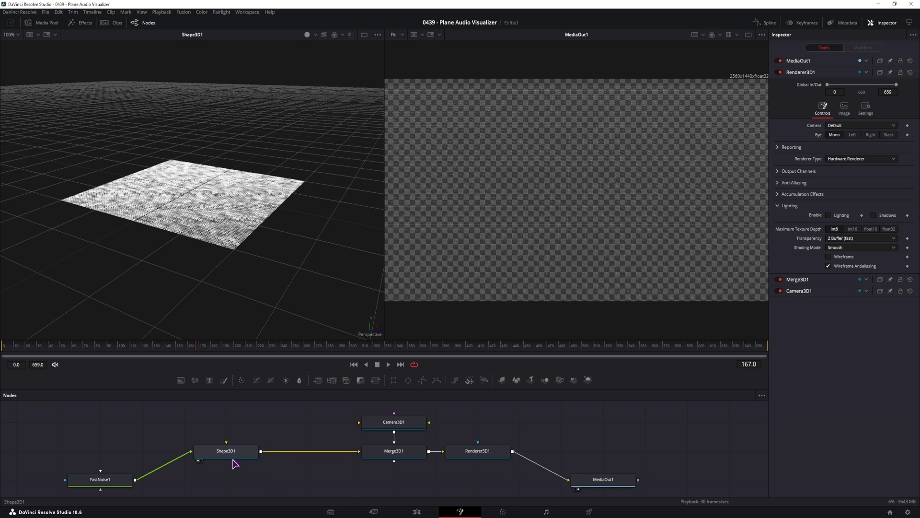
# Add an unattached Displace 3D node to the node graph.
pyautogui.click(292, 481)
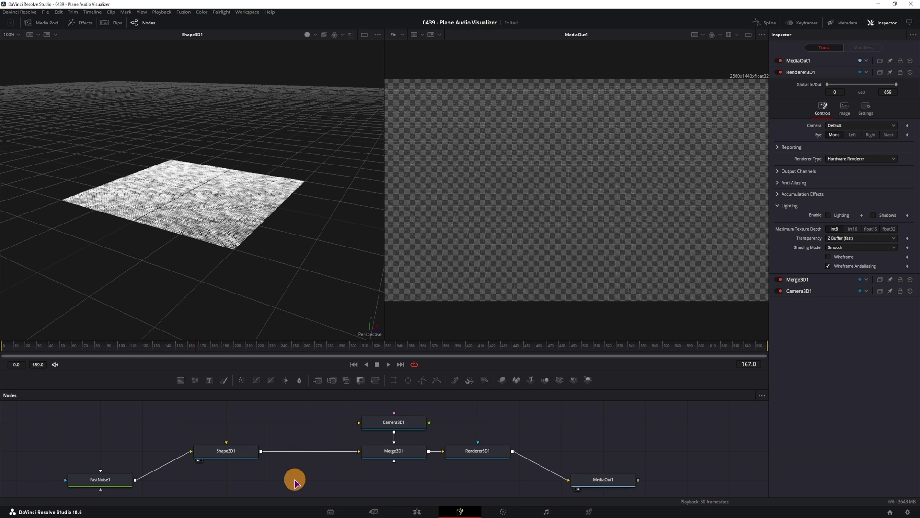
pyautogui.hotkey('shift', 'space')
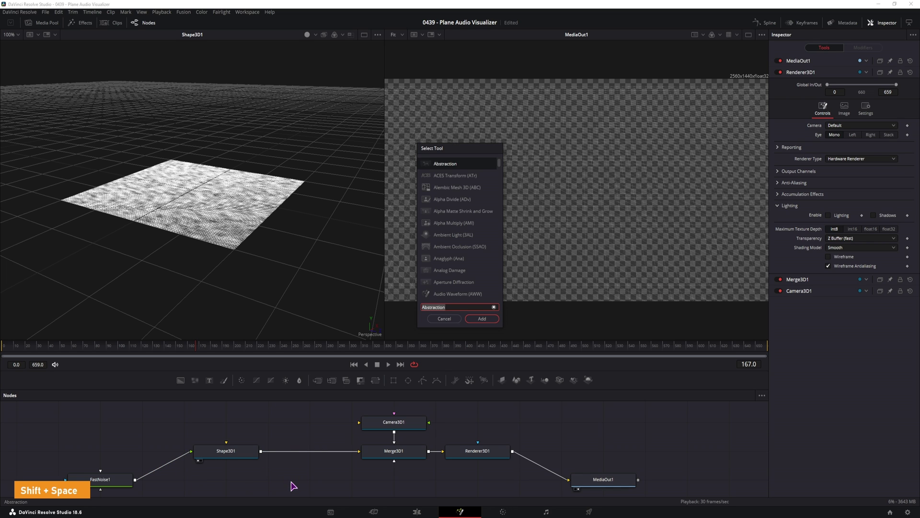
pyautogui.write('displ')
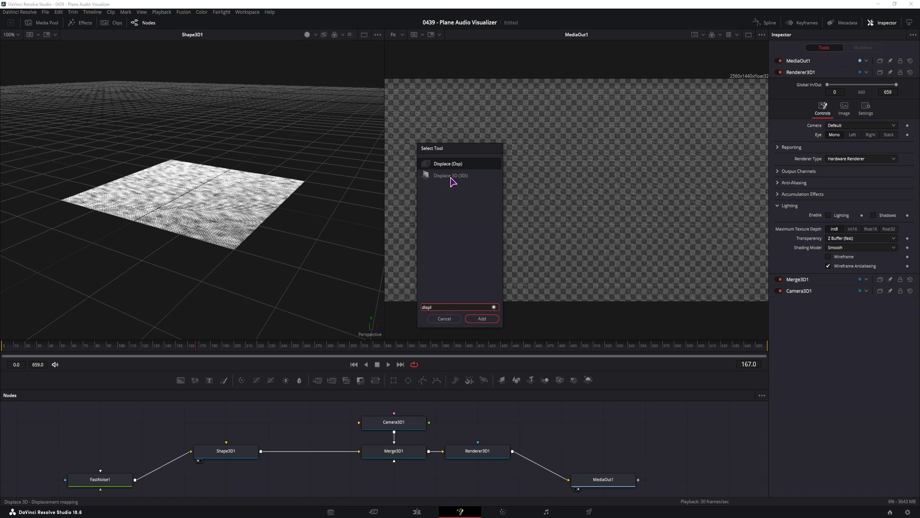
pyautogui.click(451, 177)
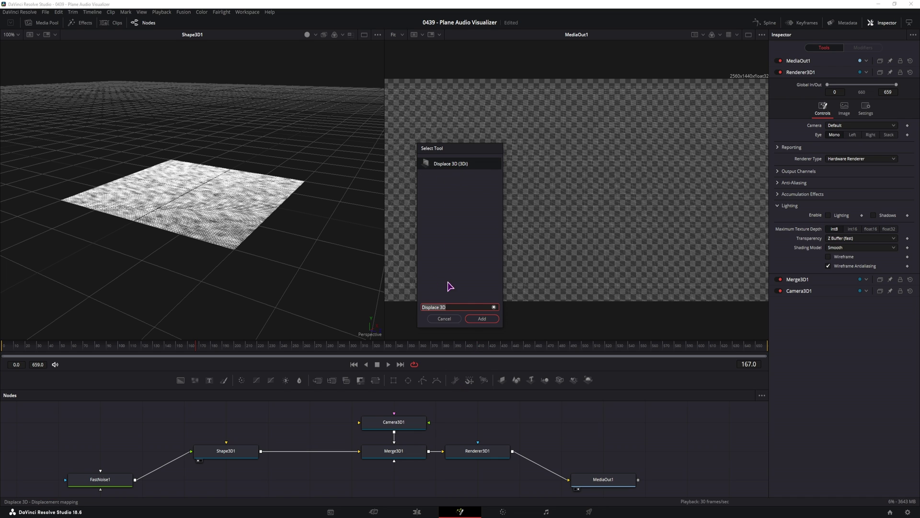
pyautogui.click(482, 319)
# Feed Shape3D and FastNoise into Displace3D, connect it to Merge3D in place of the direct shape link, and show it in the first viewer.
pyautogui.moveTo(262, 449); pyautogui.dragTo(305, 477)
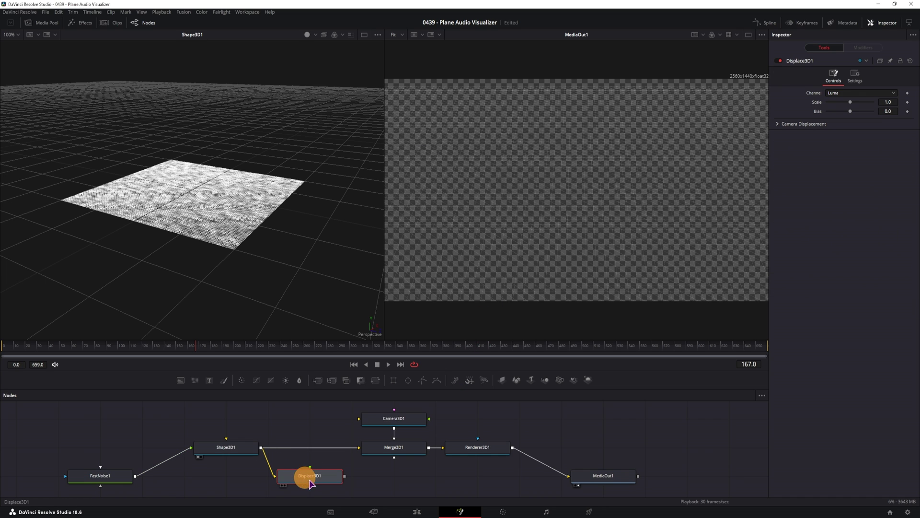
pyautogui.moveTo(135, 475); pyautogui.dragTo(359, 447)
pyautogui.press('1')
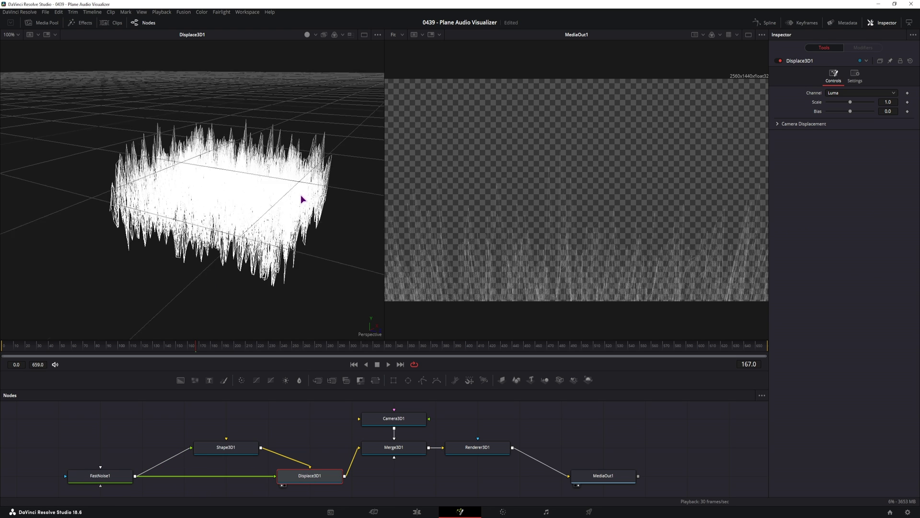
pyautogui.moveTo(239, 257)
pyautogui.mouseDown()
pyautogui.moveTo(223, 261)
pyautogui.moveTo(276, 231)
pyautogui.moveTo(236, 253)
pyautogui.mouseUp()
pyautogui.rightClick(310, 236)
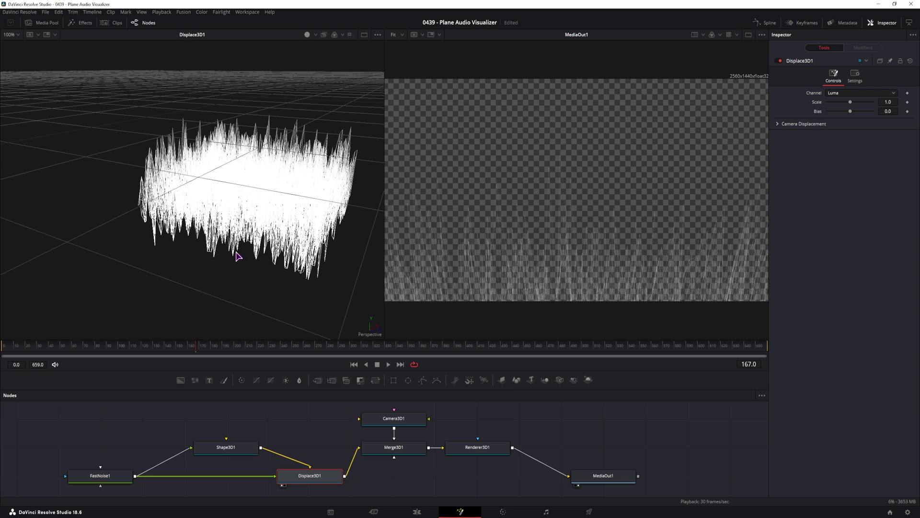
# Compare the Shape3D plane with and without Wireframe, and leave Wireframe disabled.
pyautogui.click(236, 447)
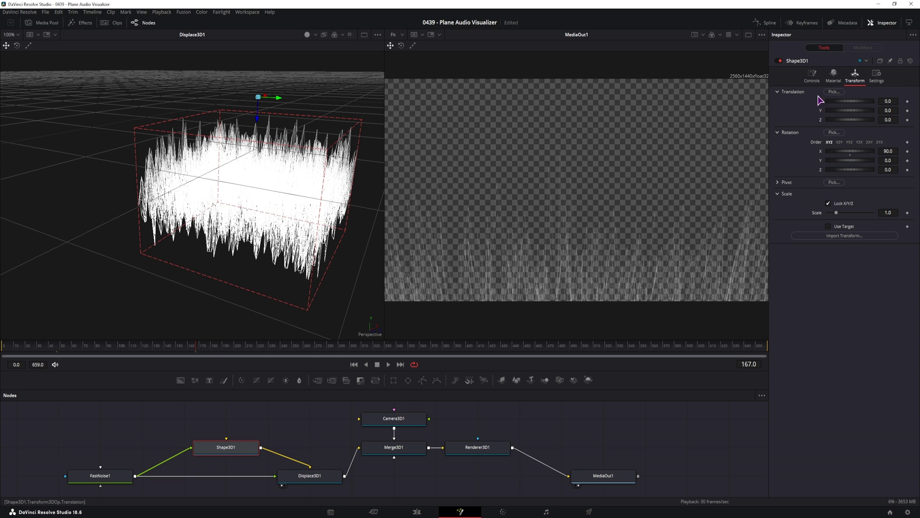
pyautogui.click(812, 76)
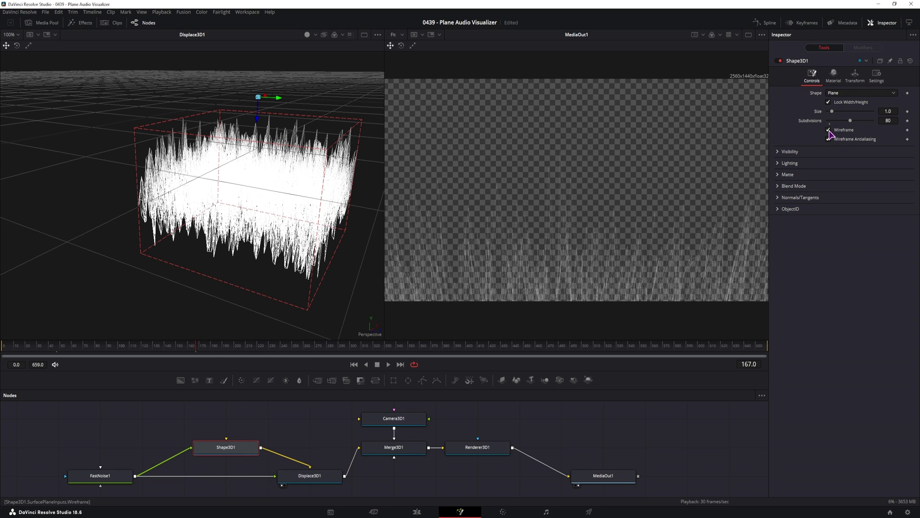
pyautogui.click(828, 130)
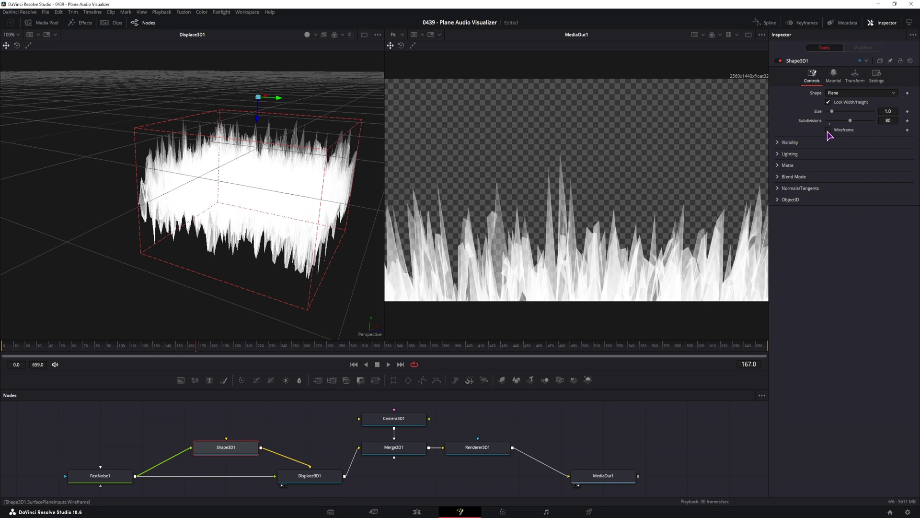
pyautogui.click(828, 129)
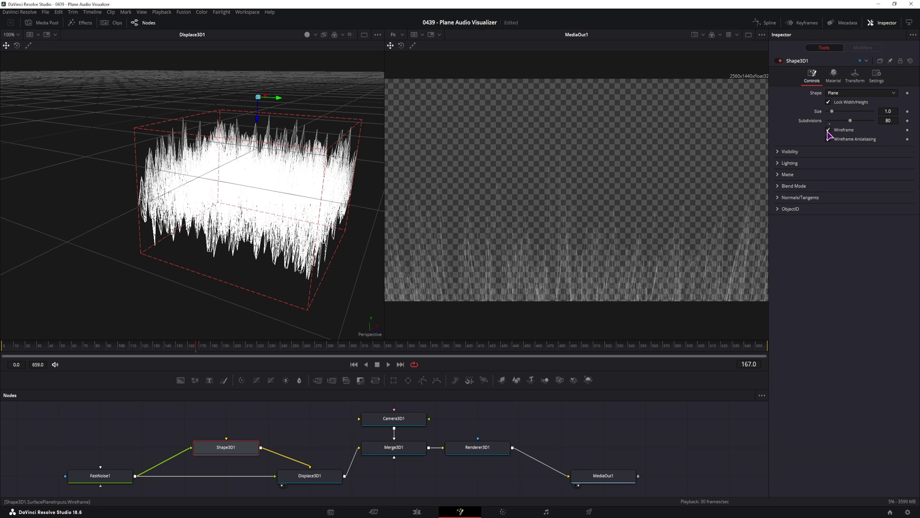
pyautogui.click(828, 130)
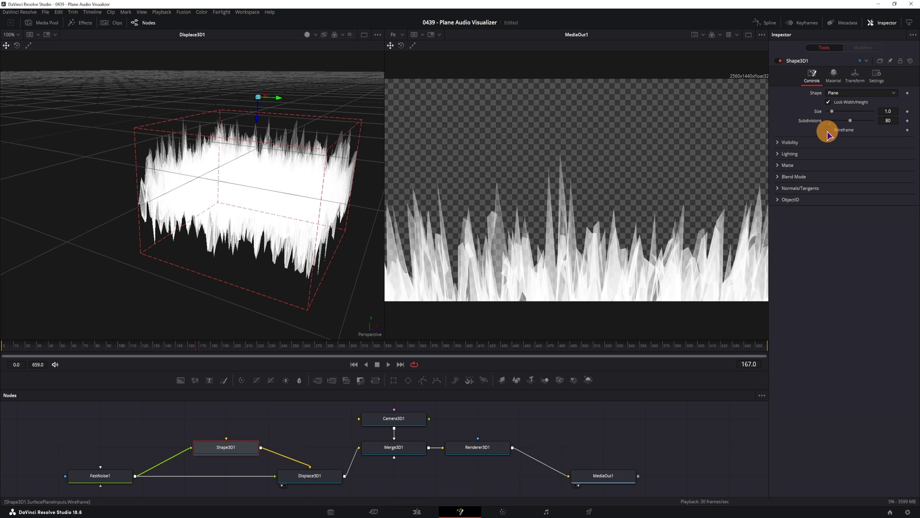
pyautogui.click(828, 130)
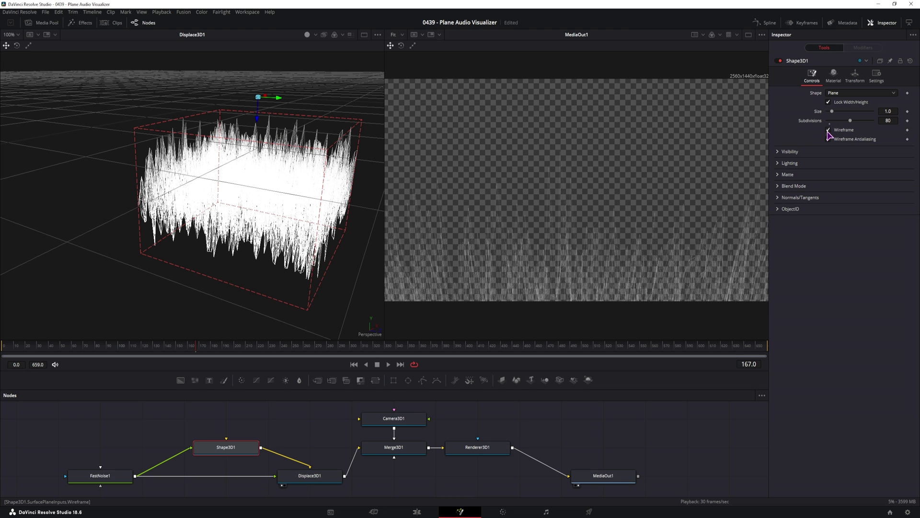
pyautogui.click(828, 130)
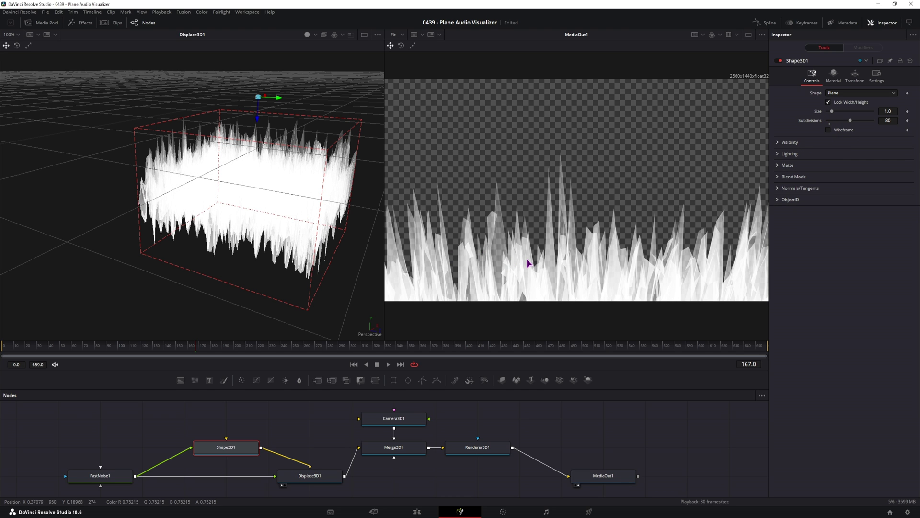
# Try the Red, Blu and RGB channels for the Displace3D displacement, and return the channel to Luma.
pyautogui.click(317, 480)
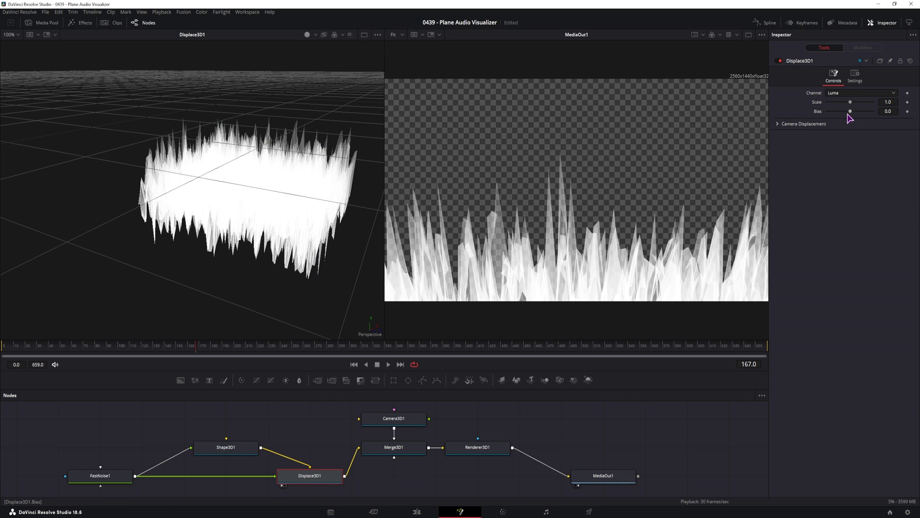
pyautogui.click(840, 92)
pyautogui.click(845, 109)
pyautogui.click(843, 92)
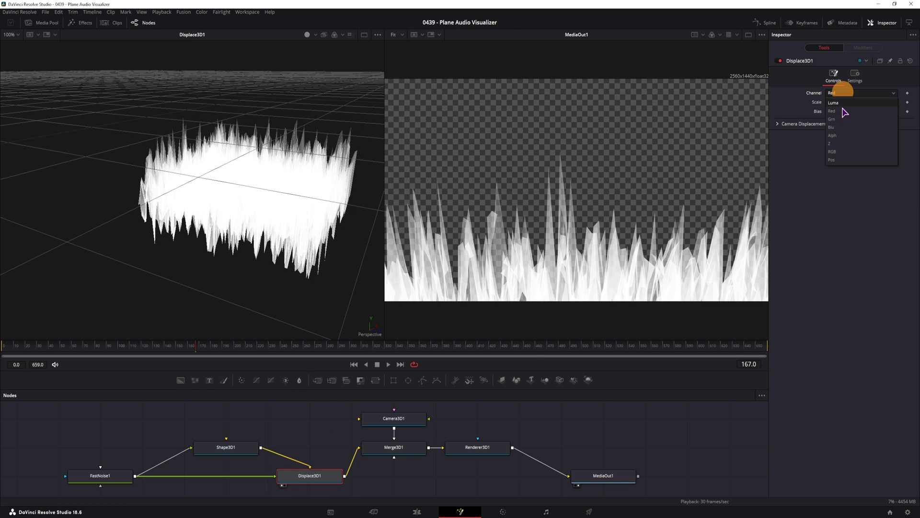
pyautogui.click(844, 111)
pyautogui.click(839, 92)
pyautogui.click(842, 127)
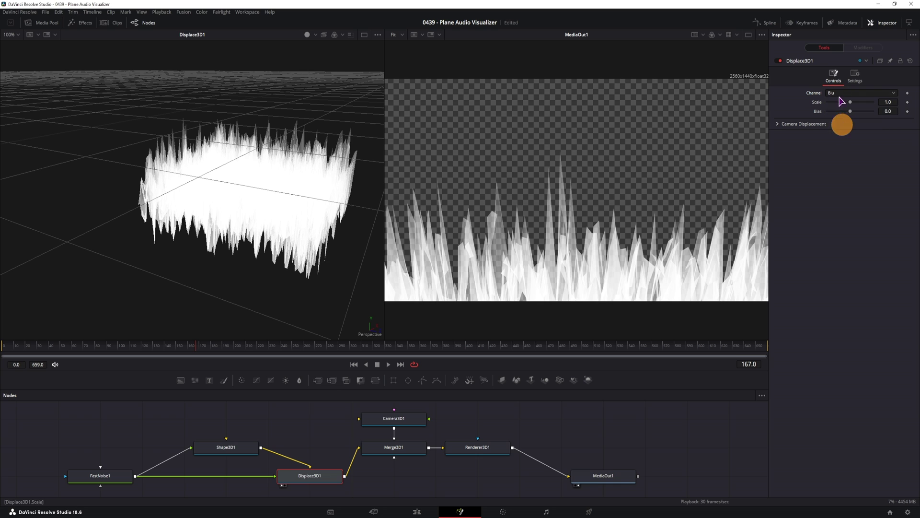
pyautogui.click(839, 92)
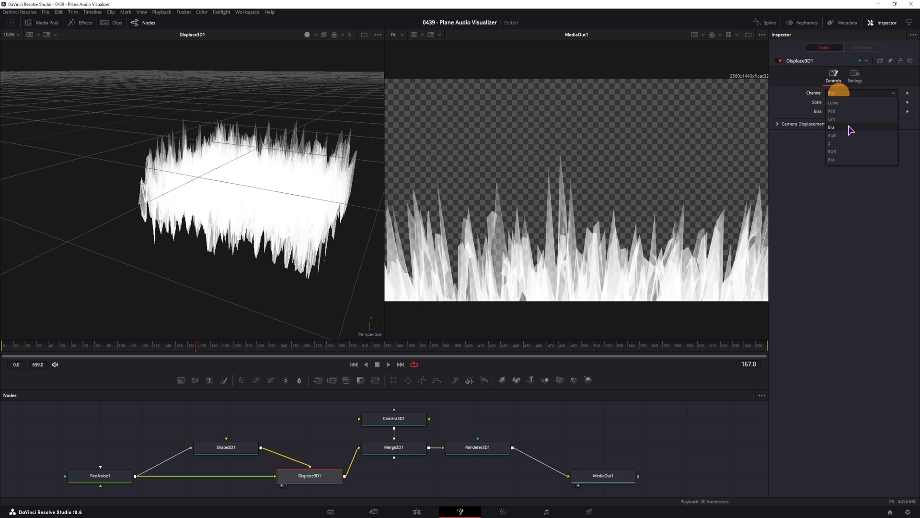
pyautogui.click(841, 152)
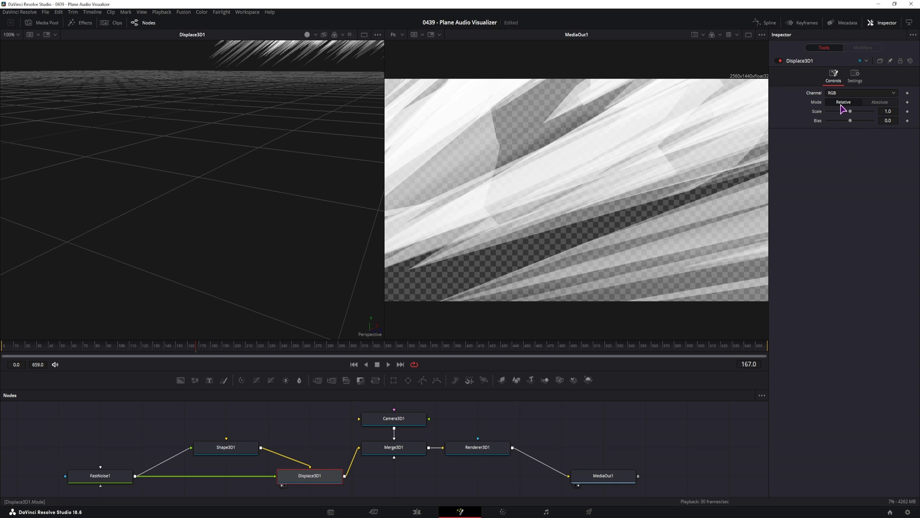
pyautogui.click(842, 93)
pyautogui.click(840, 103)
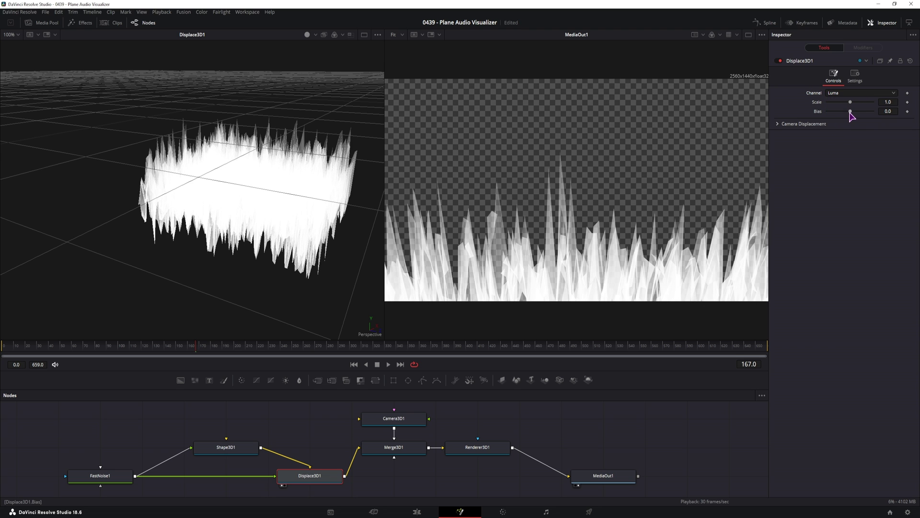
# Reduce the Displace3D displacement Scale to 0.079.
pyautogui.moveTo(850, 111); pyautogui.dragTo(830, 104)
pyautogui.click(849, 115)
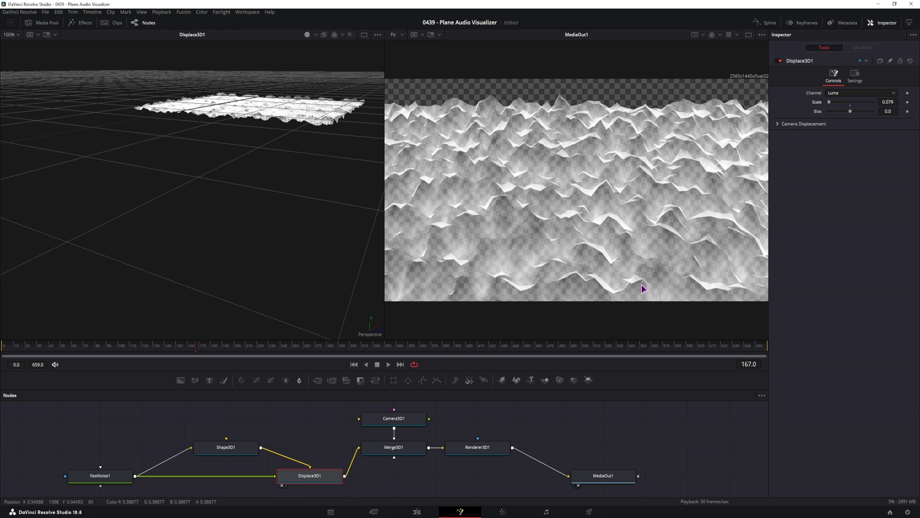
# Check the Camera3D1 placement over the displaced plane and try Wireframe on Shape3D1.
pyautogui.click(397, 420)
pyautogui.scroll(-2, 284, 150)
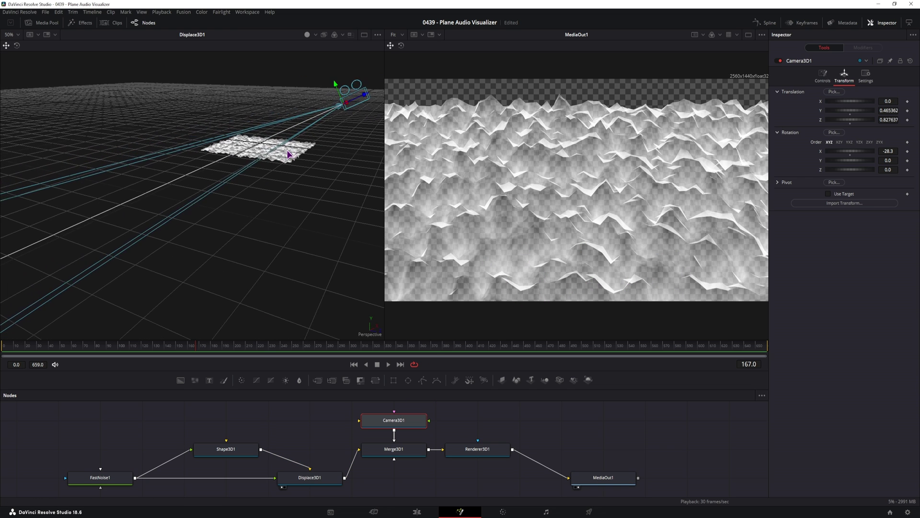
pyautogui.click(240, 450)
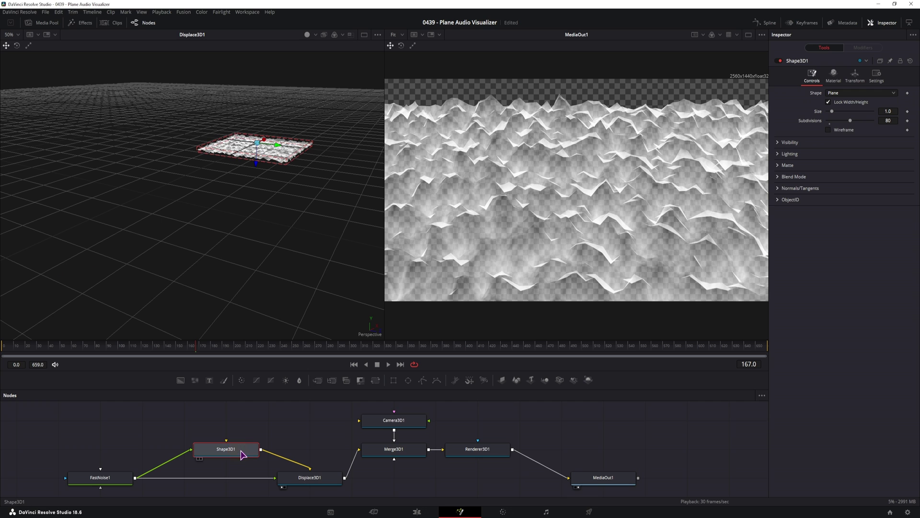
pyautogui.click(828, 130)
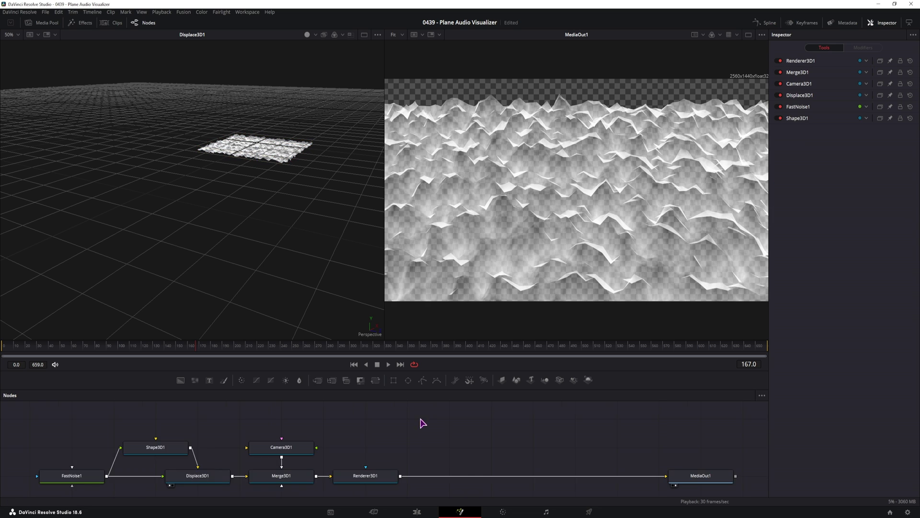
pyautogui.moveTo(421, 418); pyautogui.dragTo(21, 498)
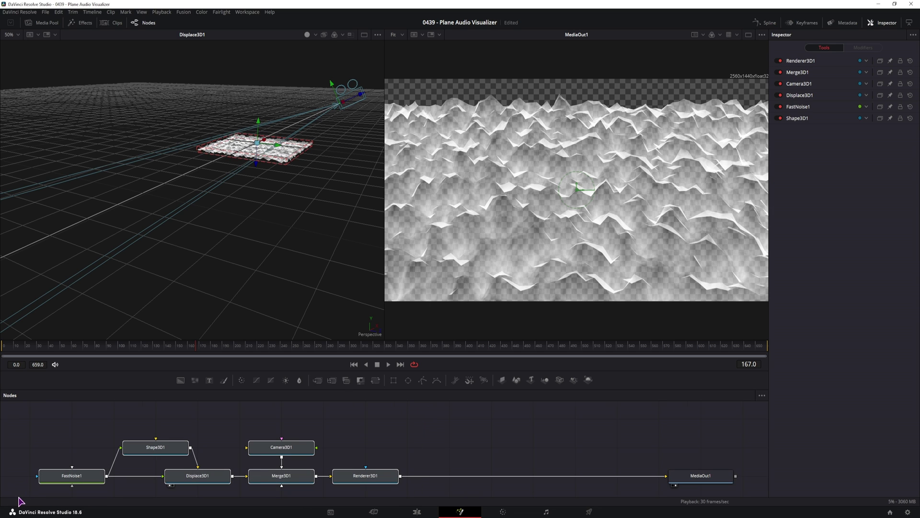
pyautogui.click(427, 455)
pyautogui.click(417, 417)
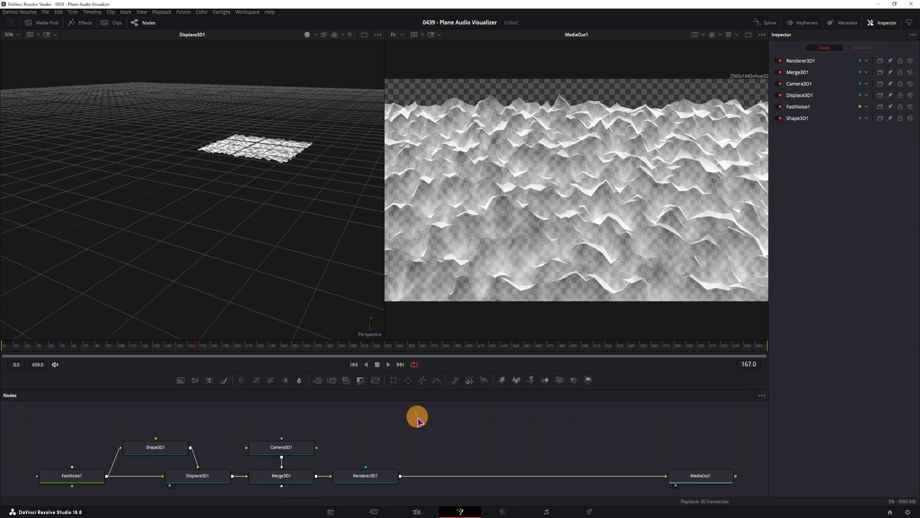
pyautogui.moveTo(417, 417); pyautogui.dragTo(652, 472)
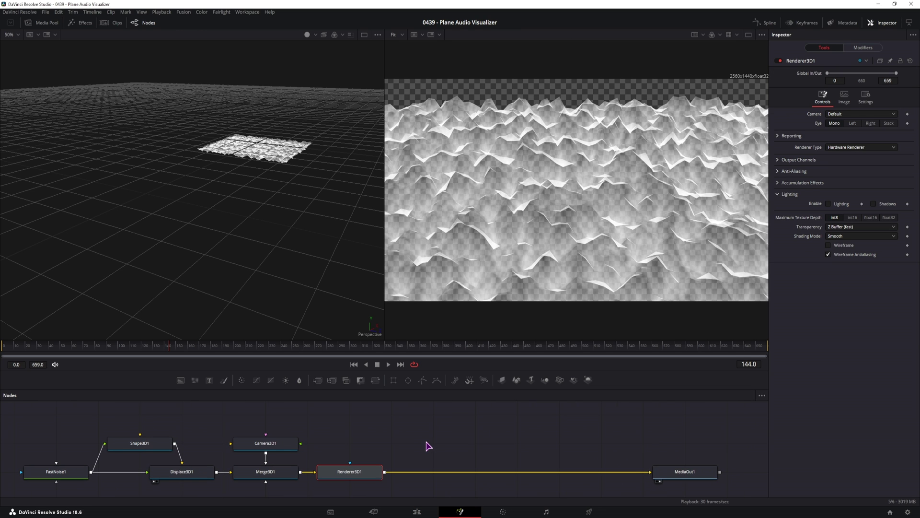
# Add a Sharpen Edges node and insert it between Renderer3D1 and MediaOut1.
pyautogui.click(415, 448)
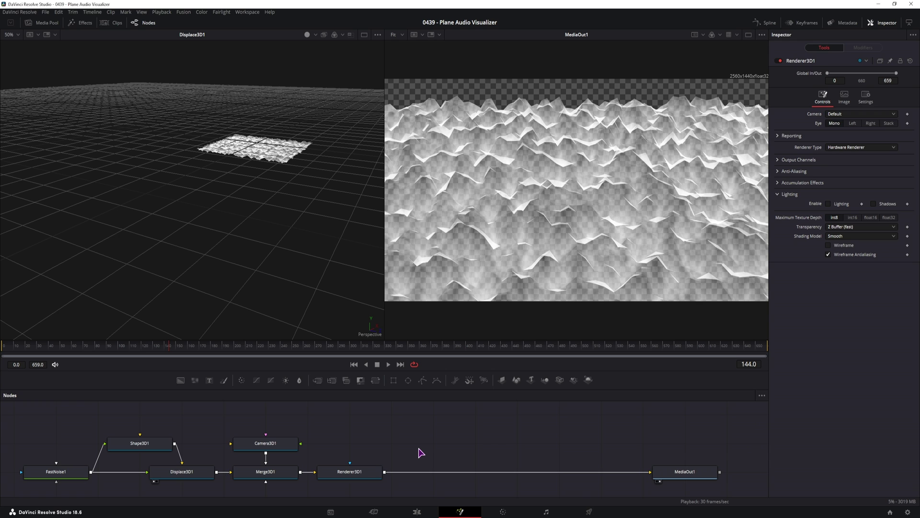
pyautogui.hotkey('shift', 'space')
pyautogui.write('sha')
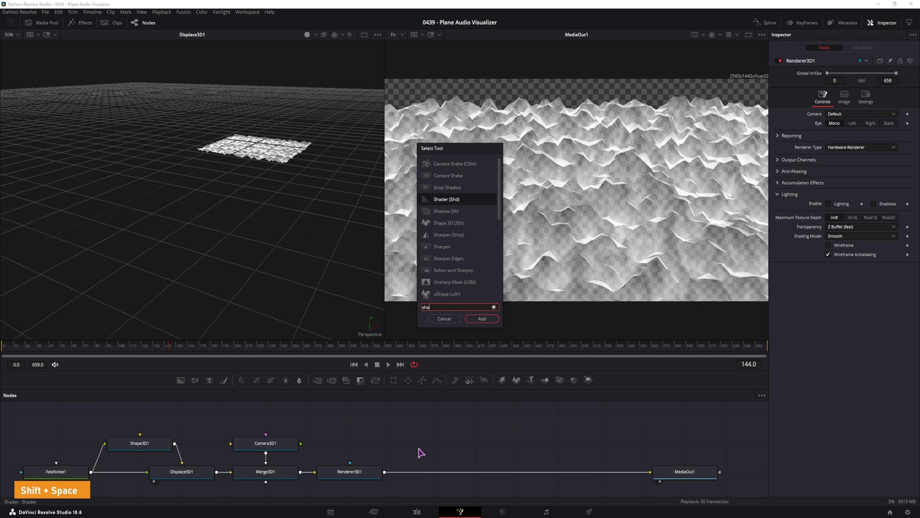
pyautogui.write('r')
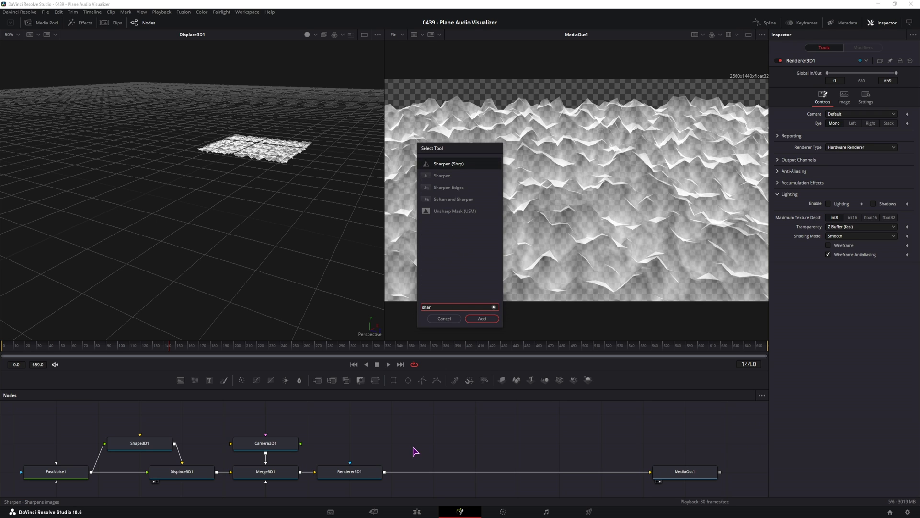
pyautogui.click(459, 188)
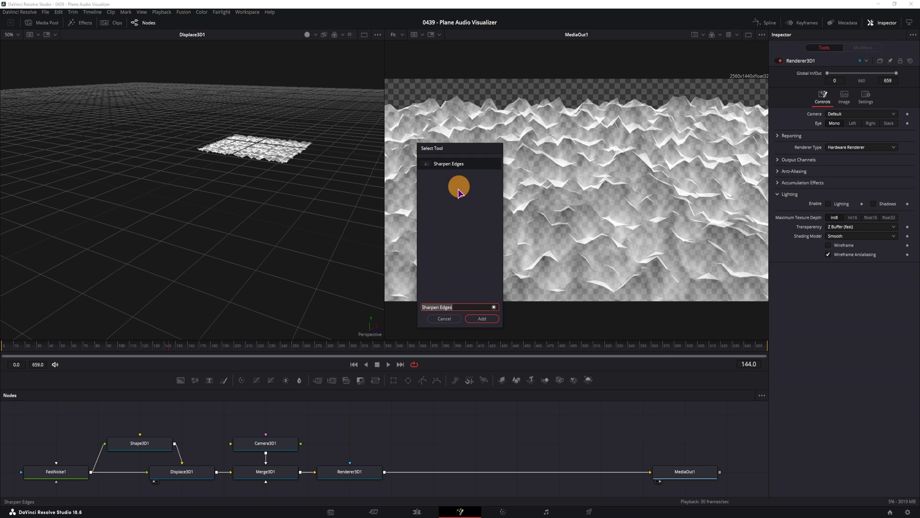
pyautogui.click(480, 319)
pyautogui.moveTo(428, 444); pyautogui.dragTo(431, 473)
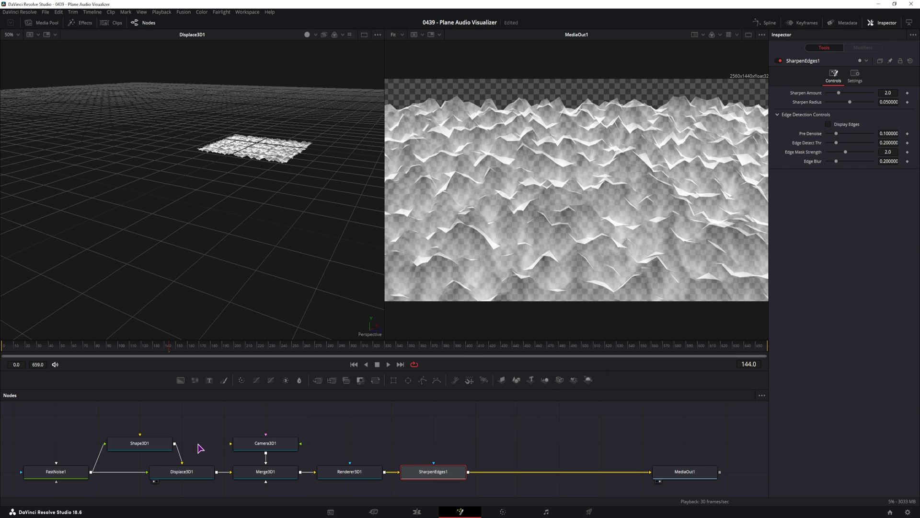
# Enable Shape3D1 Wireframe and set SharpenEdges1 Sharpen Amount 4.055, Radius 0.07817, Pre Denoise 0.1693, Edge Detect Thr 0.299, Edge Mask Strength 3.976 and Edge Blur 0.126.
pyautogui.click(154, 447)
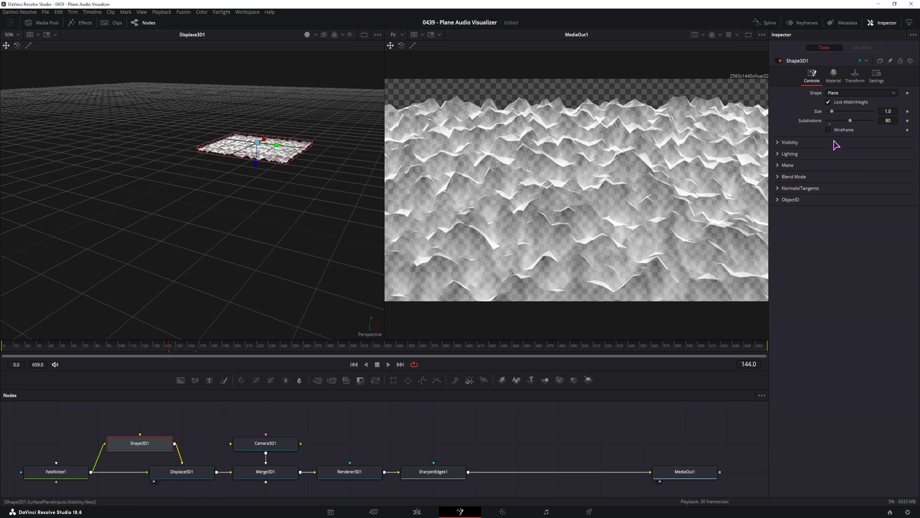
pyautogui.click(829, 130)
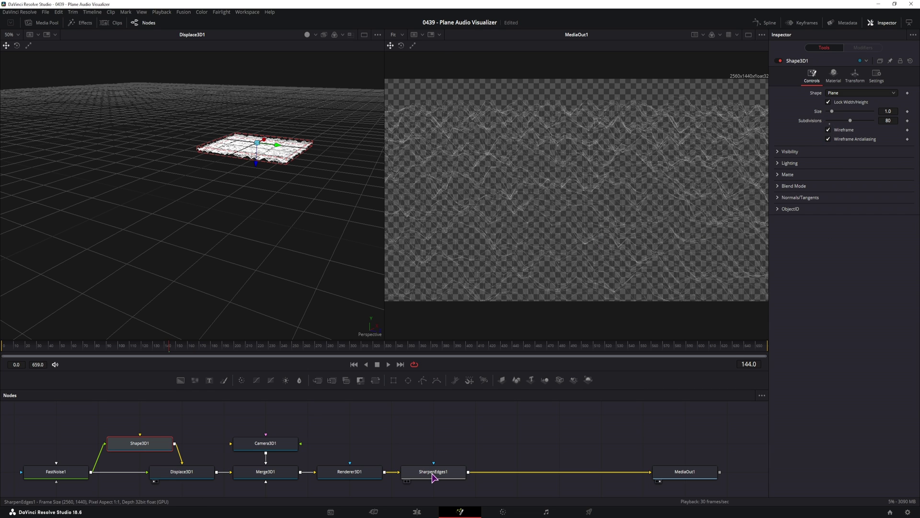
pyautogui.click(432, 472)
pyautogui.moveTo(836, 132)
pyautogui.mouseDown()
pyautogui.moveTo(854, 133)
pyautogui.moveTo(827, 133)
pyautogui.moveTo(855, 142)
pyautogui.moveTo(825, 142)
pyautogui.moveTo(850, 142)
pyautogui.moveTo(841, 143)
pyautogui.mouseUp()
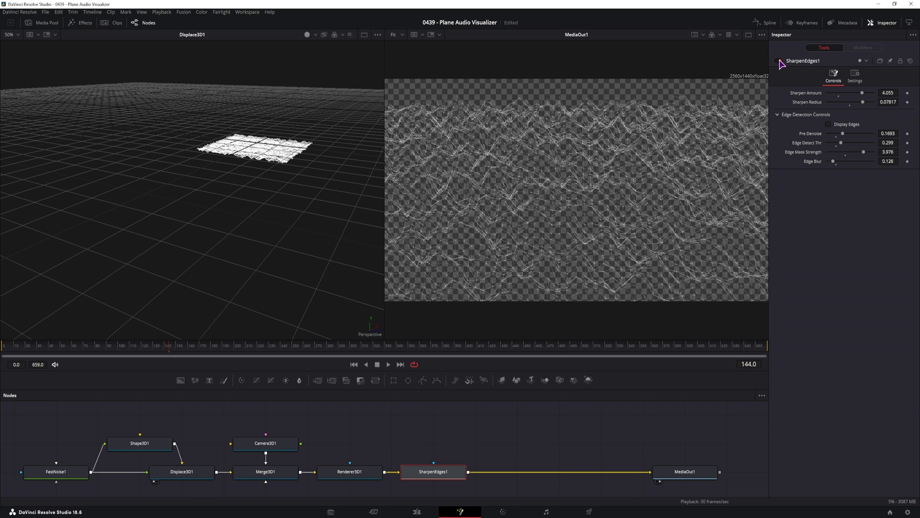
# Compare the render with SharpenEdges1 on and off, both with and without the plane's Wireframe, and leave both enabled.
pyautogui.click(777, 61)
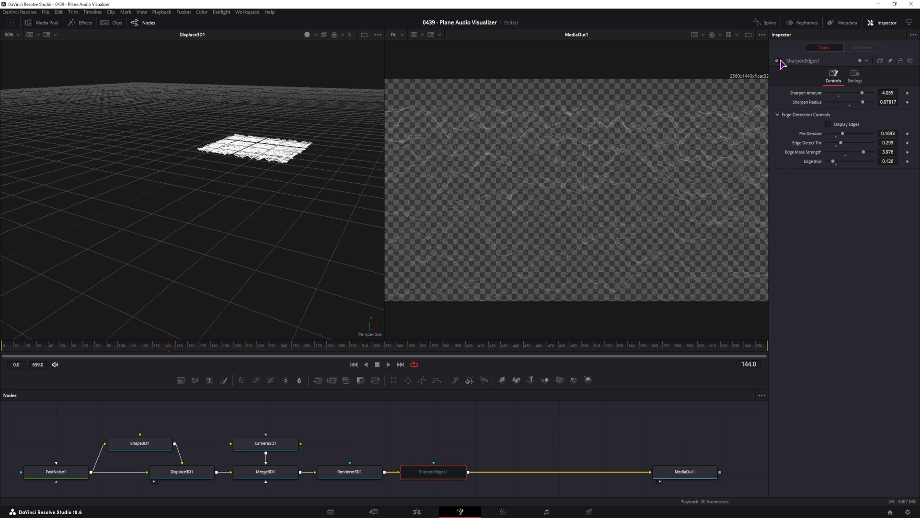
pyautogui.click(778, 62)
pyautogui.click(139, 443)
pyautogui.click(828, 130)
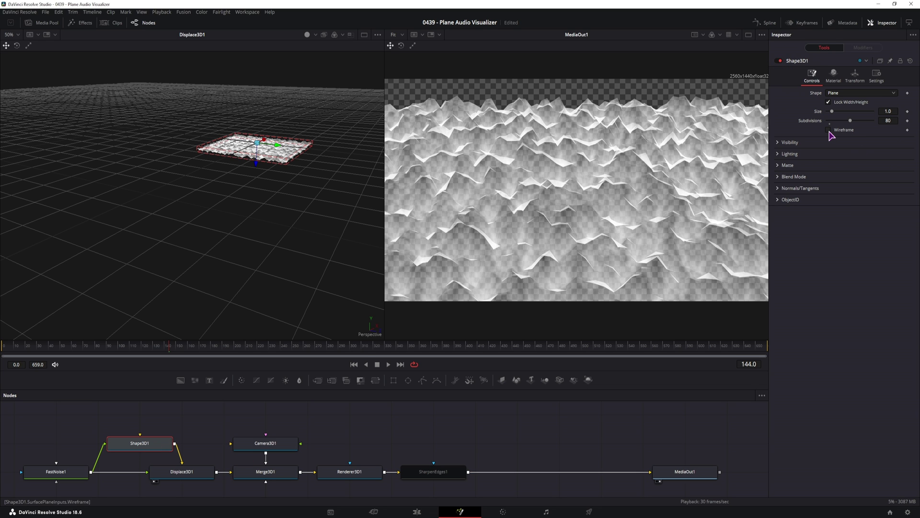
pyautogui.click(426, 473)
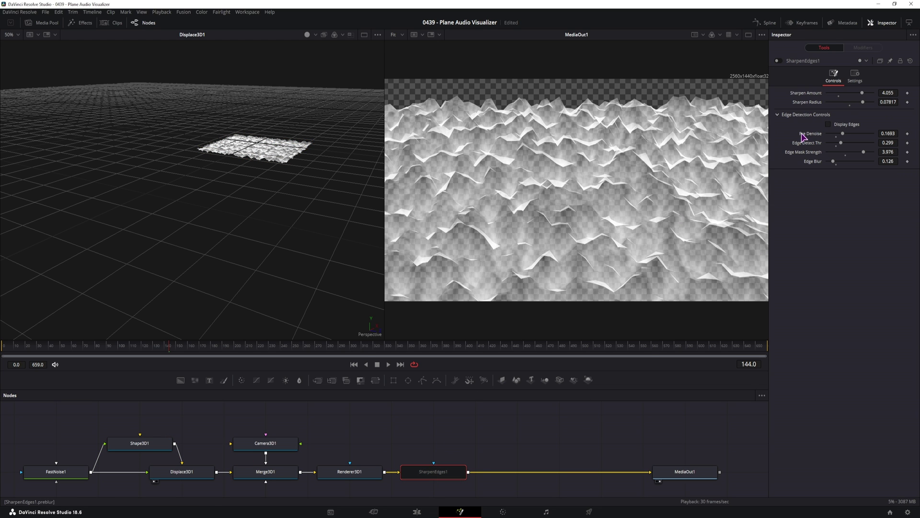
pyautogui.click(777, 61)
pyautogui.click(778, 62)
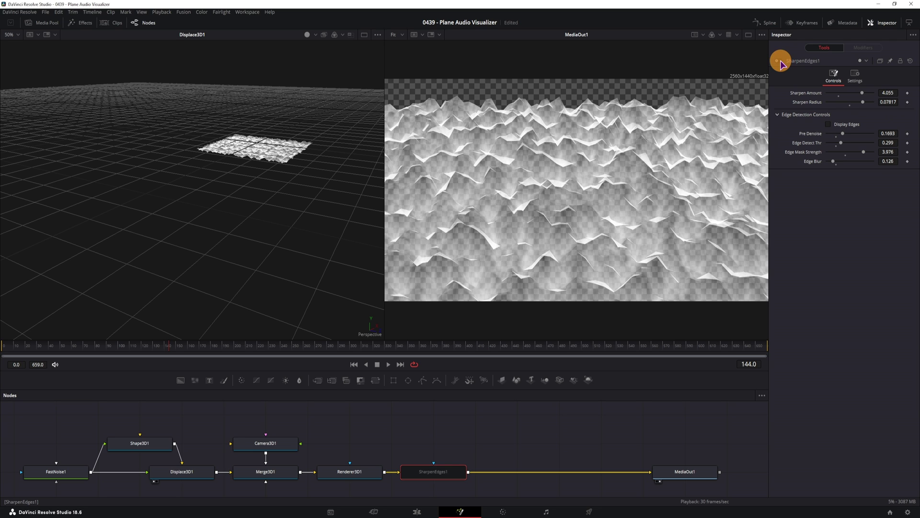
pyautogui.click(779, 61)
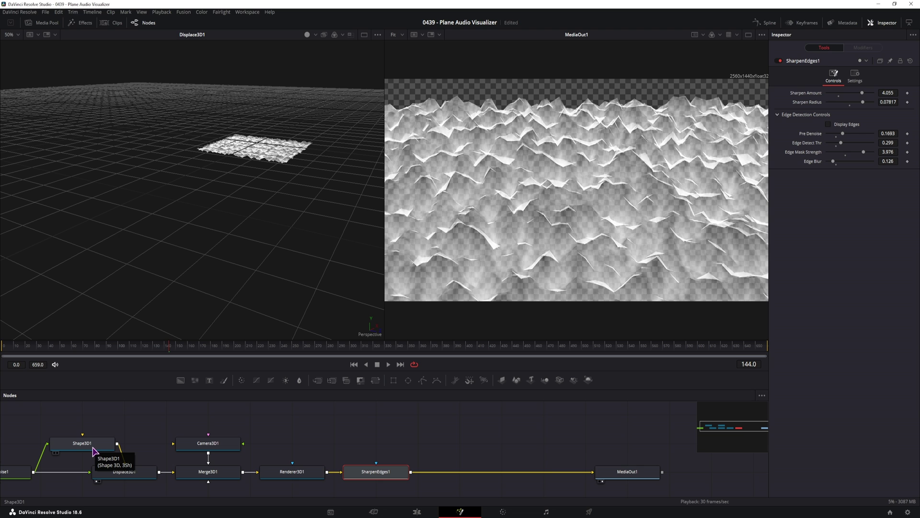
pyautogui.click(99, 445)
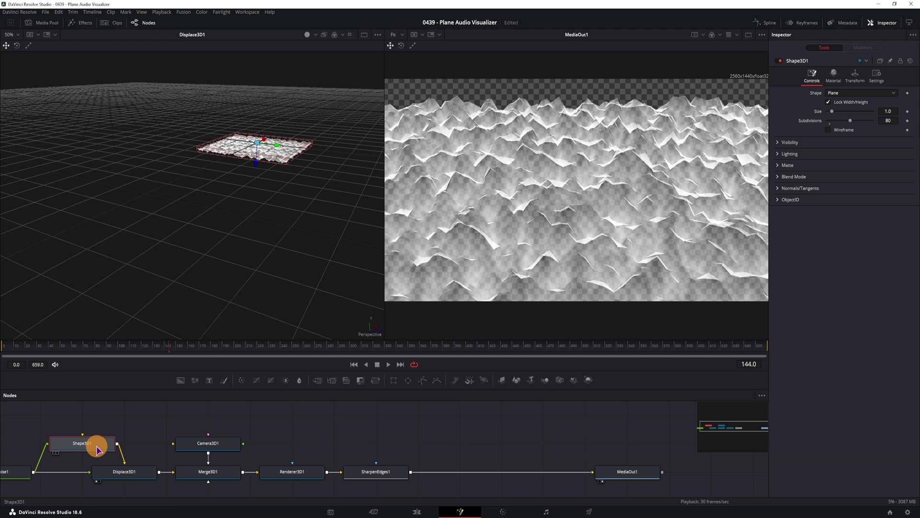
pyautogui.click(828, 129)
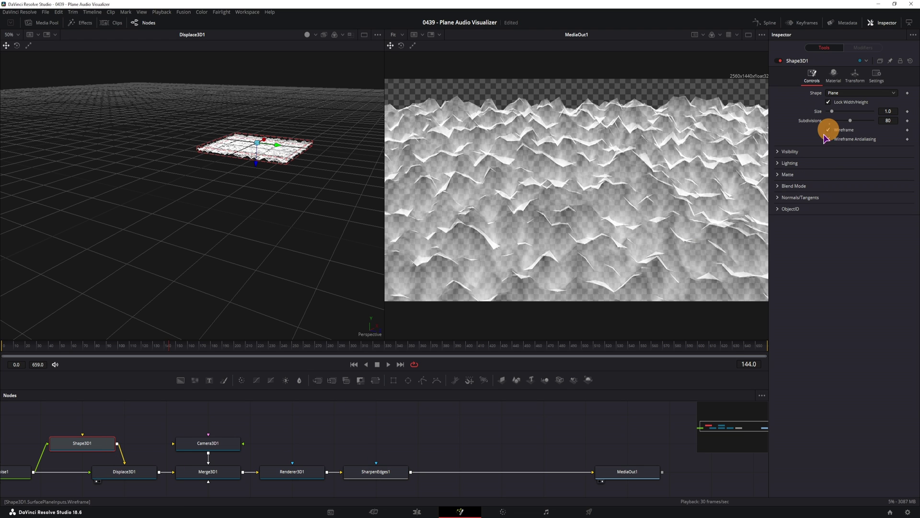
# Add a Glow node after SharpenEdges1 with Glow Size 2.4 and Glow 0.906.
pyautogui.click(381, 472)
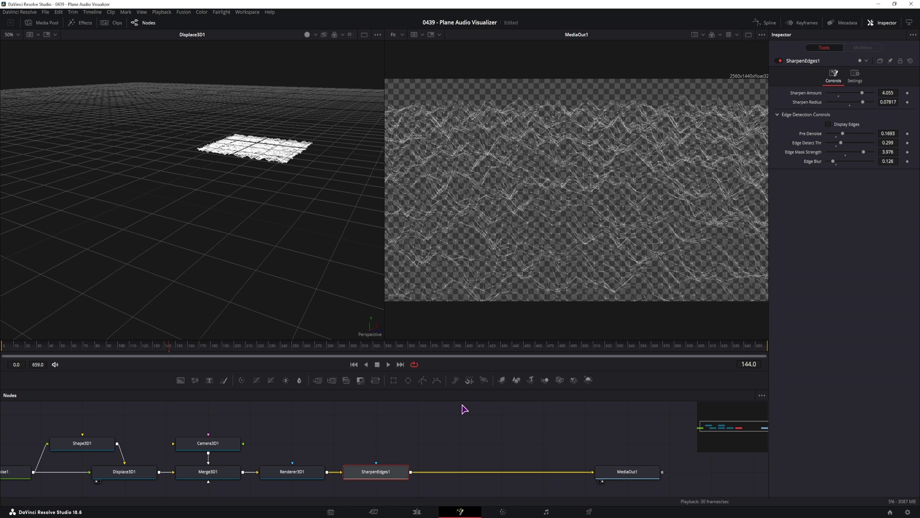
pyautogui.hotkey('shift', 'space')
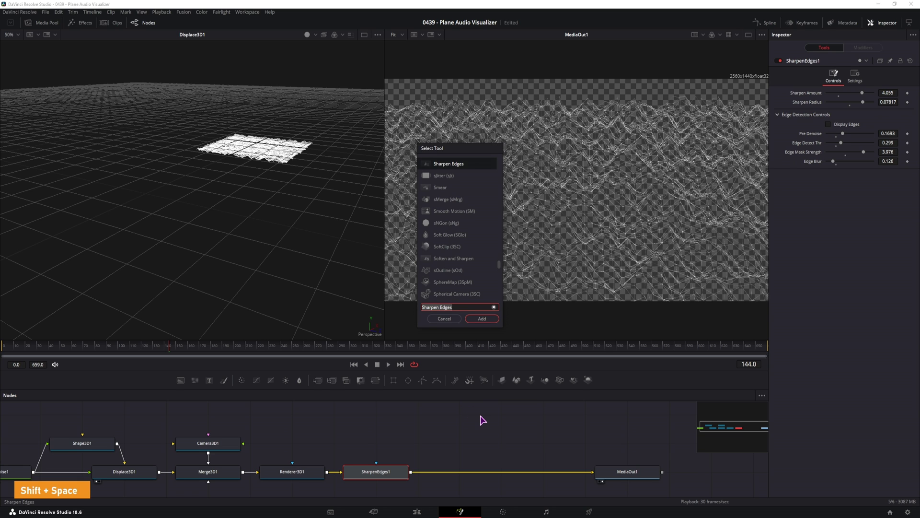
pyautogui.write('glo')
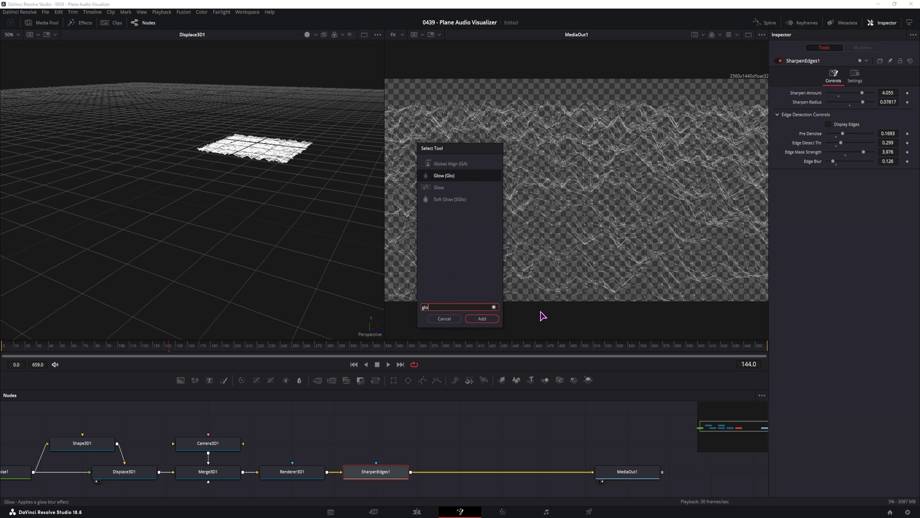
pyautogui.click(482, 318)
pyautogui.click(828, 121)
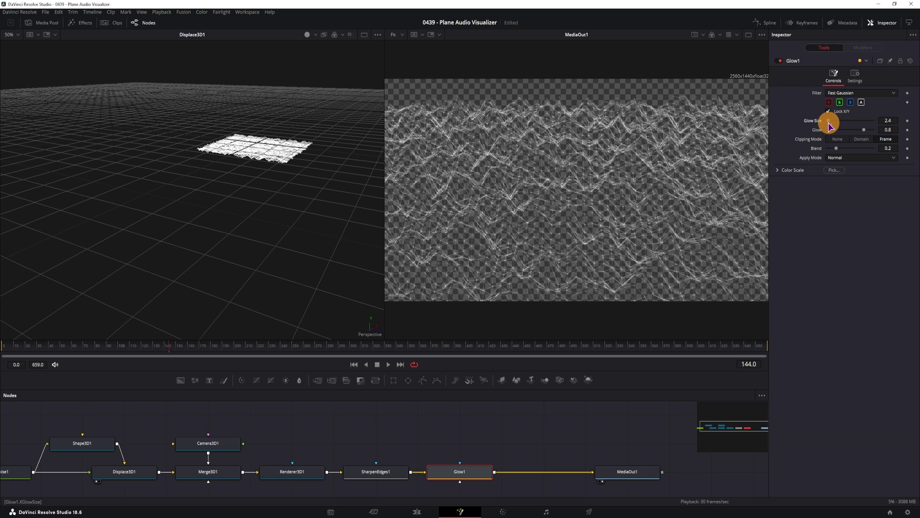
pyautogui.moveTo(864, 130); pyautogui.dragTo(869, 129)
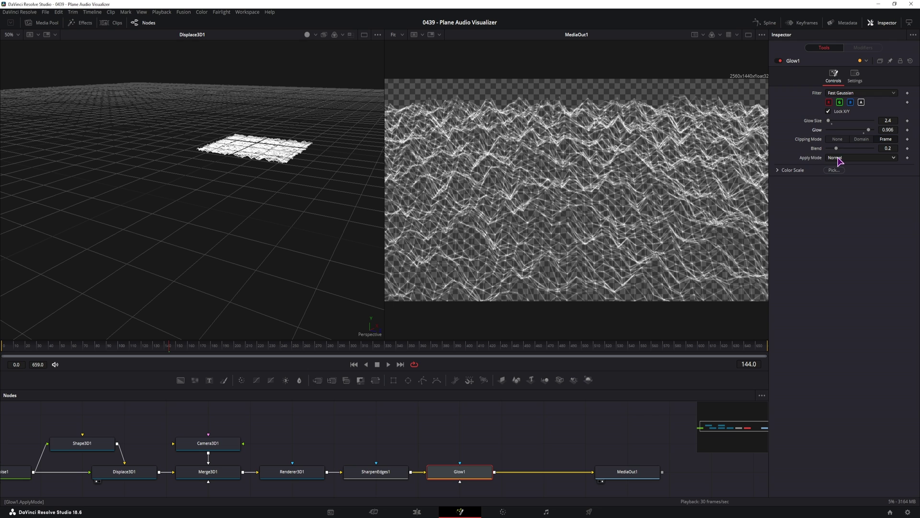
# Switch the Glow1 Apply Mode to Threshold and raise its Low threshold to 0.728.
pyautogui.click(837, 157)
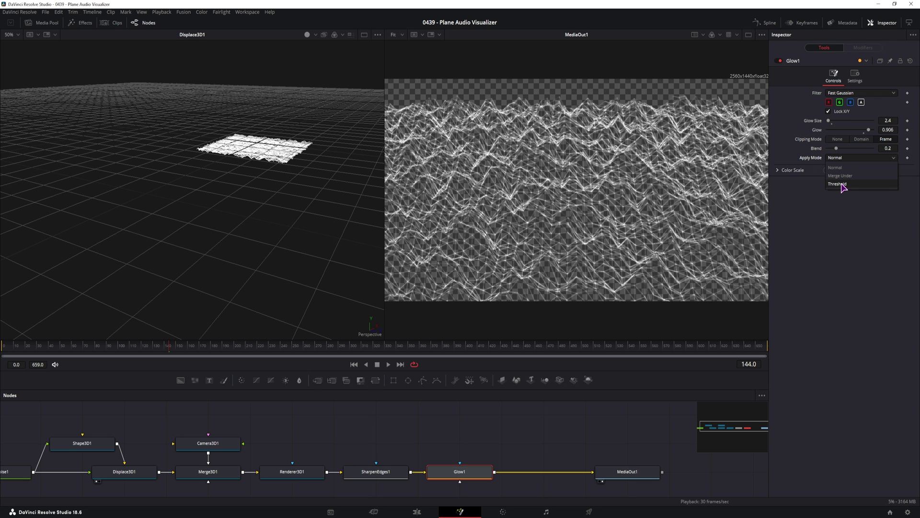
pyautogui.click(839, 184)
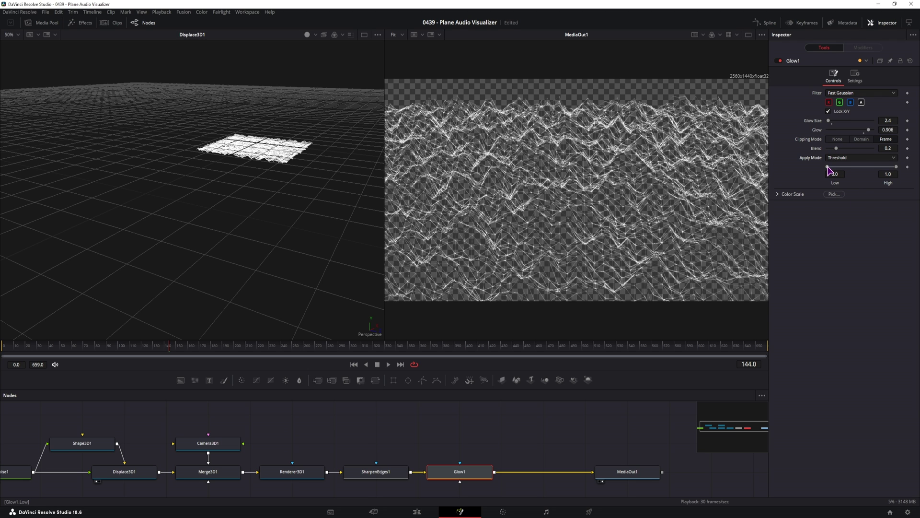
pyautogui.moveTo(828, 168); pyautogui.dragTo(894, 202)
# Try tinting the glow cyan with Red Scale 0.0, Green Scale 2.0 and Blue Scale 2.0.
pyautogui.click(778, 195)
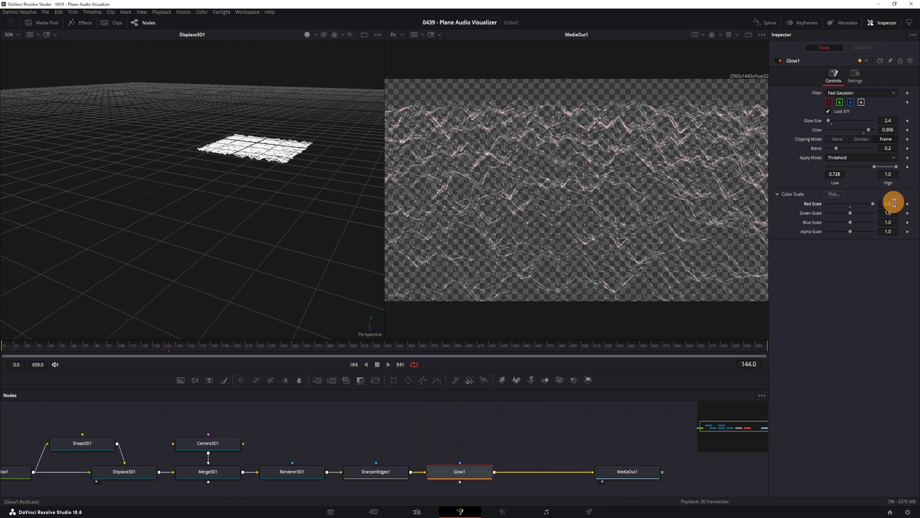
pyautogui.moveTo(851, 224)
pyautogui.mouseDown()
pyautogui.moveTo(873, 222)
pyautogui.moveTo(850, 214)
pyautogui.mouseUp()
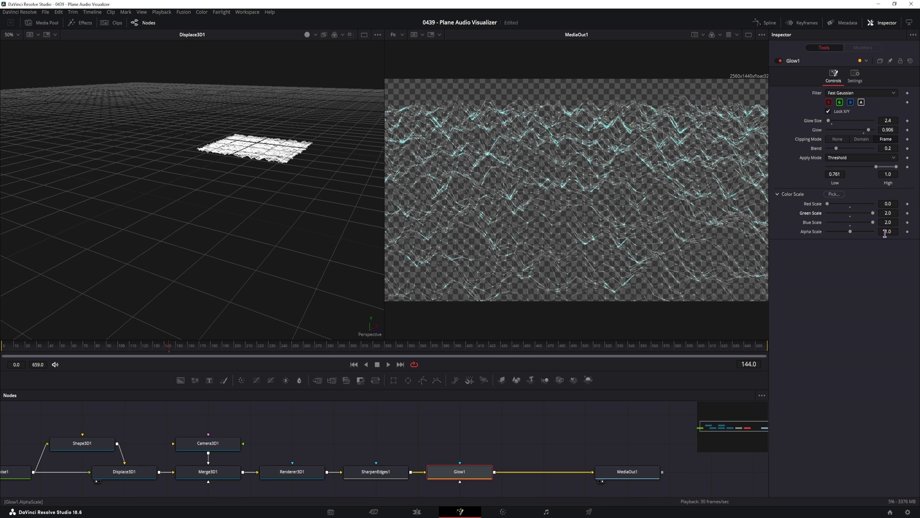
# Set Glow1 to Low threshold 0.8, Glow Size 4.7 and Glow 0.969, and reset its Red, Green and Blue Scale to 1.0.
pyautogui.moveTo(843, 175); pyautogui.dragTo(843, 176)
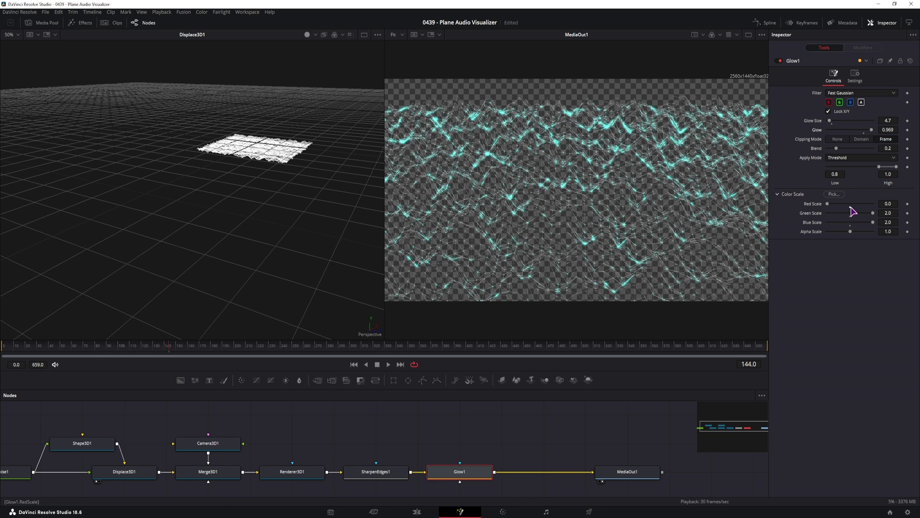
pyautogui.click(850, 207)
pyautogui.click(851, 213)
pyautogui.click(851, 222)
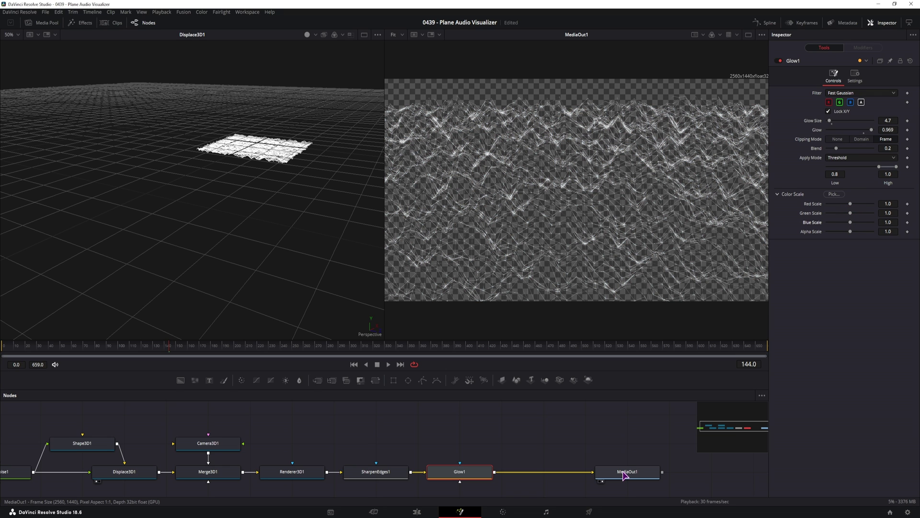
# Add a Prism Blur node between Glow1 and MediaOut1 with Blur Strength 0.165 and Aberration Distance 0.016.
pyautogui.moveTo(622, 473); pyautogui.dragTo(669, 471)
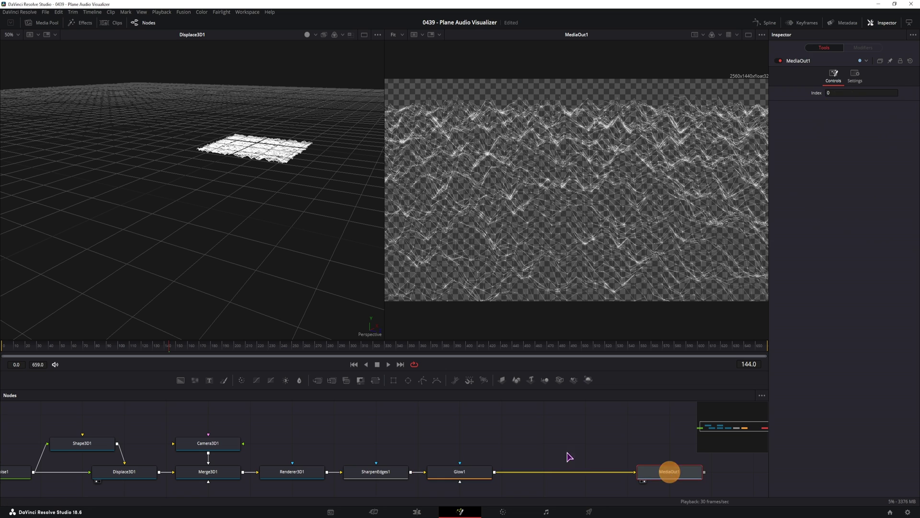
pyautogui.click(565, 450)
pyautogui.click(465, 473)
pyautogui.moveTo(552, 442); pyautogui.dragTo(509, 438)
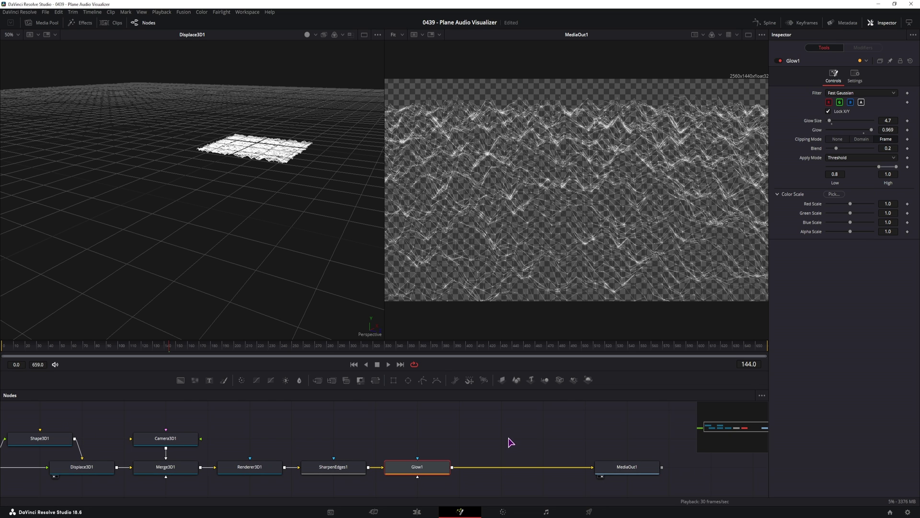
pyautogui.hotkey('shift', 'space')
pyautogui.write('glo')
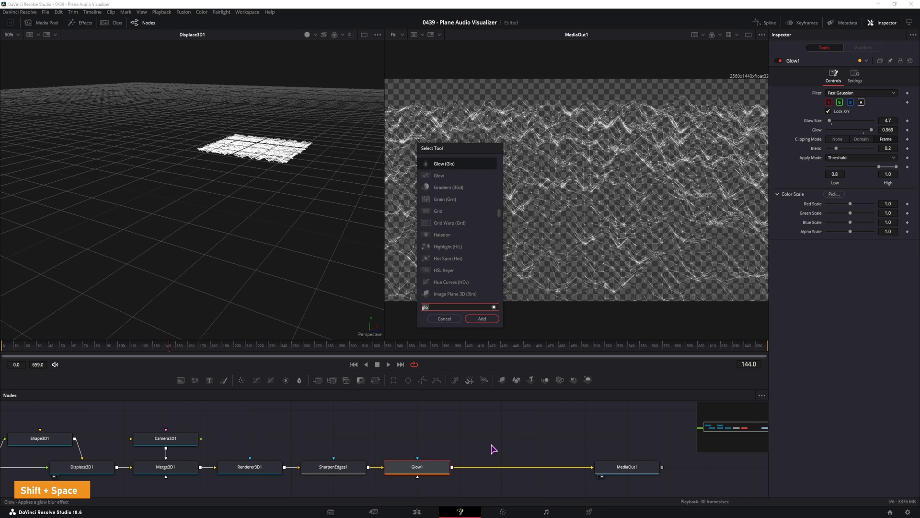
pyautogui.press('BackSpace')
pyautogui.press('BackSpace')
pyautogui.press('BackSpace')
pyautogui.write('pris')
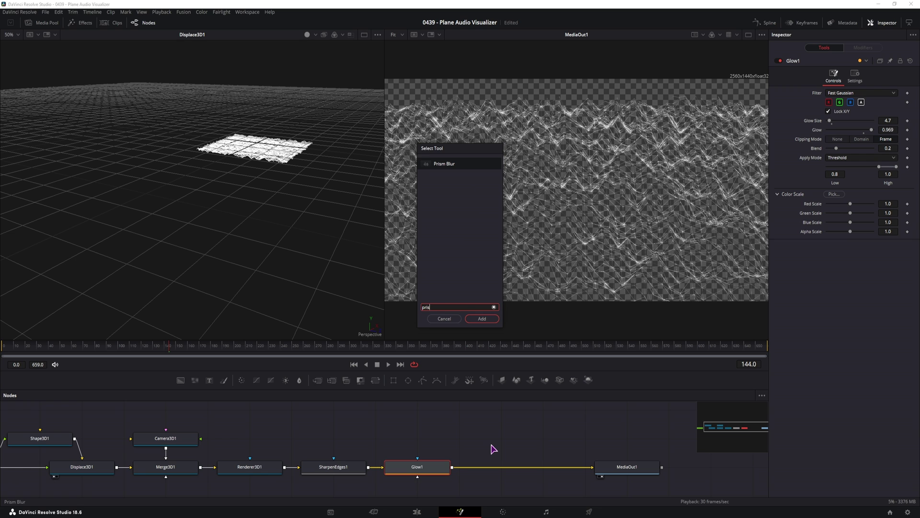
pyautogui.click(478, 319)
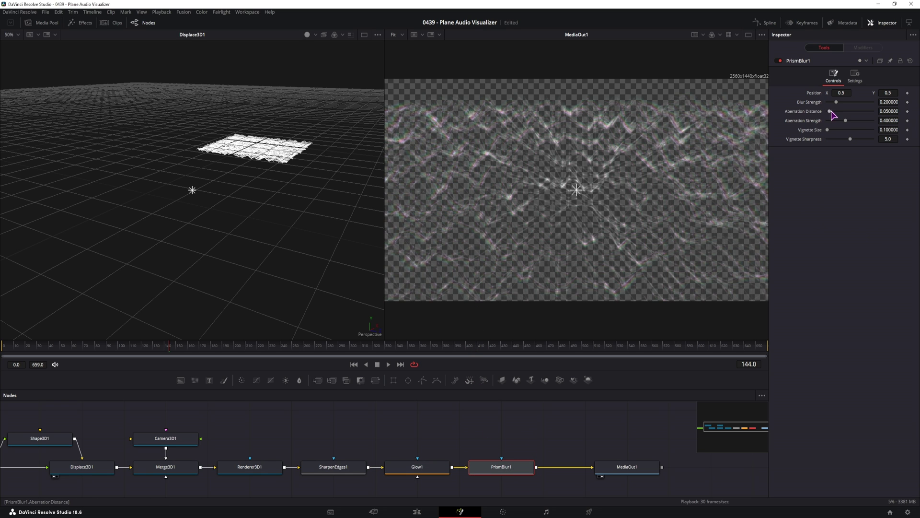
pyautogui.moveTo(830, 112)
pyautogui.mouseDown()
pyautogui.moveTo(839, 111)
pyautogui.moveTo(828, 112)
pyautogui.moveTo(835, 102)
pyautogui.mouseUp()
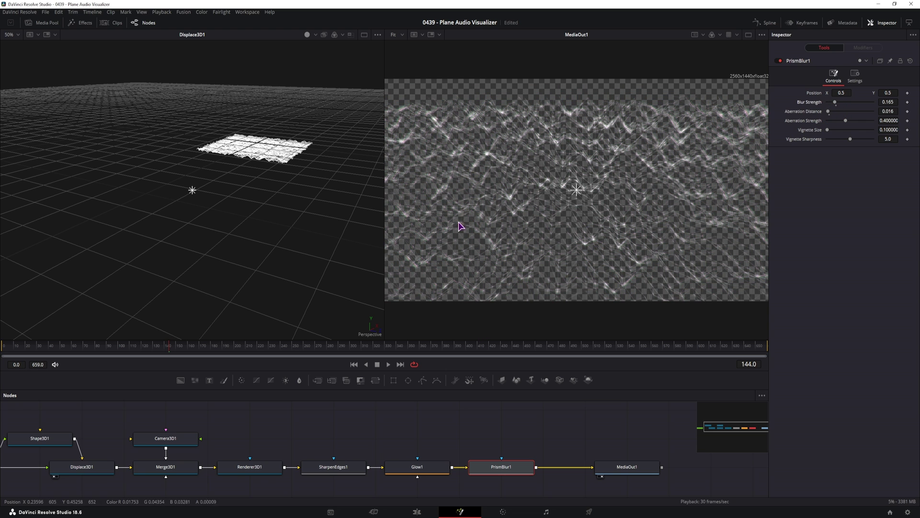
# Turn off Wireframe on Shape3D1, and set PrismBlur1 to Aberration Strength 0.559 and Vignette Size 0.2276.
pyautogui.click(43, 444)
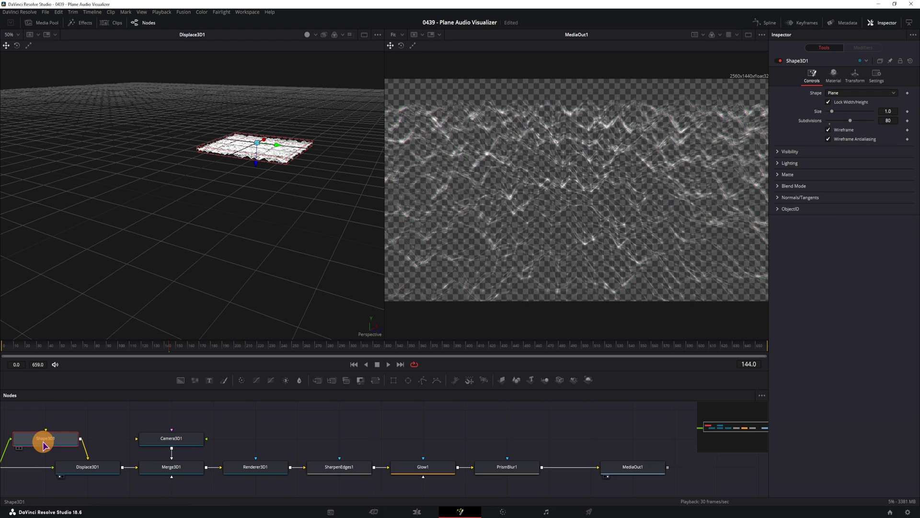
pyautogui.click(829, 129)
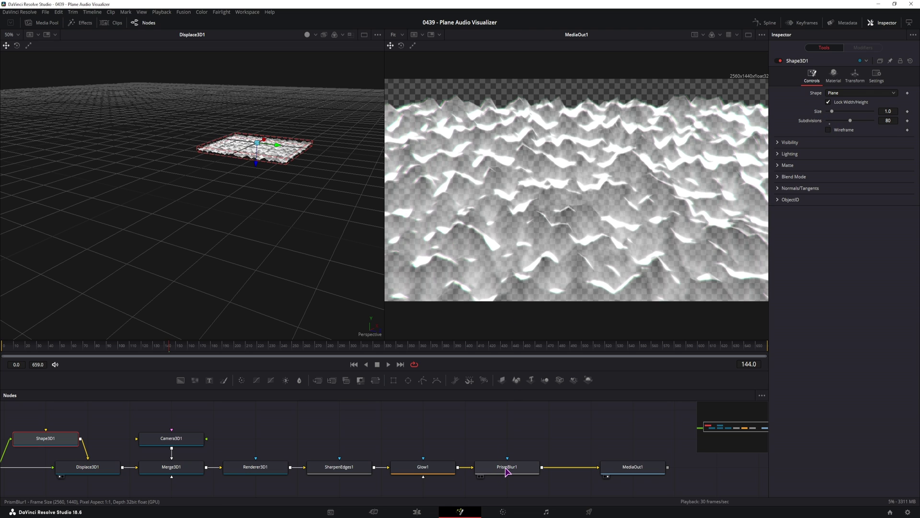
pyautogui.click(506, 468)
pyautogui.moveTo(827, 131)
pyautogui.mouseDown()
pyautogui.moveTo(820, 140)
pyautogui.moveTo(842, 140)
pyautogui.moveTo(834, 143)
pyautogui.mouseUp()
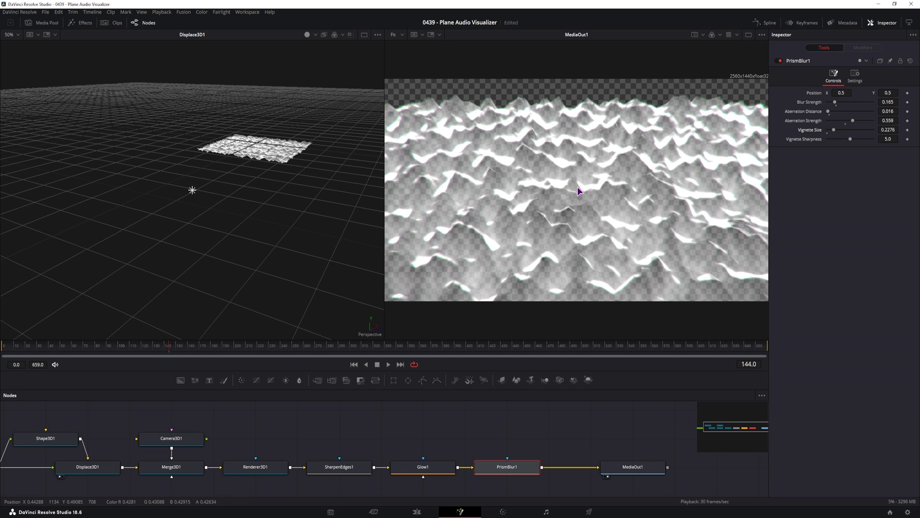
# Mask PrismBlur1 with an inverted ellipse about 1.0 wide and 0.216 high, with Soft Edge 0.0583.
pyautogui.moveTo(409, 381); pyautogui.dragTo(506, 458)
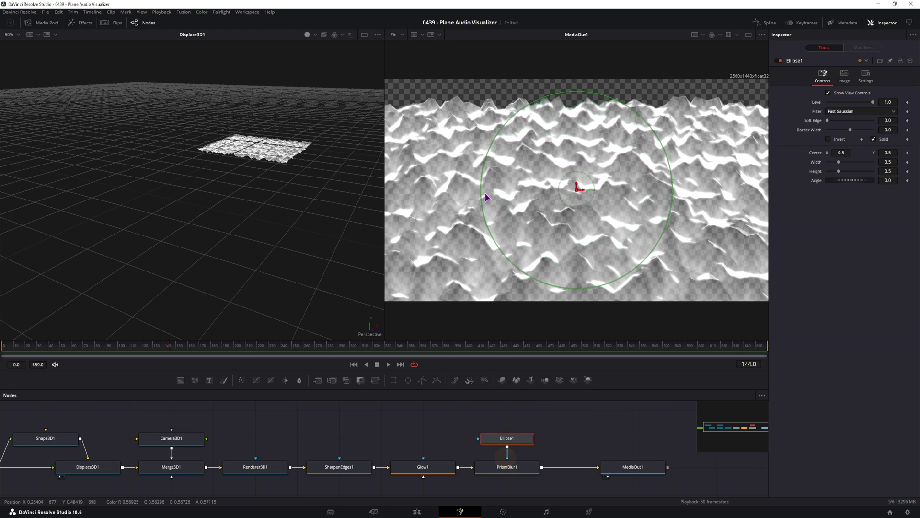
pyautogui.moveTo(480, 185); pyautogui.dragTo(382, 189)
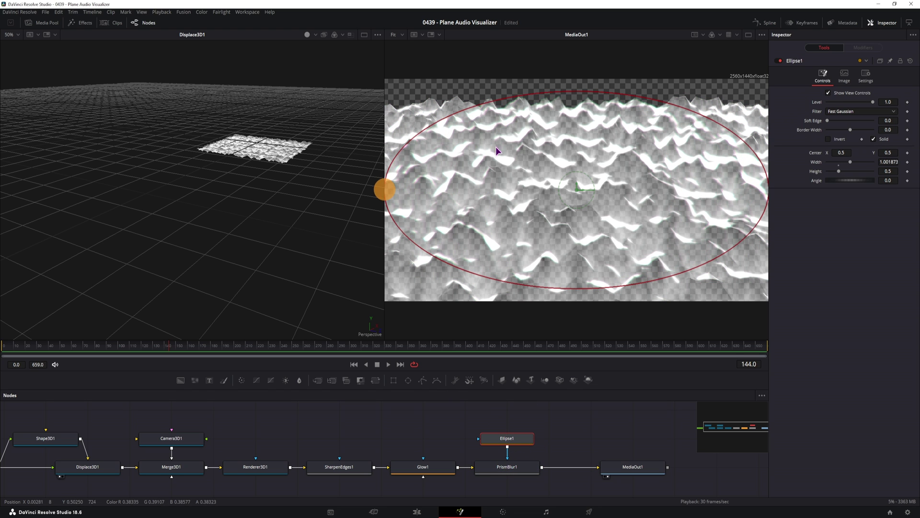
pyautogui.moveTo(569, 95); pyautogui.dragTo(575, 147)
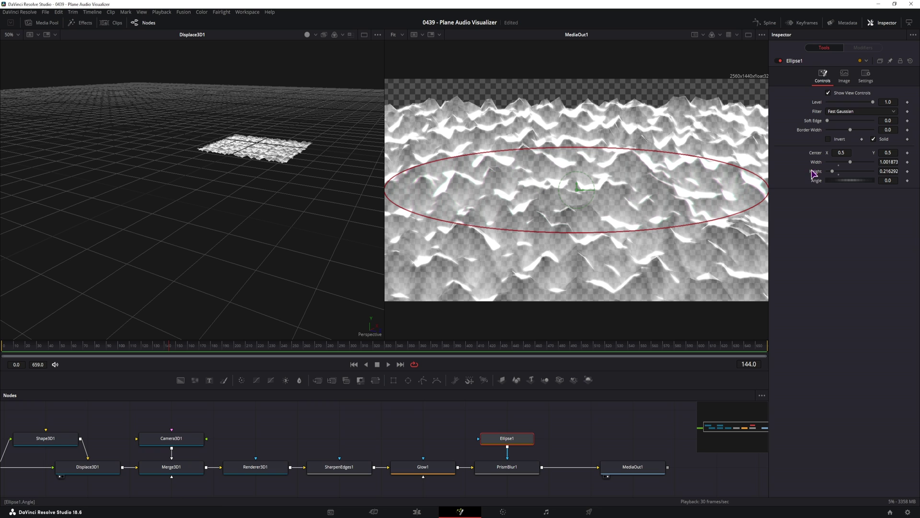
pyautogui.click(828, 139)
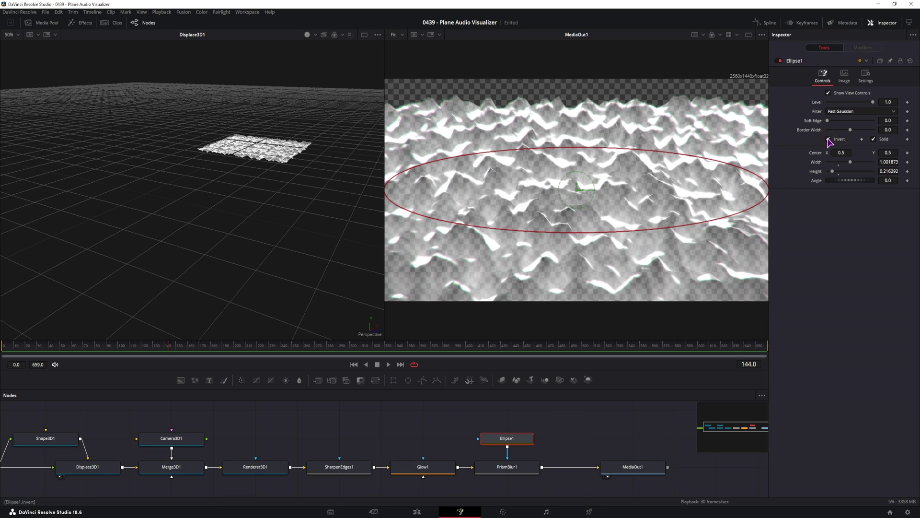
pyautogui.moveTo(828, 121)
pyautogui.mouseDown()
pyautogui.moveTo(851, 124)
pyautogui.moveTo(841, 124)
pyautogui.mouseUp()
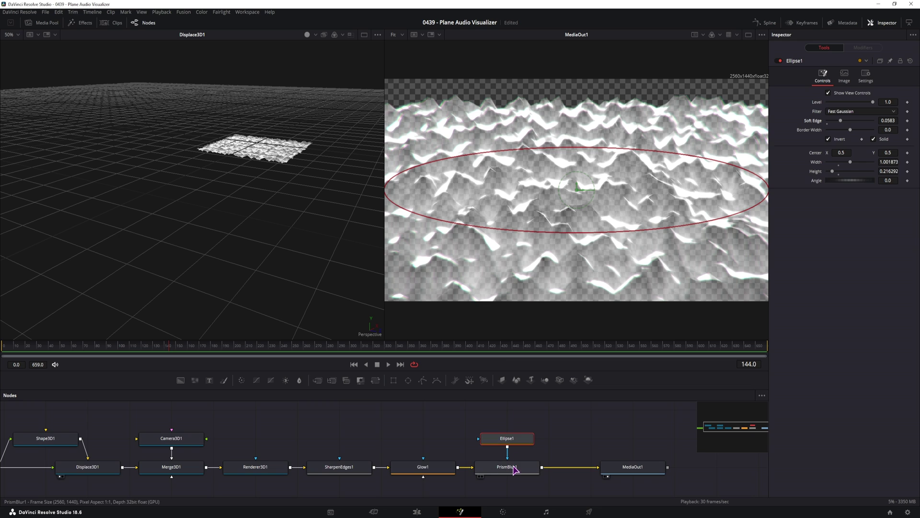
# Add a Color Corrector node between PrismBlur1 and MediaOut1 and tint it light blue with Tint -0.4318 and Strength 1.0.
pyautogui.moveTo(632, 467); pyautogui.dragTo(675, 467)
pyautogui.moveTo(592, 442); pyautogui.dragTo(565, 427)
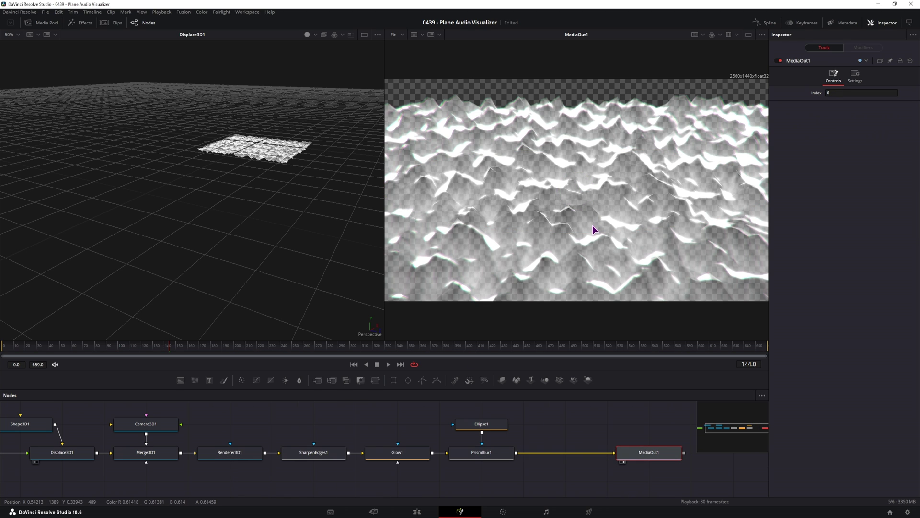
pyautogui.click(501, 456)
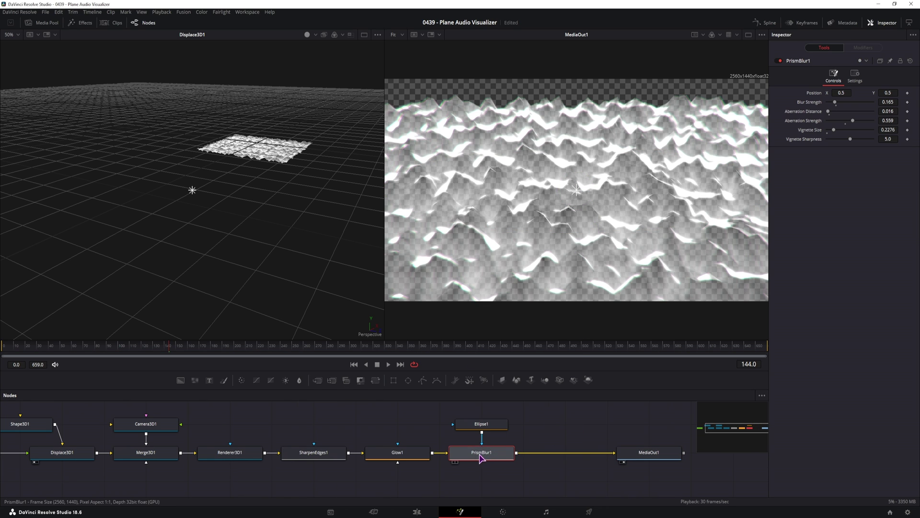
pyautogui.hotkey('shift', 'space')
pyautogui.write('pris')
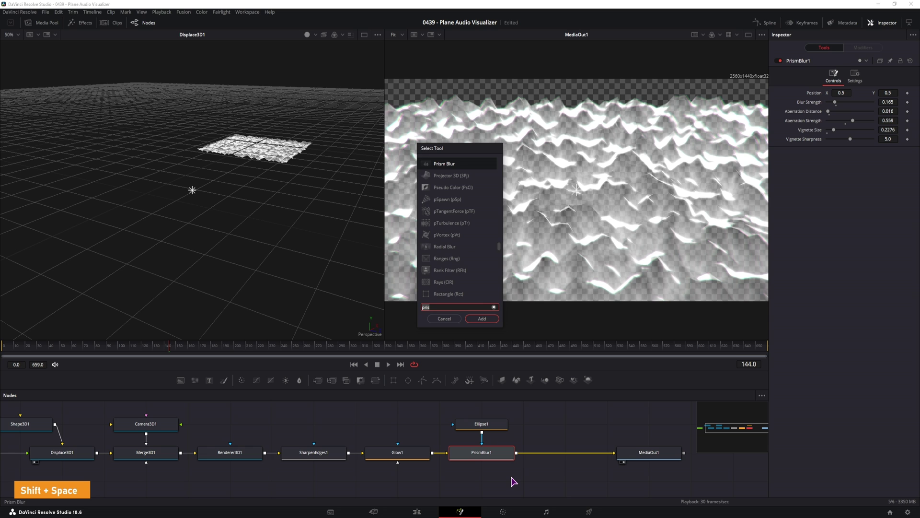
pyautogui.write('colorc')
pyautogui.press('BackSpace')
pyautogui.click(450, 177)
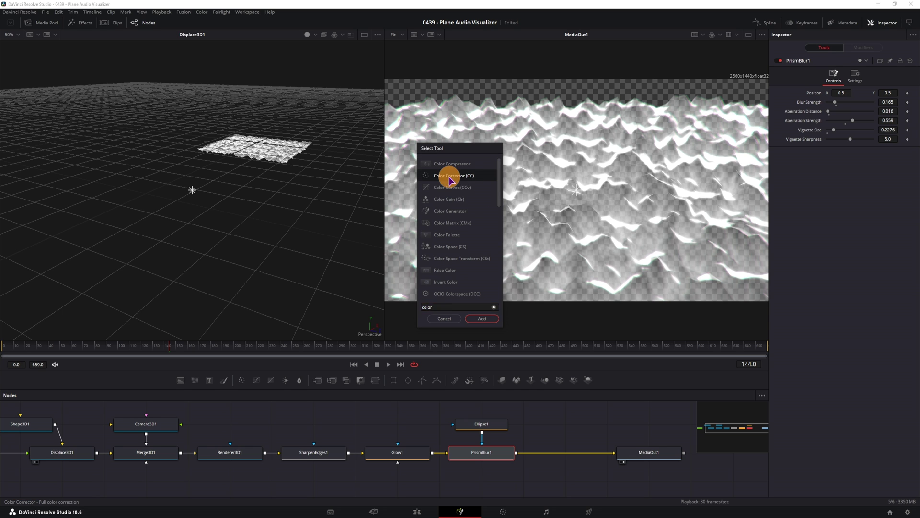
pyautogui.click(481, 318)
pyautogui.click(570, 454)
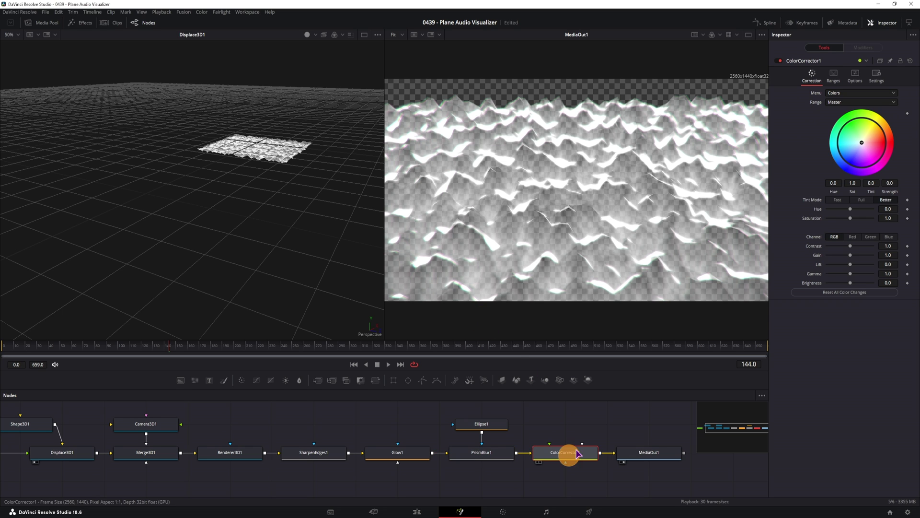
pyautogui.moveTo(861, 142); pyautogui.dragTo(808, 167)
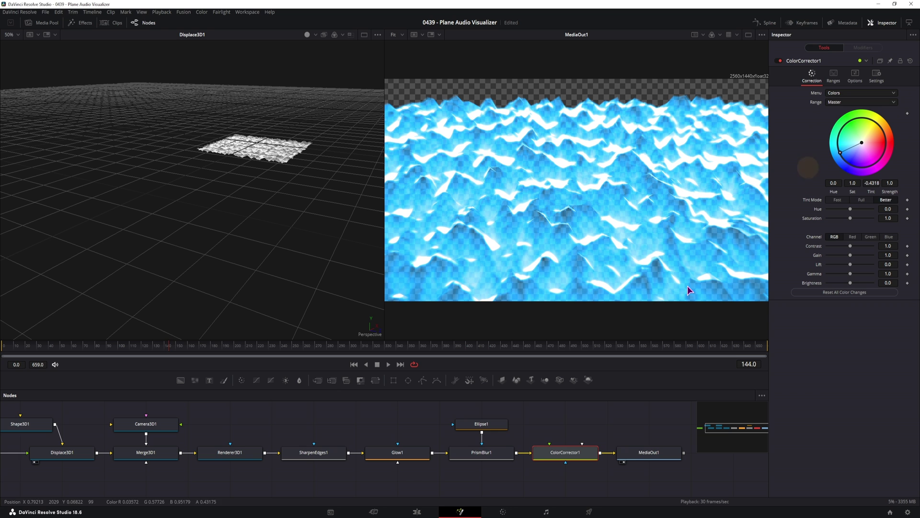
# Preview the blue waves along the timeline, and set a keyframe on ColorCorrector1's color wheel at frame 0.
pyautogui.moveTo(72, 349); pyautogui.dragTo(40, 350)
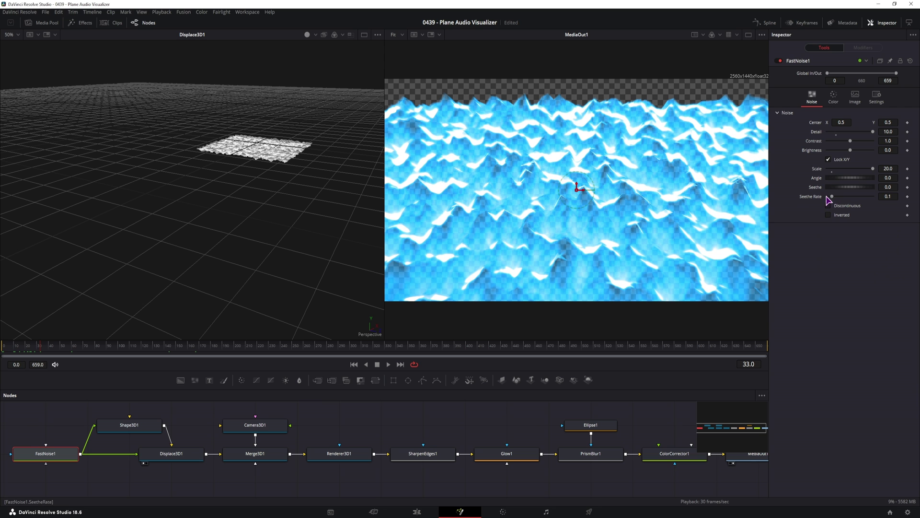
pyautogui.moveTo(52, 349); pyautogui.dragTo(178, 349)
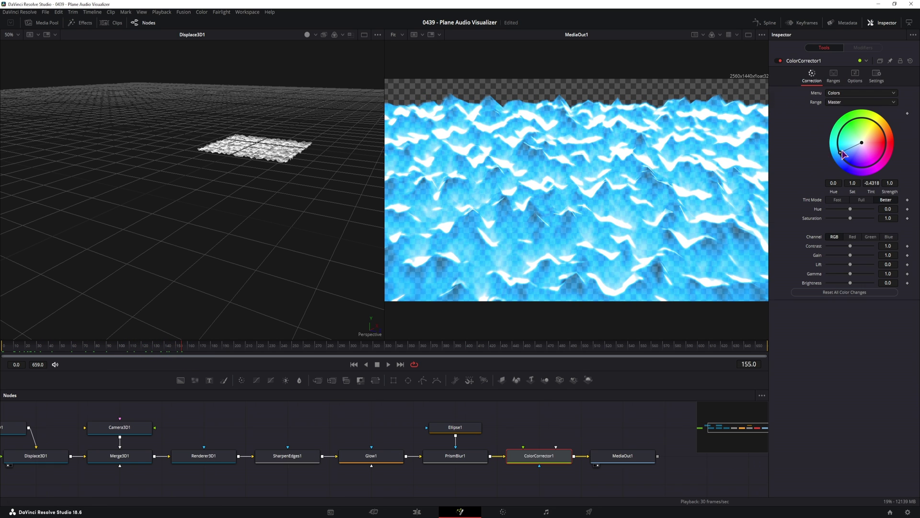
pyautogui.click(4, 347)
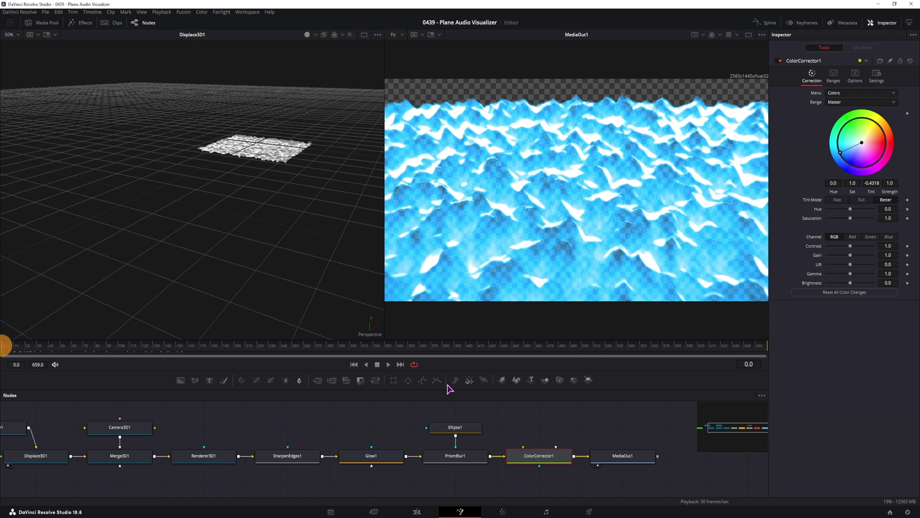
pyautogui.click(533, 461)
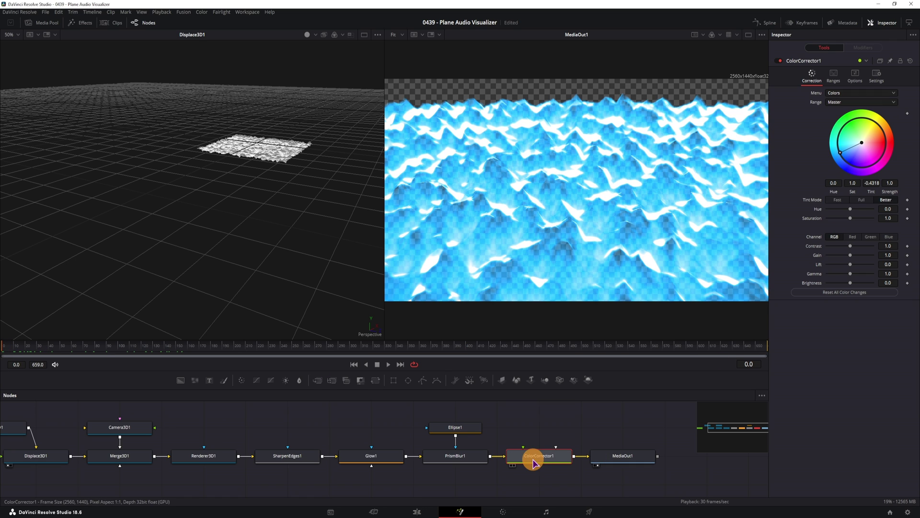
pyautogui.click(907, 113)
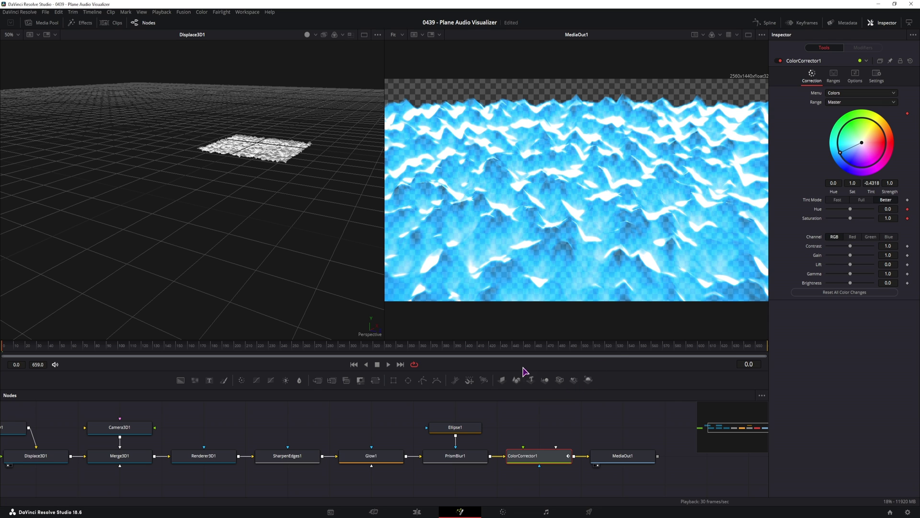
# Keyframe ColorCorrector1's tint to orange (Tint -0.8997) at frame 300 and preview the color transition from the start.
pyautogui.click(766, 346)
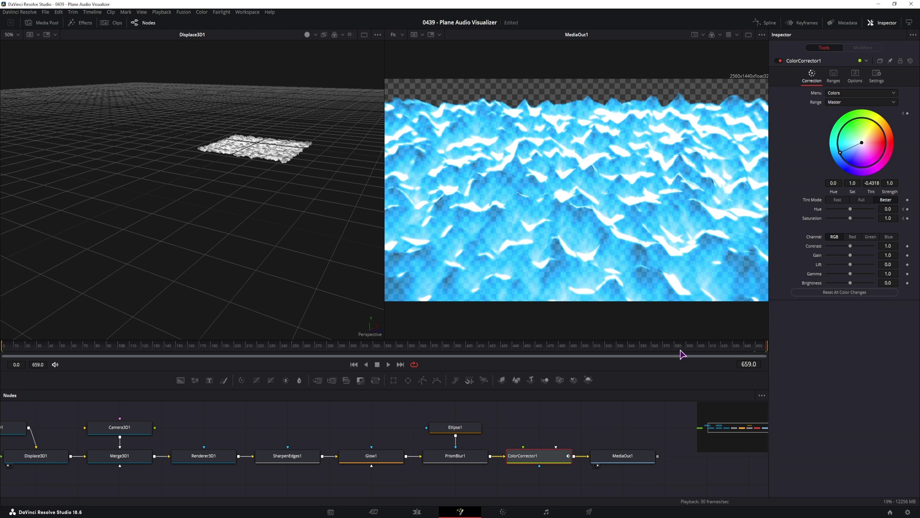
pyautogui.click(355, 352)
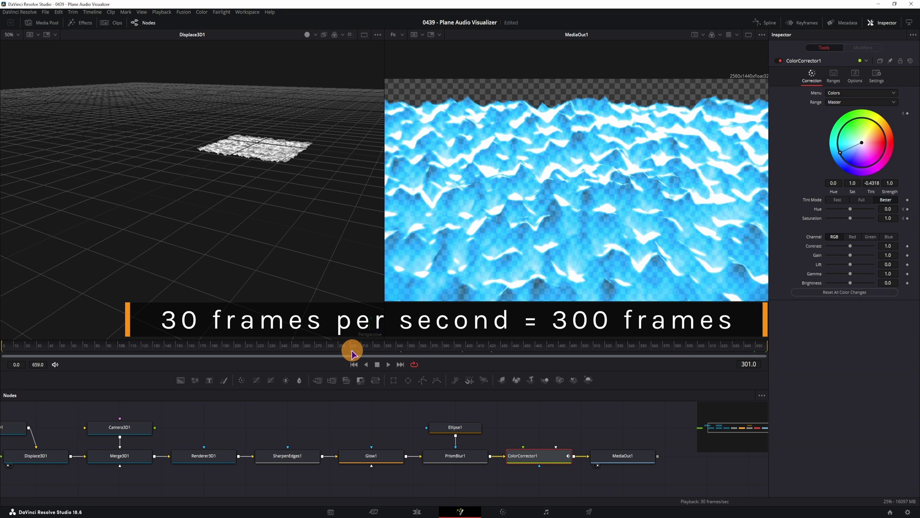
pyautogui.moveTo(353, 351); pyautogui.dragTo(350, 351)
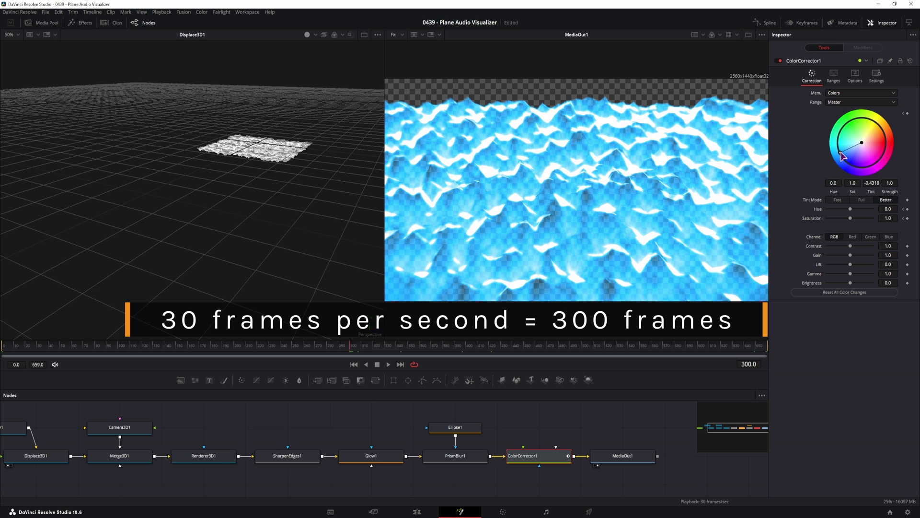
pyautogui.moveTo(842, 156); pyautogui.dragTo(887, 128)
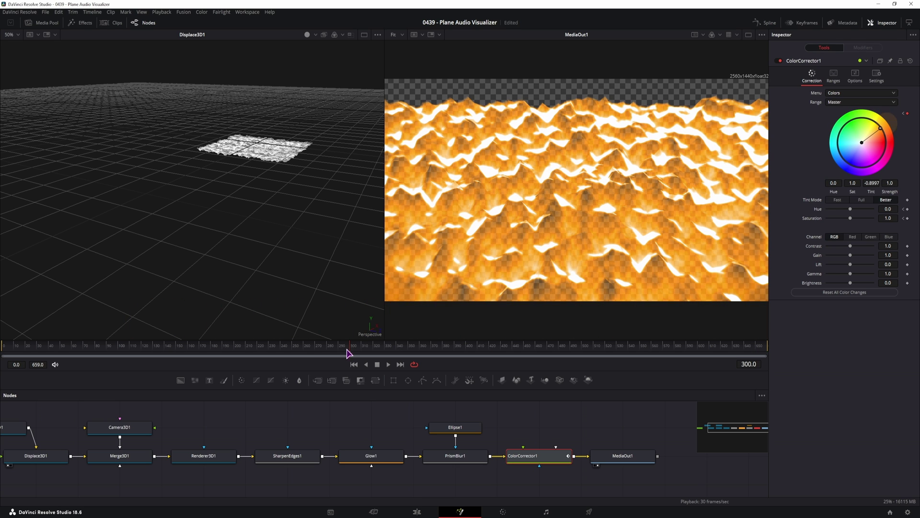
pyautogui.moveTo(4, 347); pyautogui.dragTo(272, 346)
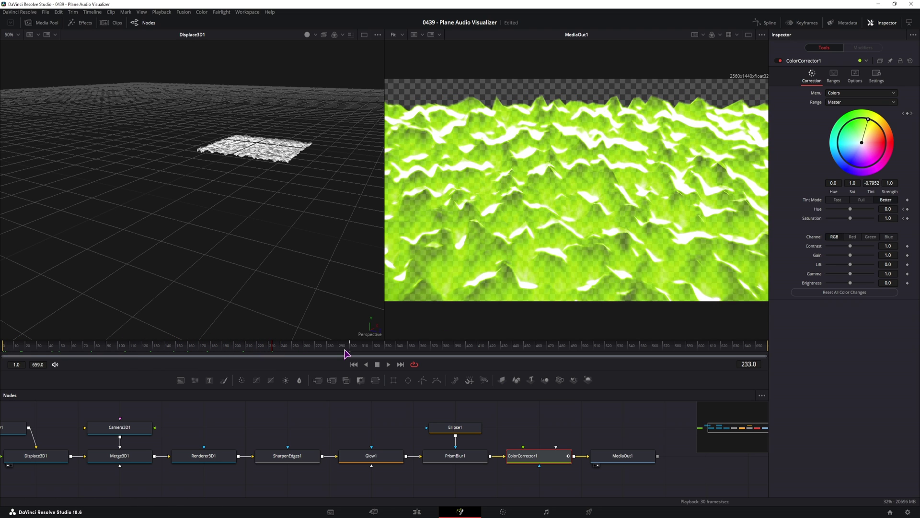
pyautogui.moveTo(350, 349)
pyautogui.mouseDown()
pyautogui.moveTo(455, 350)
pyautogui.moveTo(344, 353)
pyautogui.mouseUp()
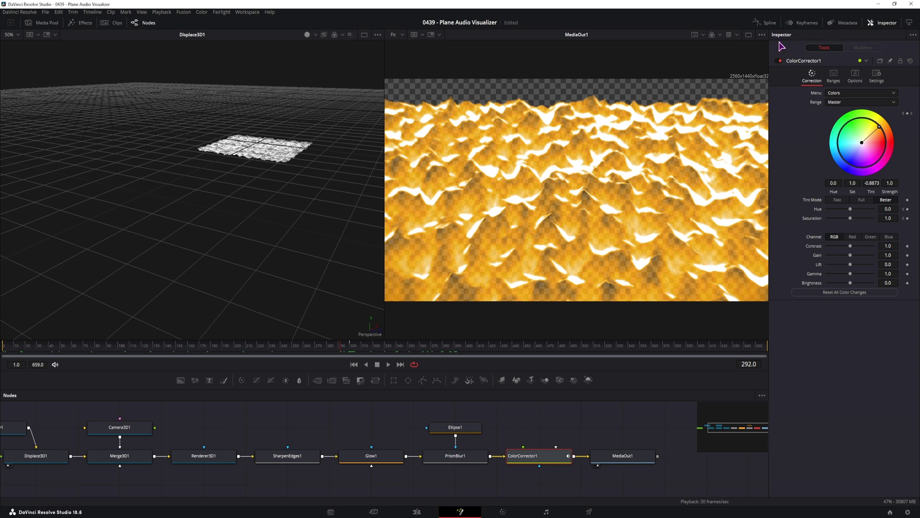
# Open the Spline editor and show the Tint Angle curve of ColorCorrector1.
pyautogui.click(767, 23)
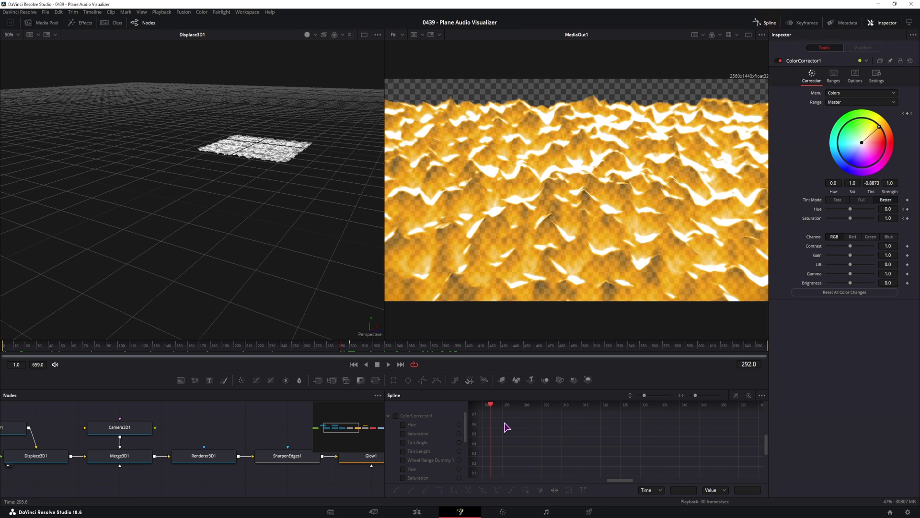
pyautogui.click(762, 395)
pyautogui.click(725, 406)
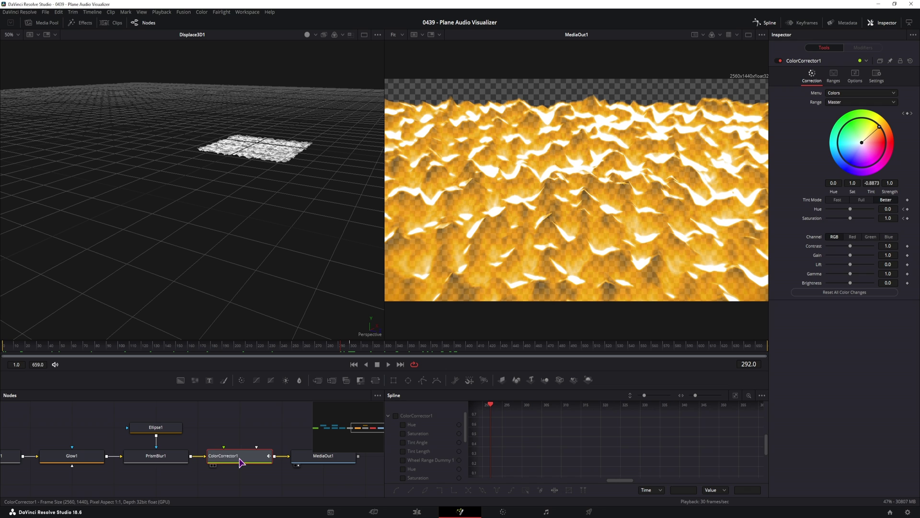
pyautogui.click(240, 463)
pyautogui.moveTo(465, 423)
pyautogui.mouseDown()
pyautogui.moveTo(462, 458)
pyautogui.moveTo(460, 410)
pyautogui.mouseUp()
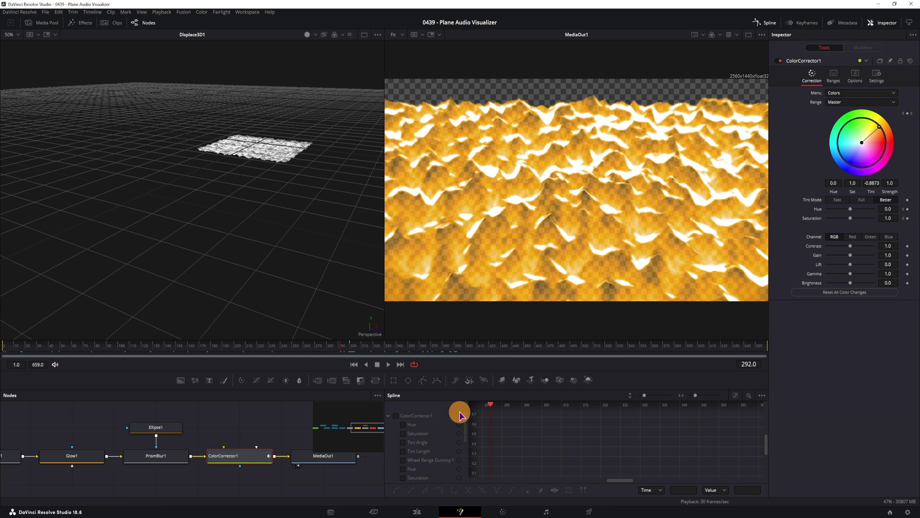
pyautogui.click(403, 443)
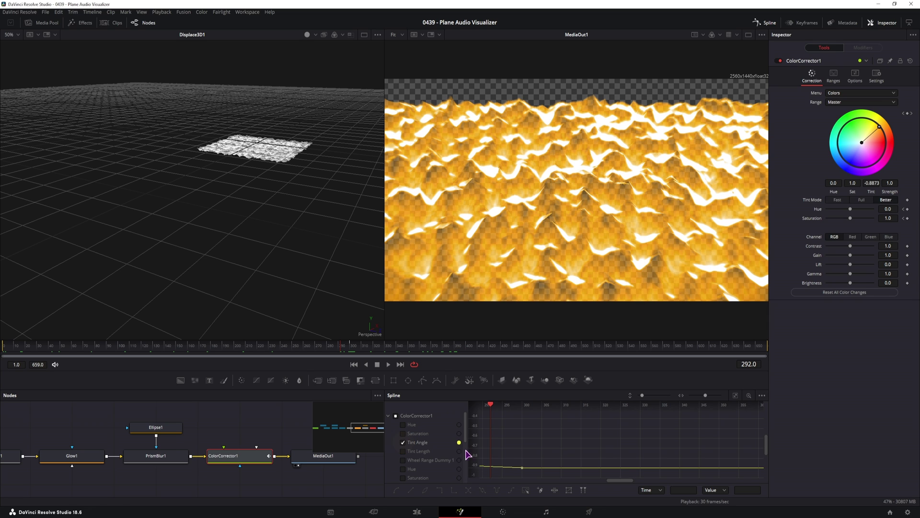
# Show ColorCorrector1's Tint Length curve alongside Tint Angle and fit both curves in the Spline editor.
pyautogui.moveTo(514, 448); pyautogui.dragTo(725, 433)
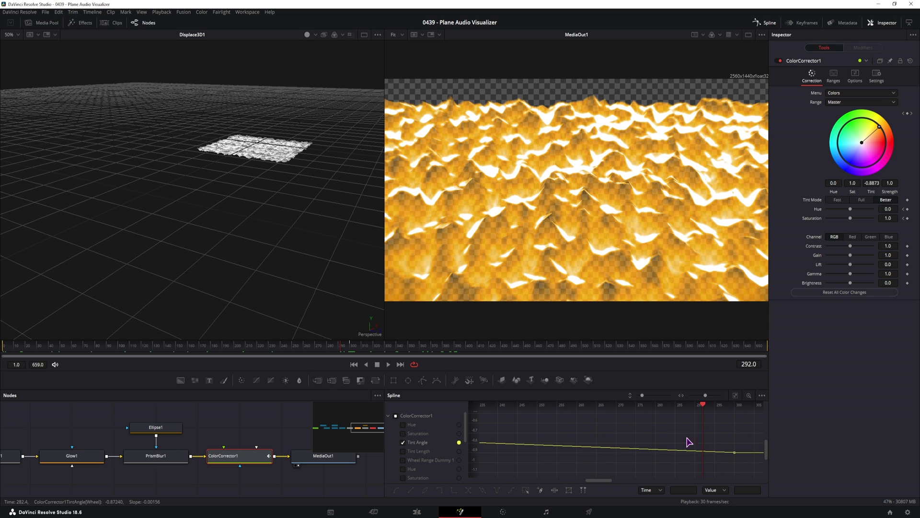
pyautogui.click(403, 451)
pyautogui.click(734, 396)
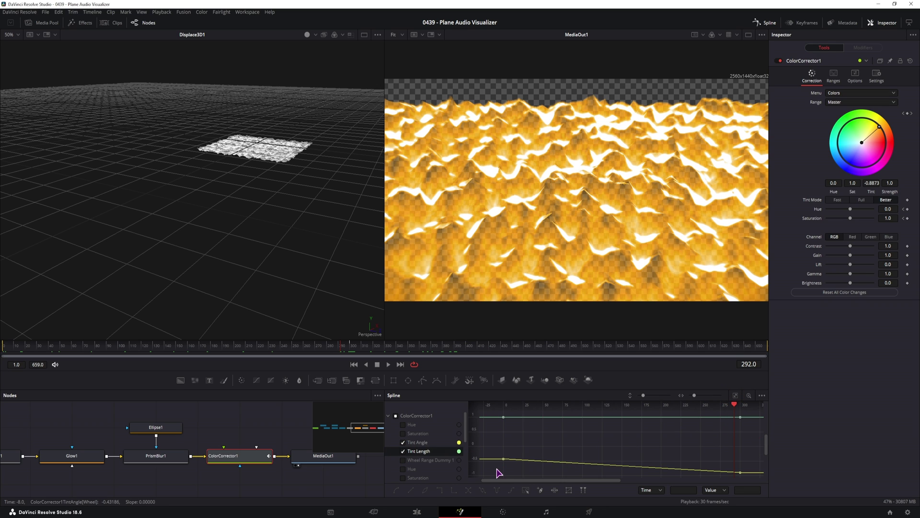
# Select all keyframes of both tint curves, loop them with Set Relative, and preview the continuing color change along the timeline.
pyautogui.moveTo(497, 474); pyautogui.dragTo(753, 403)
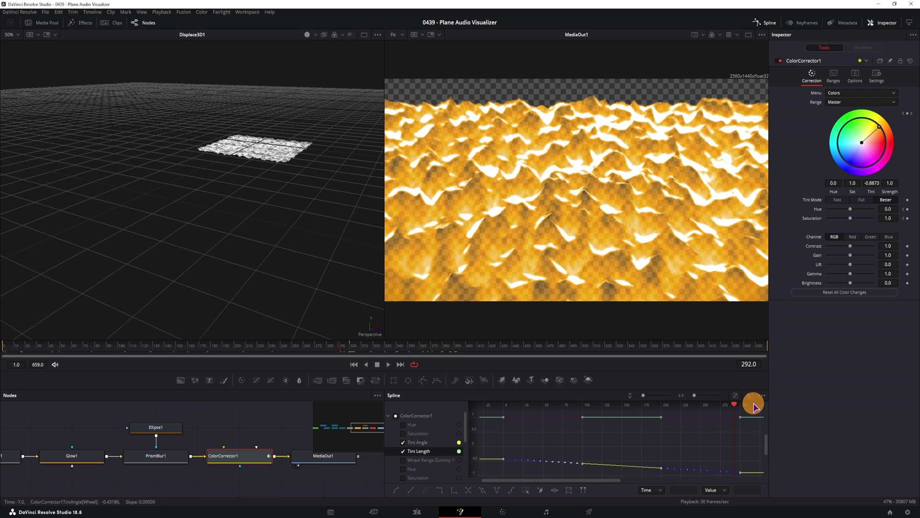
pyautogui.click(505, 441)
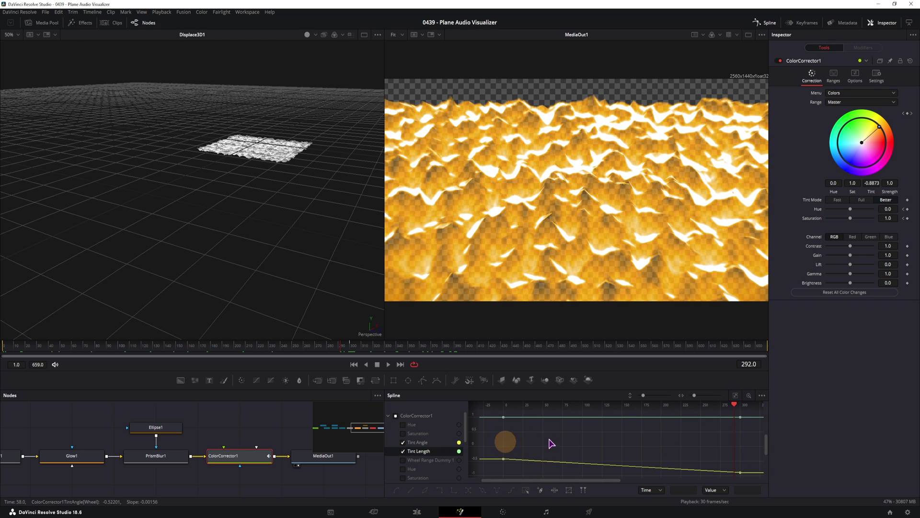
pyautogui.click(525, 491)
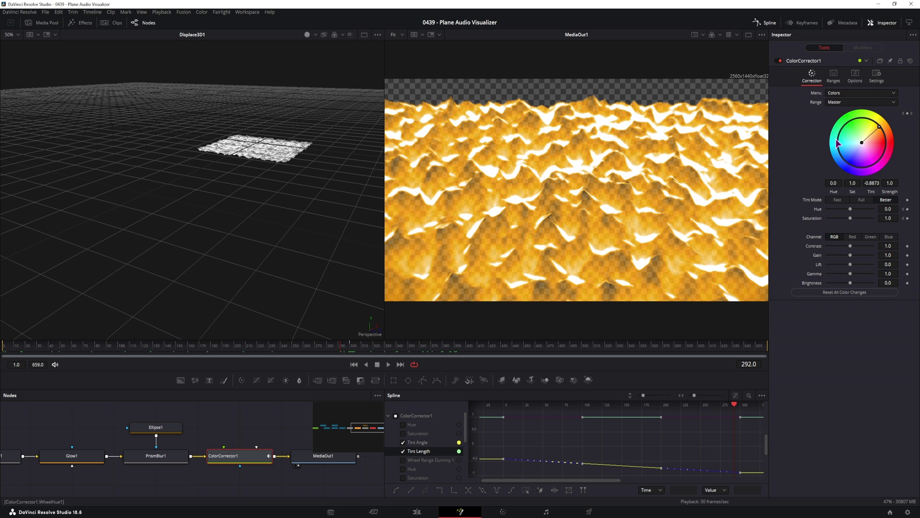
pyautogui.click(511, 490)
pyautogui.moveTo(347, 346); pyautogui.dragTo(581, 353)
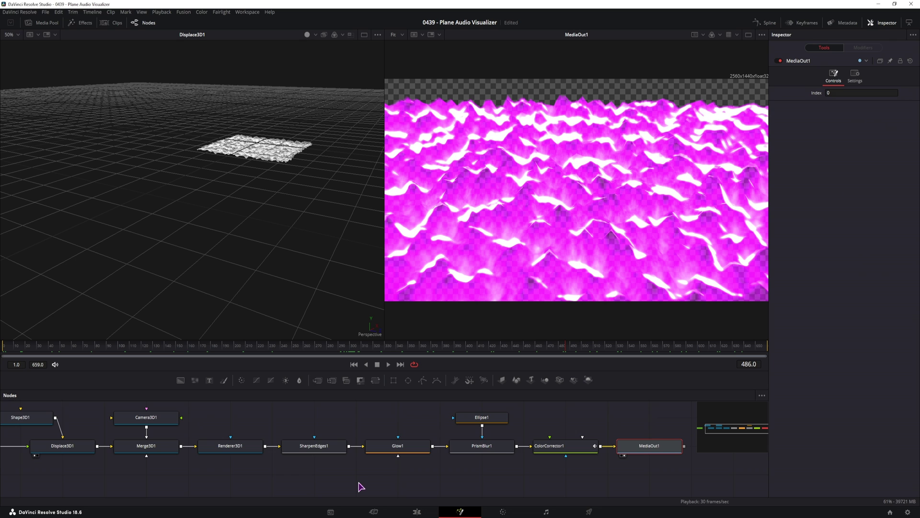
# View SharpenEdges1 in the first viewer, and paste an instance of ColorCorrector1 into an empty area of the node graph.
pyautogui.click(314, 444)
pyautogui.press('1')
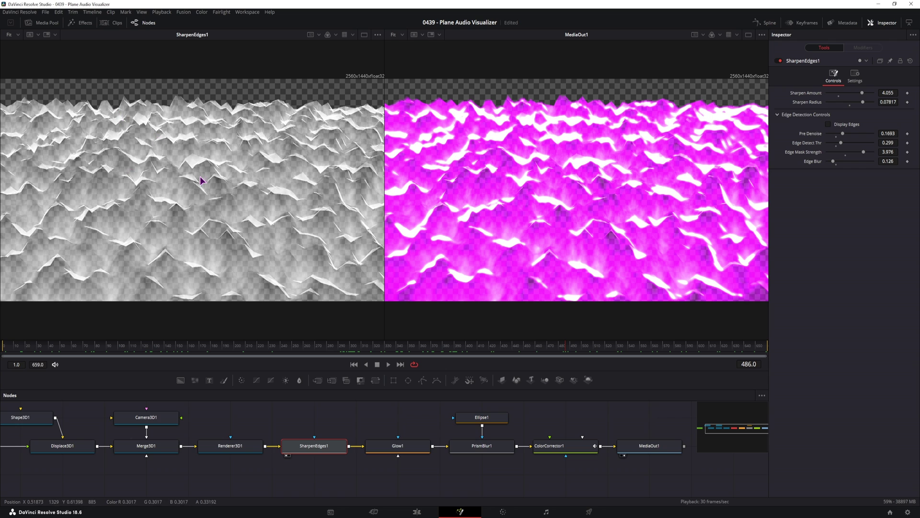
pyautogui.click(568, 449)
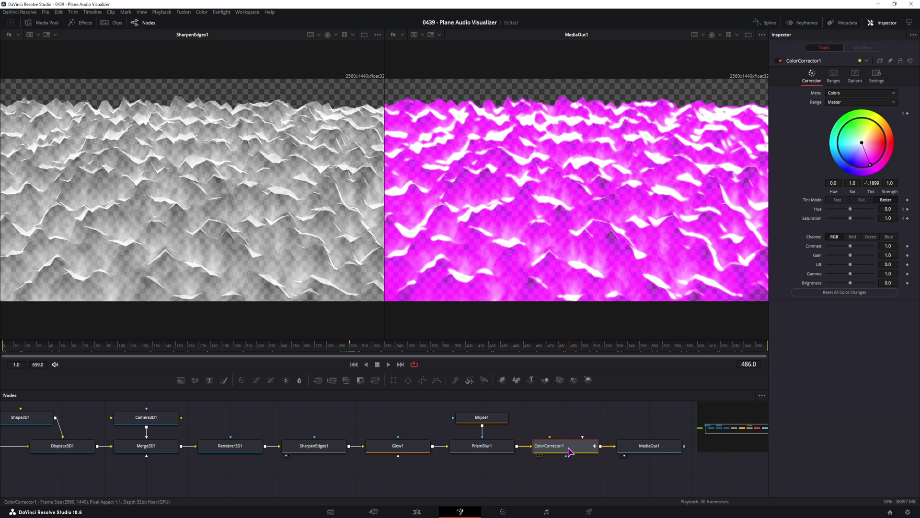
pyautogui.hotkey('ctrl', 'c')
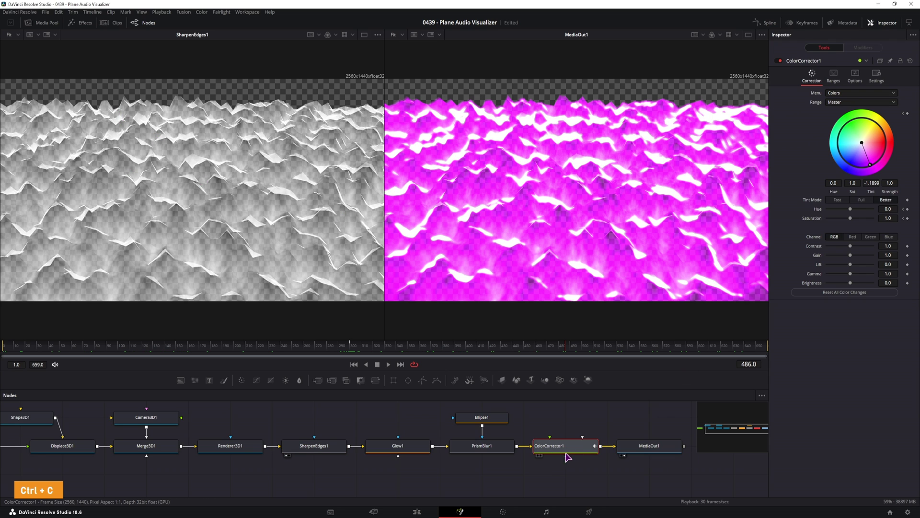
pyautogui.click(308, 485)
pyautogui.rightClick(303, 484)
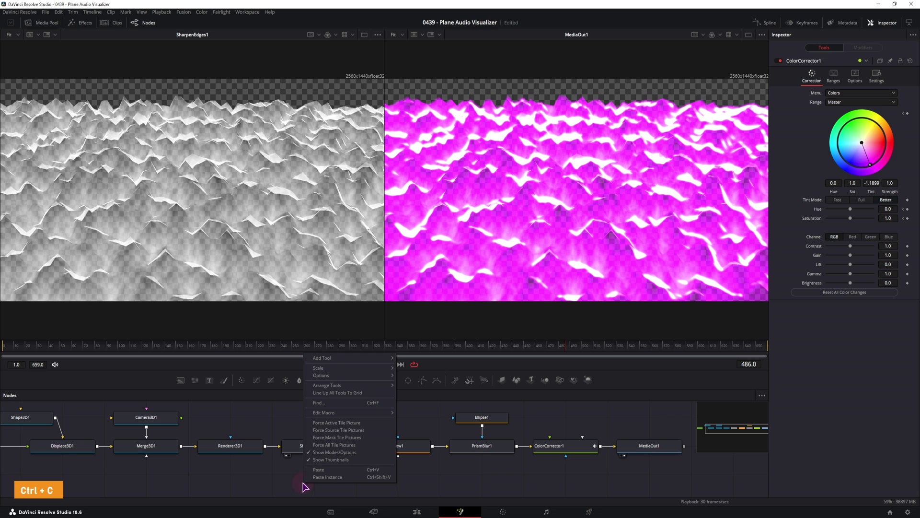
pyautogui.click(350, 477)
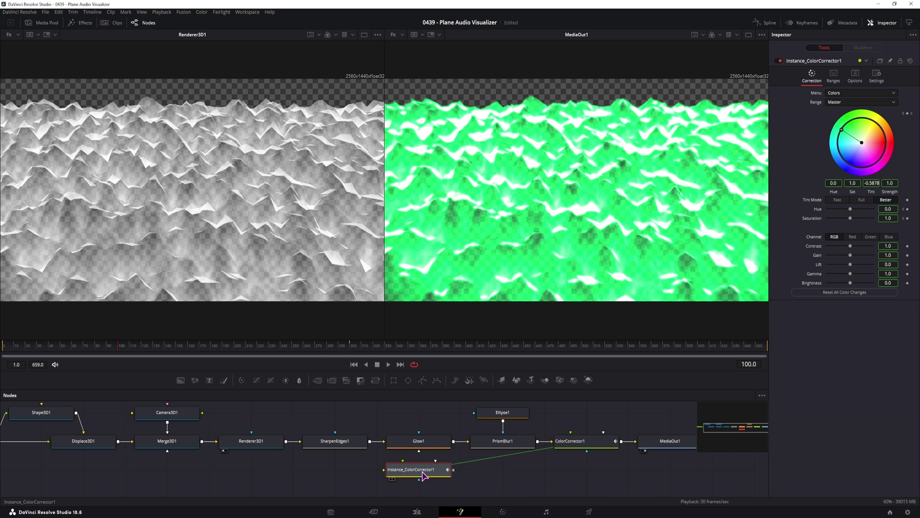
# Feed Renderer3D1 into Instance_ColorCorrector1, and merge ColorCorrector1 as foreground over that instance ahead of MediaOut1.
pyautogui.moveTo(410, 473); pyautogui.dragTo(345, 477)
pyautogui.moveTo(286, 441); pyautogui.dragTo(313, 469)
pyautogui.click(336, 472)
pyautogui.press('1')
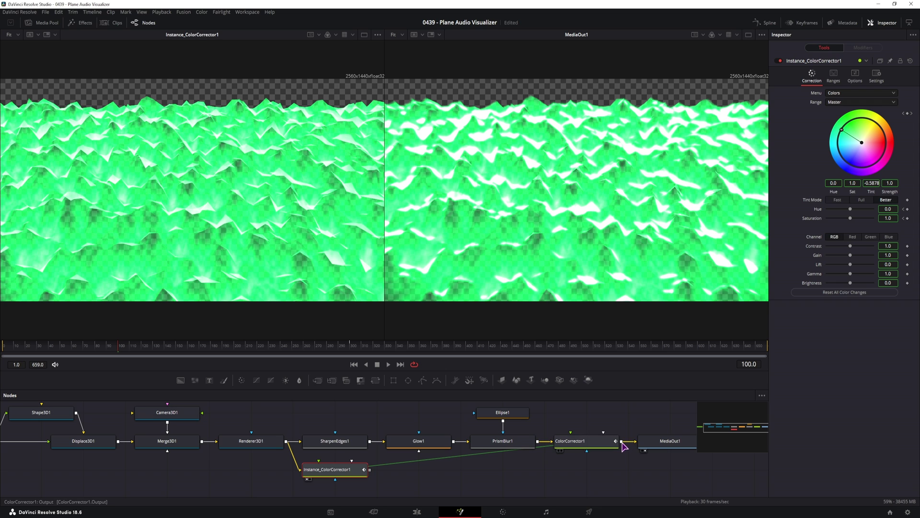
pyautogui.moveTo(621, 441); pyautogui.dragTo(371, 472)
pyautogui.moveTo(621, 469); pyautogui.dragTo(665, 471)
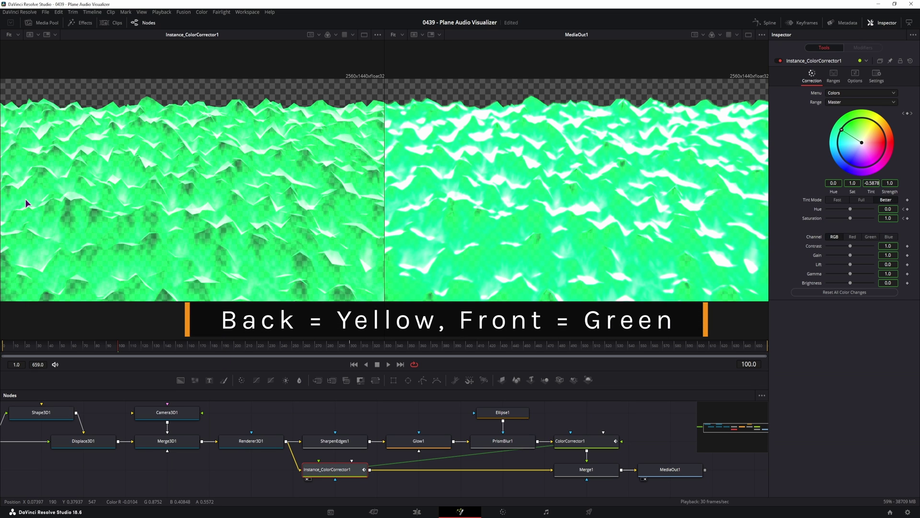
# Set Glow1's Glow to 0.89 while viewing ColorCorrector1 in the second viewer, and check the waves along the timeline.
pyautogui.click(585, 441)
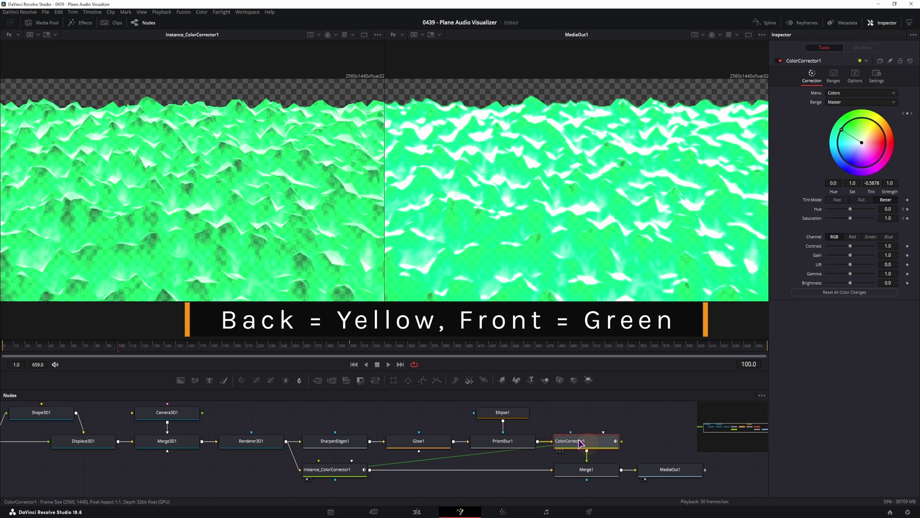
pyautogui.moveTo(583, 441); pyautogui.dragTo(547, 285)
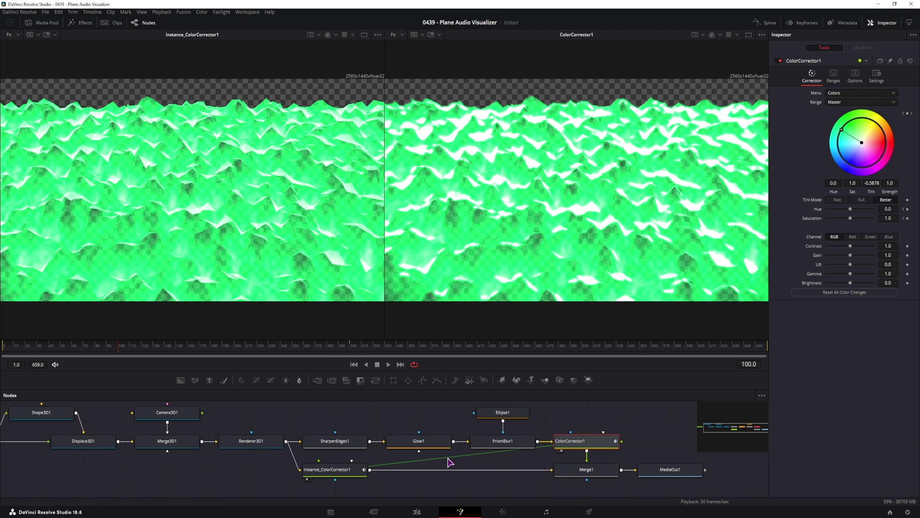
pyautogui.click(415, 441)
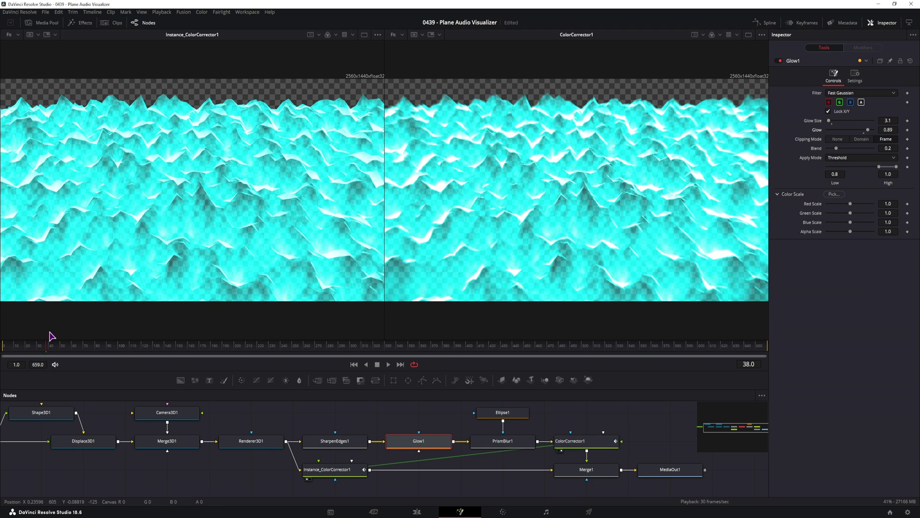
pyautogui.moveTo(72, 344); pyautogui.dragTo(195, 343)
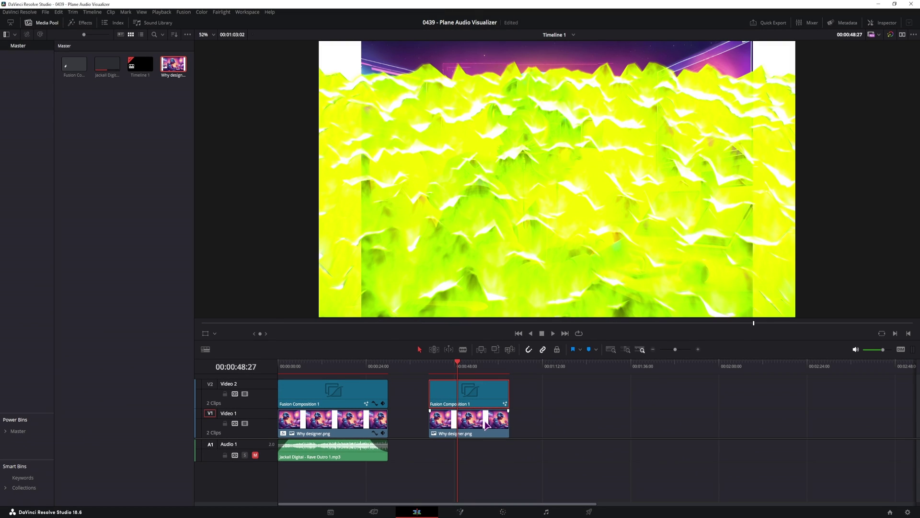
# On the Edit page, set the zoom of the second Why designer.png clip to 1.320.
pyautogui.click(486, 425)
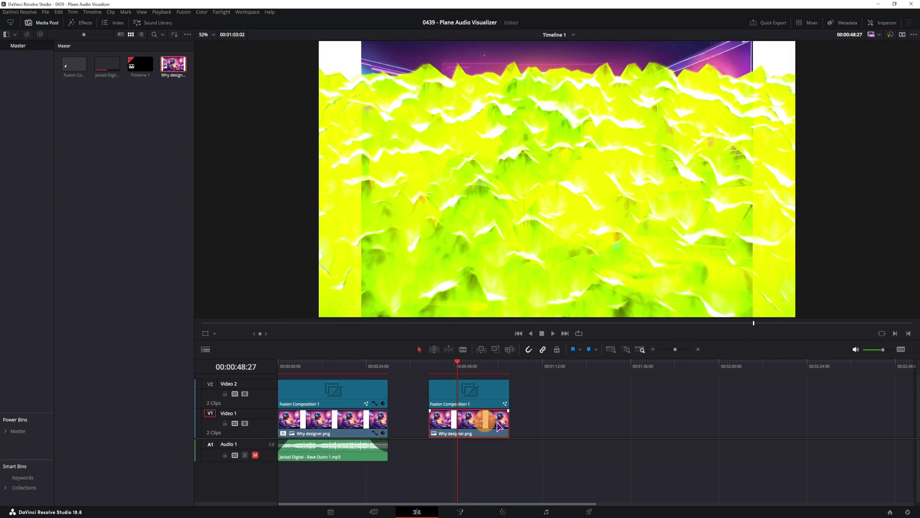
pyautogui.click(884, 23)
pyautogui.moveTo(834, 76); pyautogui.dragTo(850, 75)
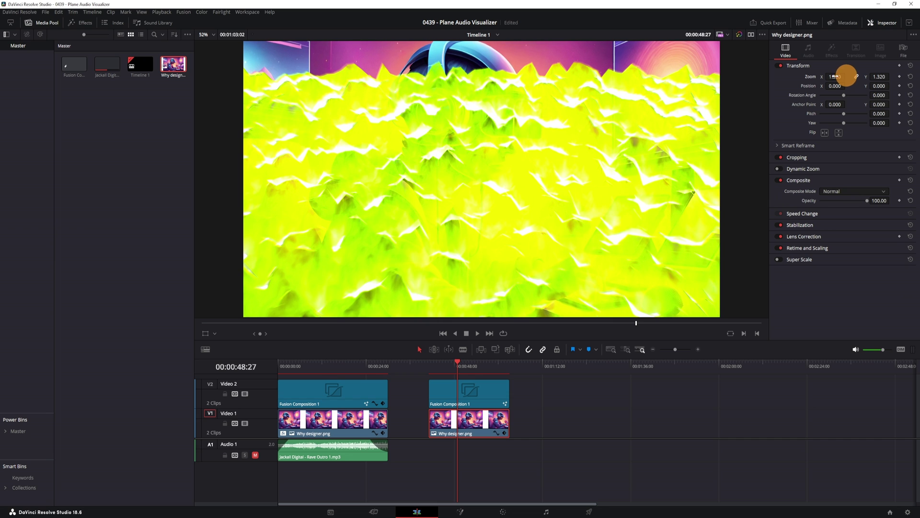
pyautogui.click(547, 412)
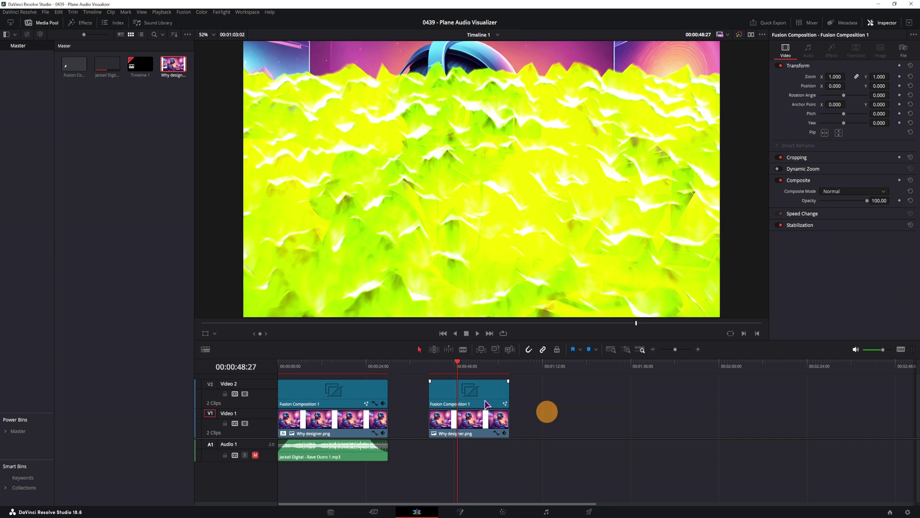
# Set the second Fusion Composition 1 clip's composite mode to Add, lower its opacity, and preview the blend.
pyautogui.click(468, 364)
pyautogui.click(473, 392)
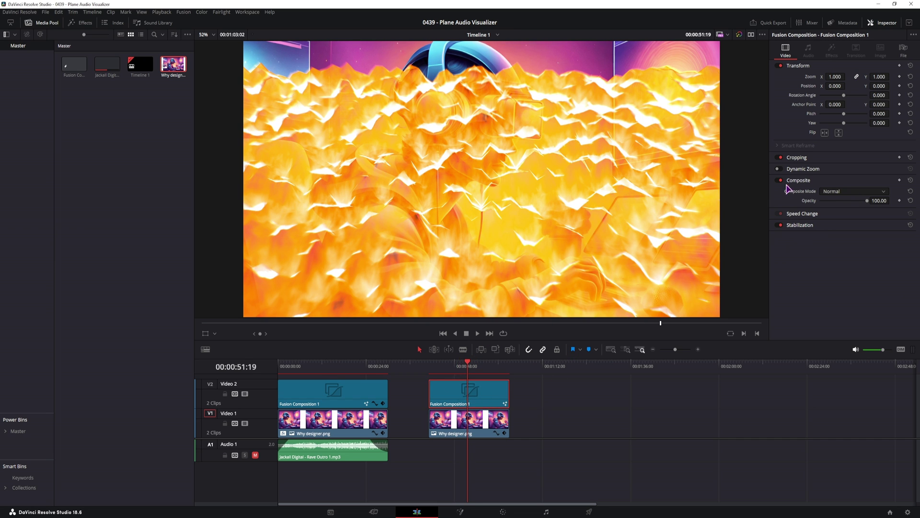
pyautogui.click(834, 192)
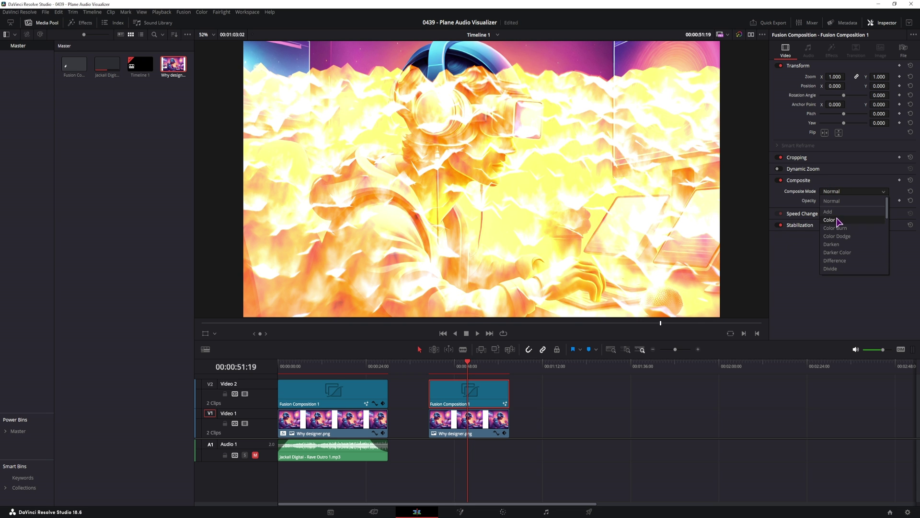
pyautogui.scroll(-3, 848, 268)
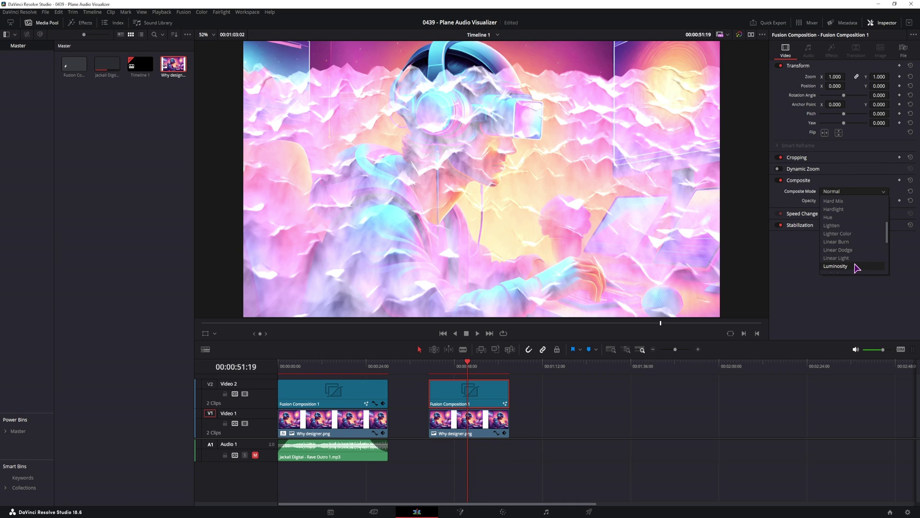
pyautogui.moveTo(471, 367); pyautogui.dragTo(475, 367)
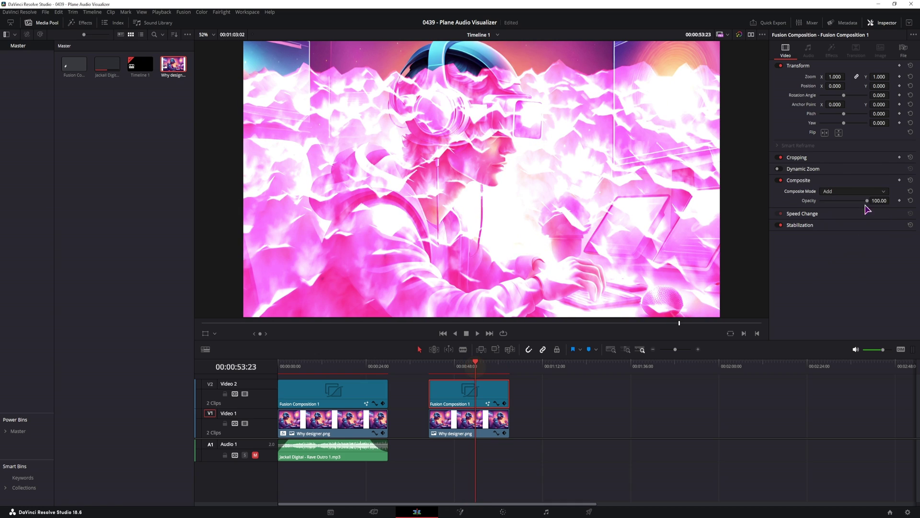
pyautogui.moveTo(867, 201); pyautogui.dragTo(848, 201)
pyautogui.moveTo(475, 371); pyautogui.dragTo(453, 372)
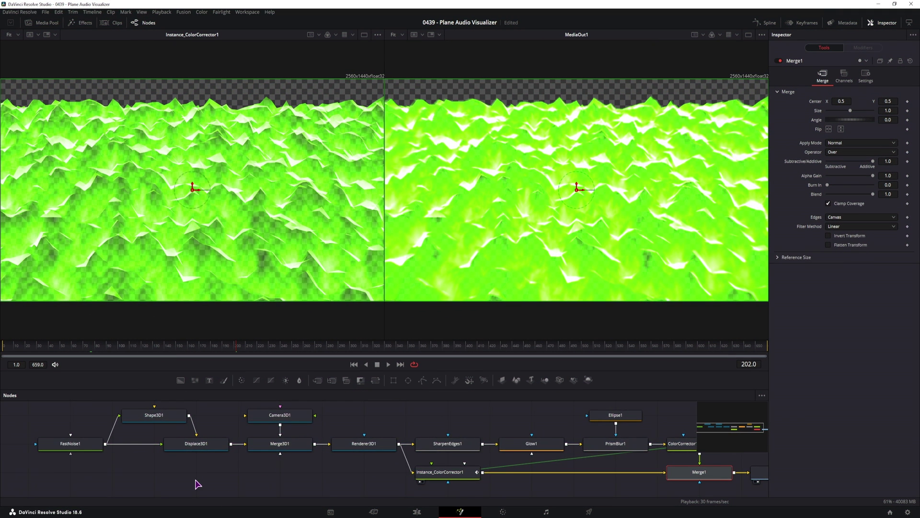
# Back in the Fusion composition, set FastNoise1's Detail to 1.1.
pyautogui.moveTo(199, 487); pyautogui.dragTo(233, 483)
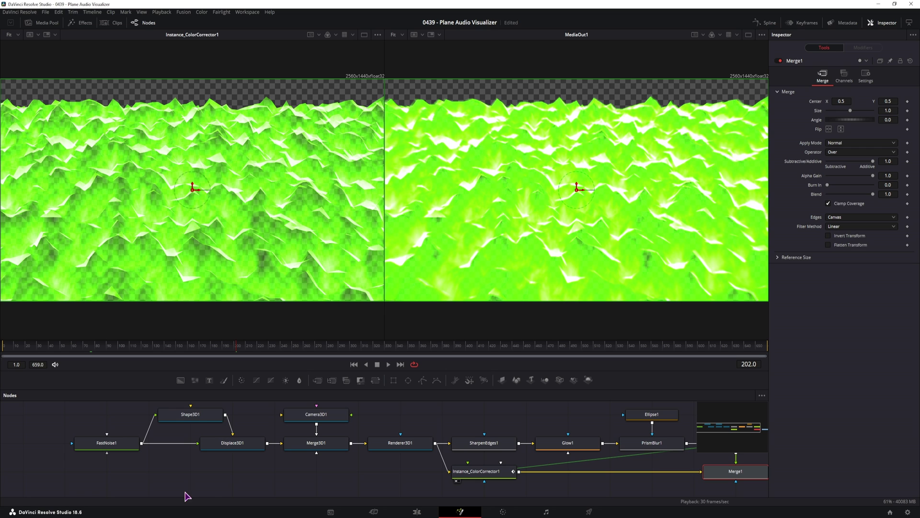
pyautogui.click(118, 447)
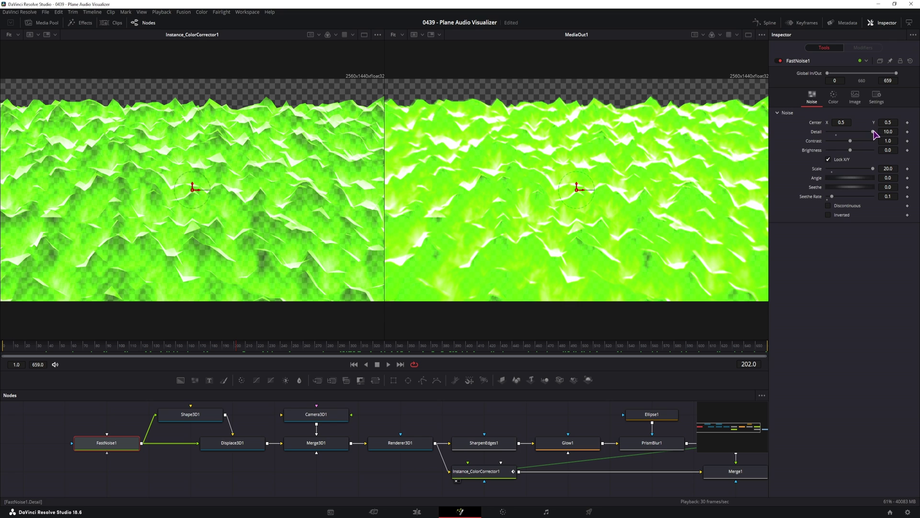
pyautogui.moveTo(874, 134); pyautogui.dragTo(832, 135)
# Modify FastNoise1's Detail with the Audio (WAV) modifier and load Rave Outro.wav as its wave file.
pyautogui.rightClick(813, 133)
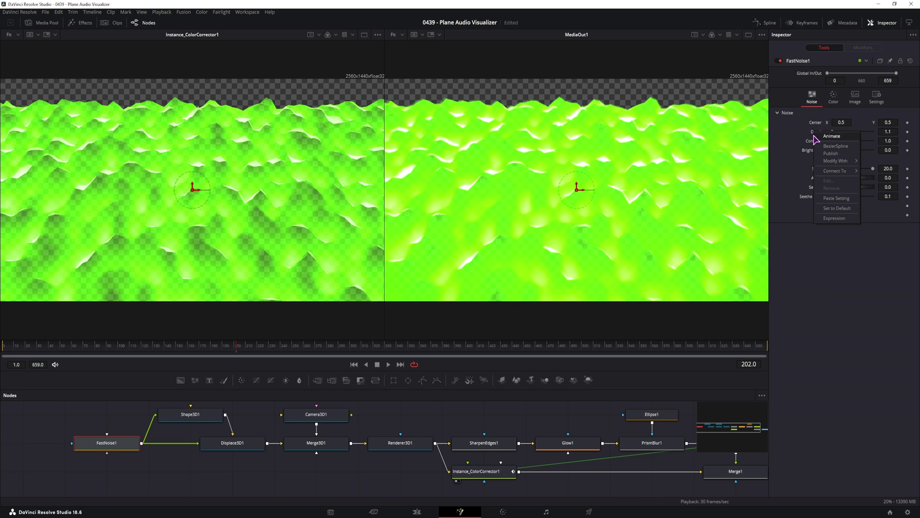
pyautogui.moveTo(834, 163)
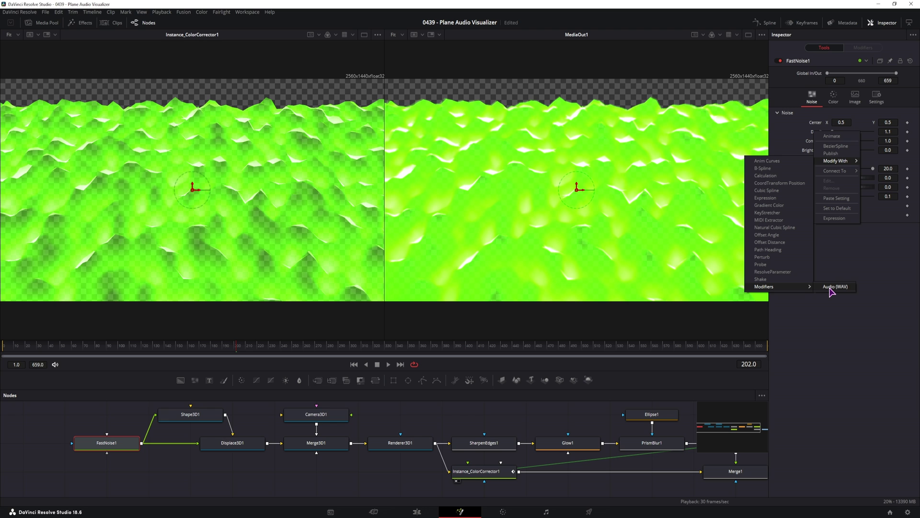
pyautogui.click(829, 288)
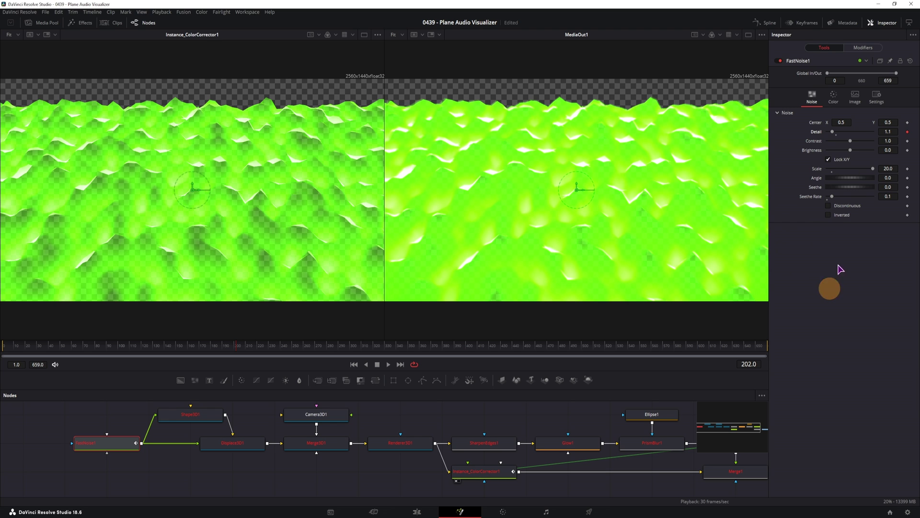
pyautogui.click(863, 48)
pyautogui.click(846, 111)
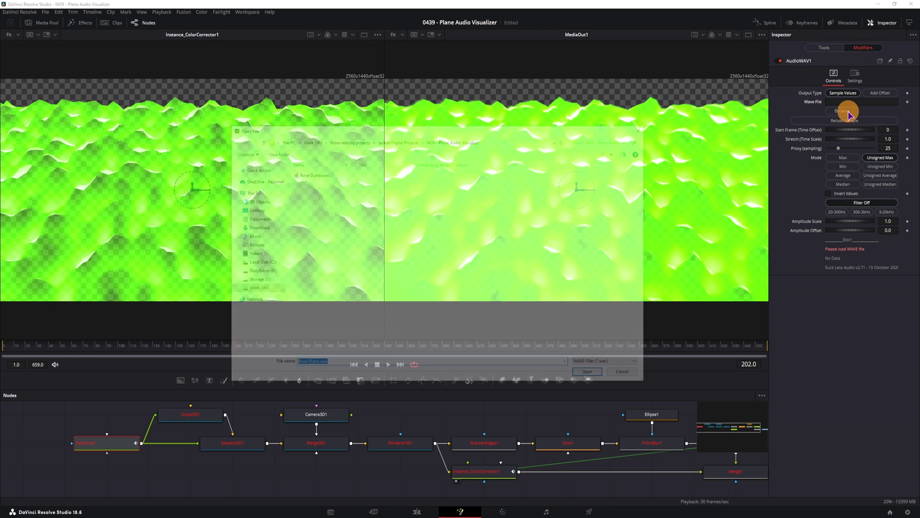
pyautogui.click(303, 176)
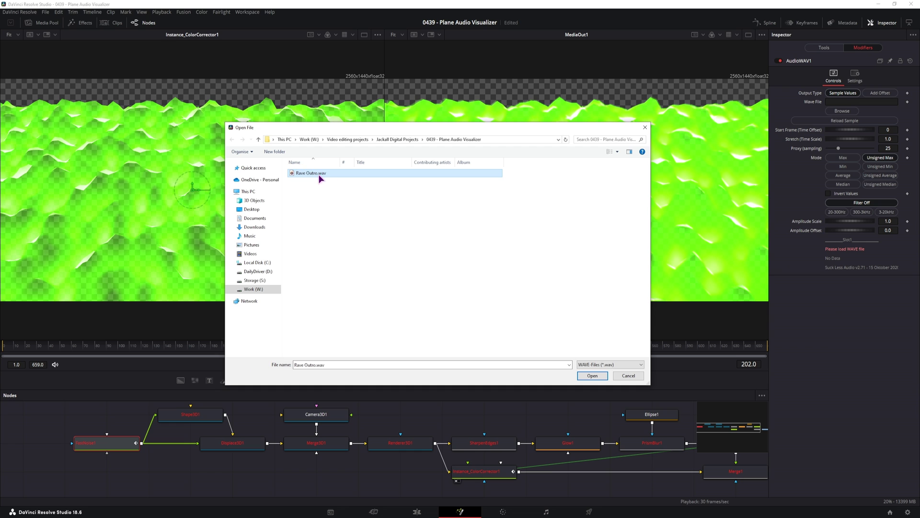
pyautogui.click(592, 376)
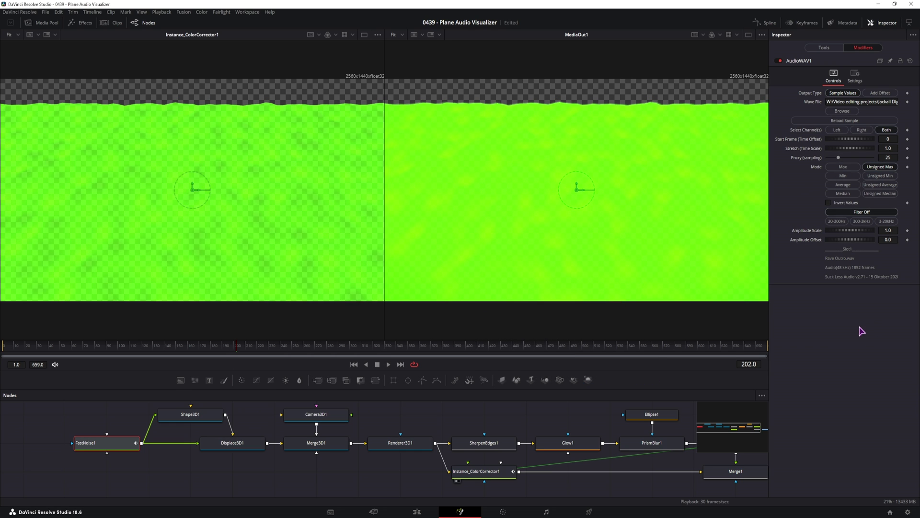
# Set the AudioWAV1 modifier's Amplitude Scale to 2.0 and return to FastNoise1's noise settings.
pyautogui.click(888, 230)
pyautogui.press('Tab')
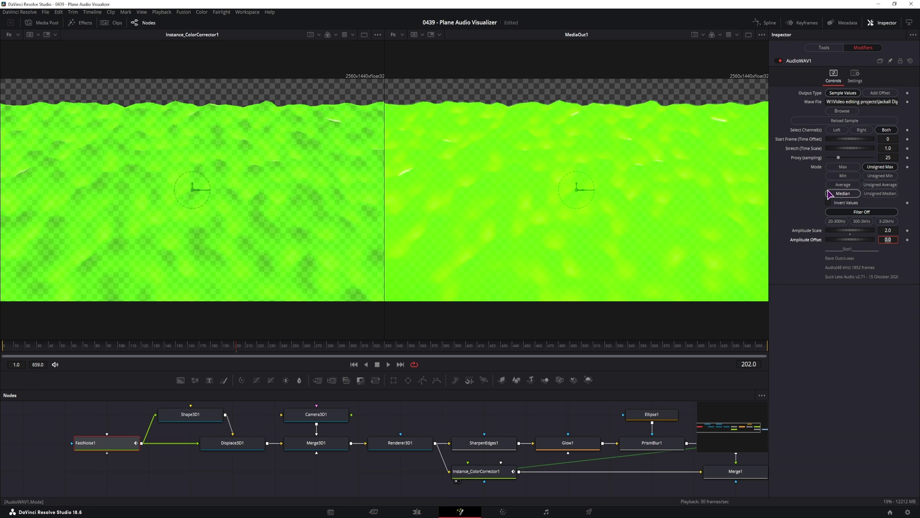
pyautogui.click(825, 47)
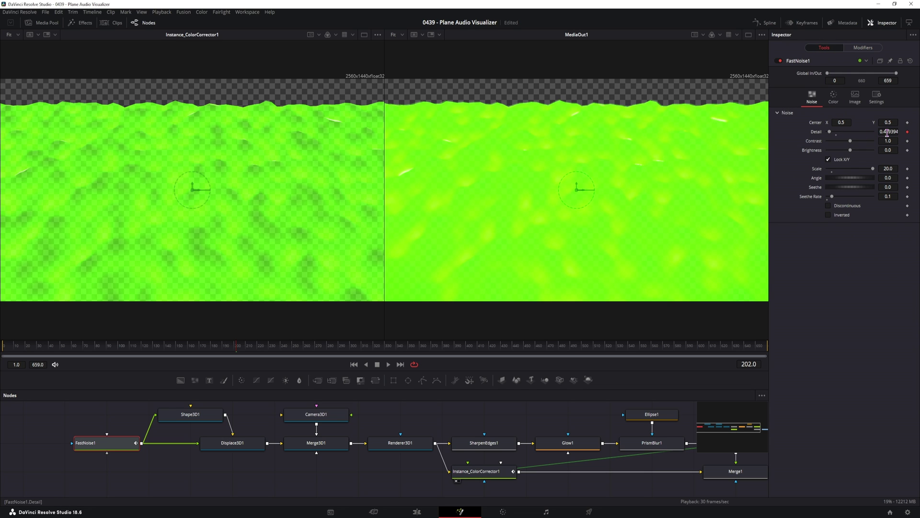
# Scrub through the composition to frame 283 to review the audio-driven noise on the plane.
pyautogui.moveTo(17, 350); pyautogui.dragTo(352, 353)
pyautogui.click(336, 345)
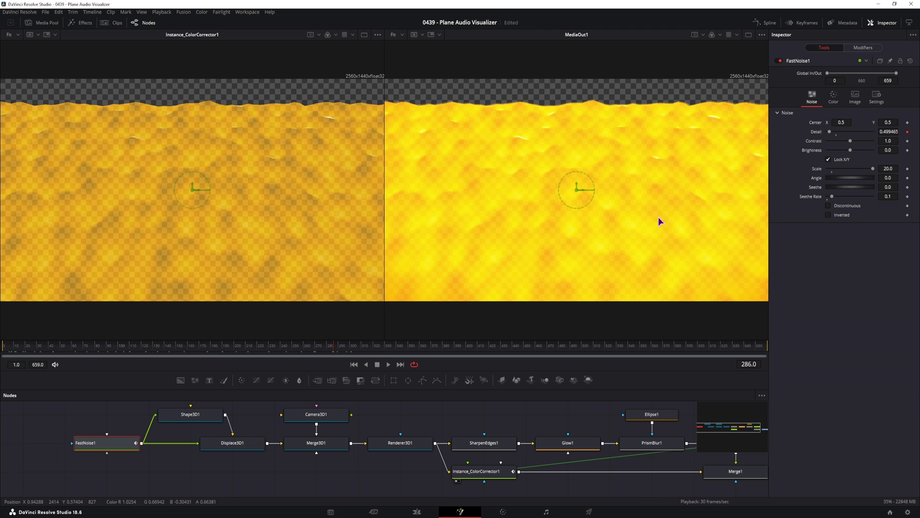
pyautogui.click(341, 351)
pyautogui.click(329, 348)
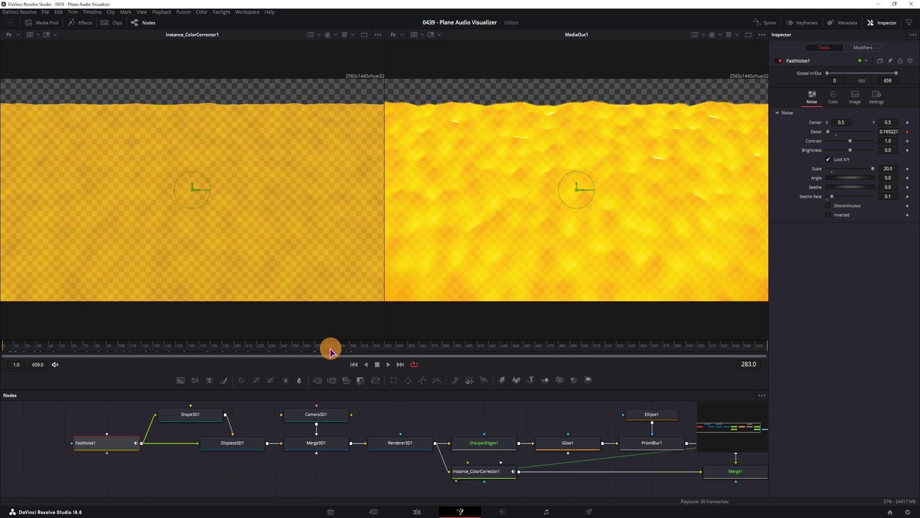
# Increase Displace3D1's Scale to make the plane's displacement stronger.
pyautogui.click(117, 442)
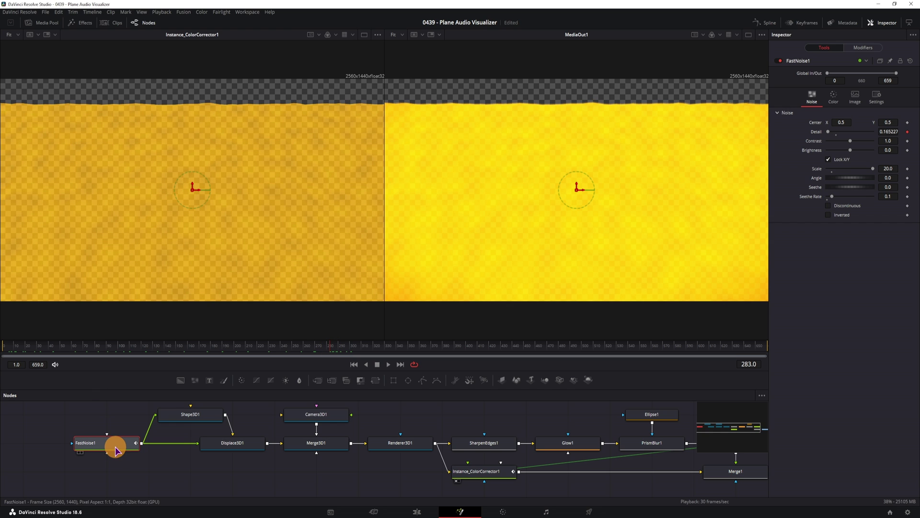
pyautogui.click(245, 443)
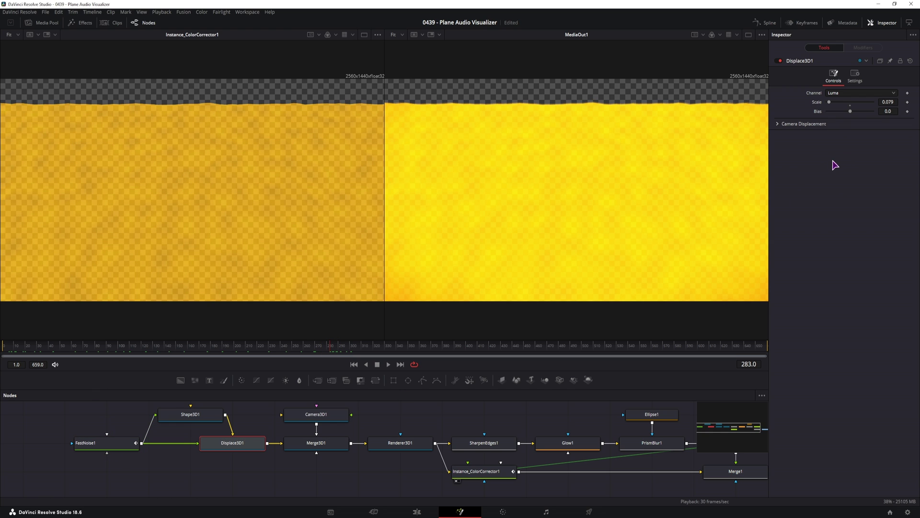
pyautogui.click(851, 104)
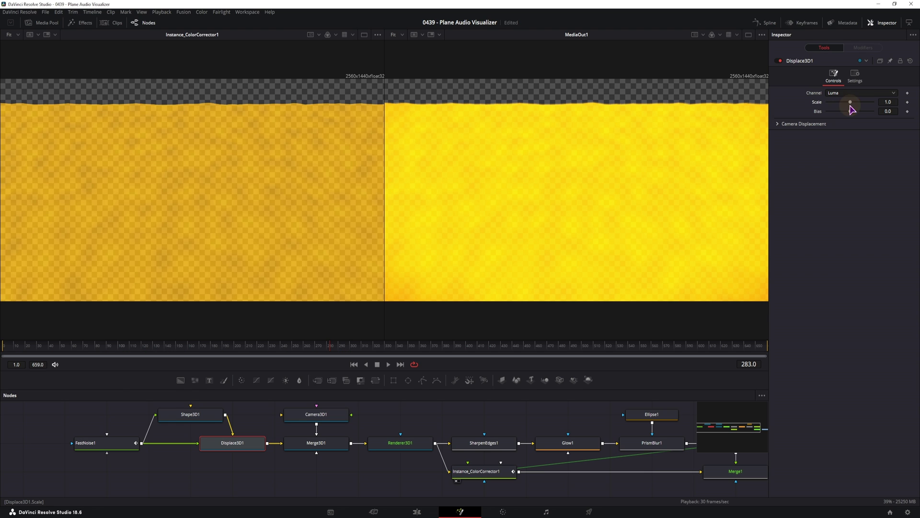
pyautogui.moveTo(850, 112); pyautogui.dragTo(842, 115)
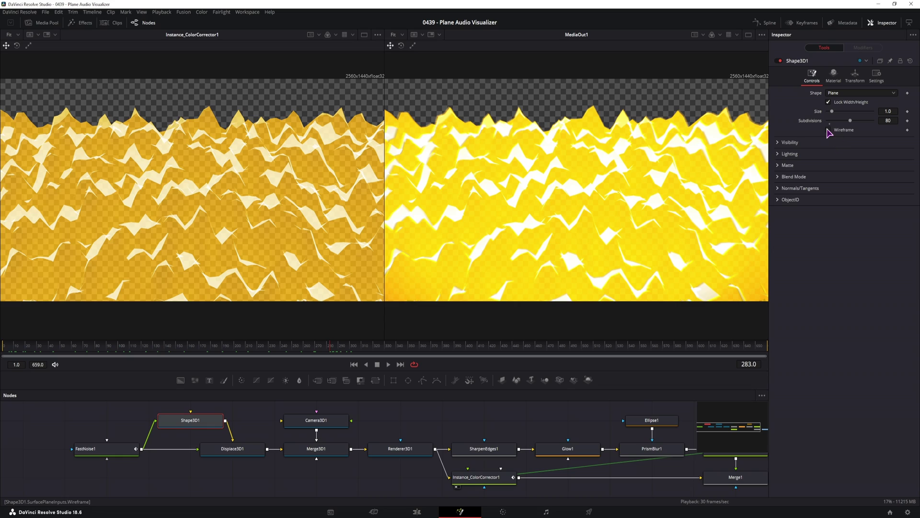
# Turn on Shape3D1's wireframe and preview several frames from the start to about frame 97.
pyautogui.click(828, 129)
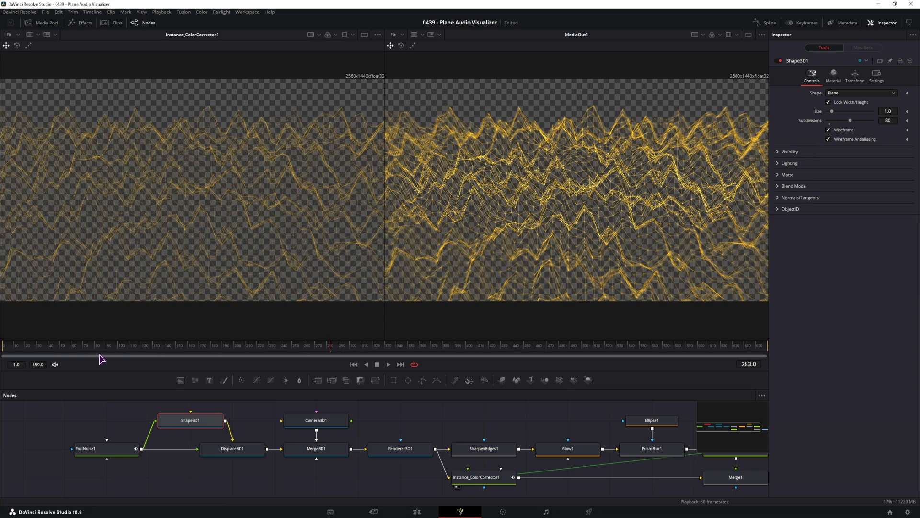
pyautogui.click(2, 348)
pyautogui.press('space')
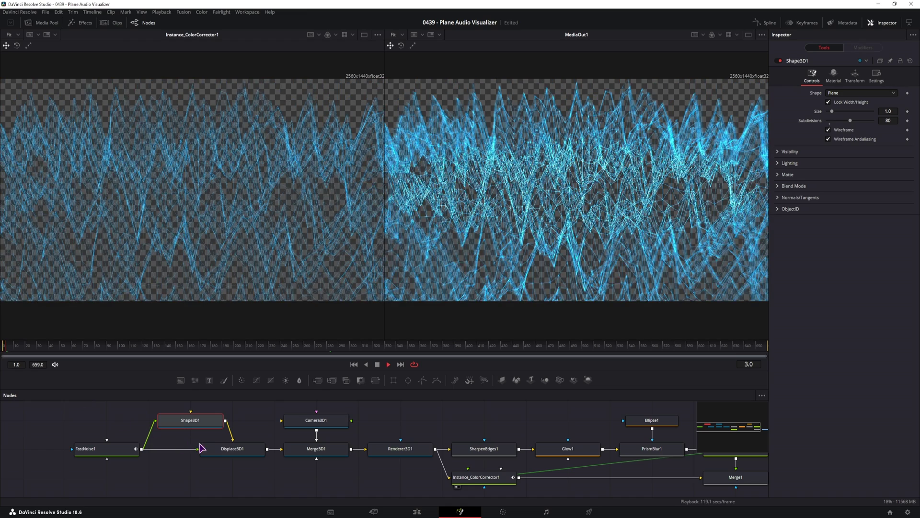
pyautogui.click(37, 342)
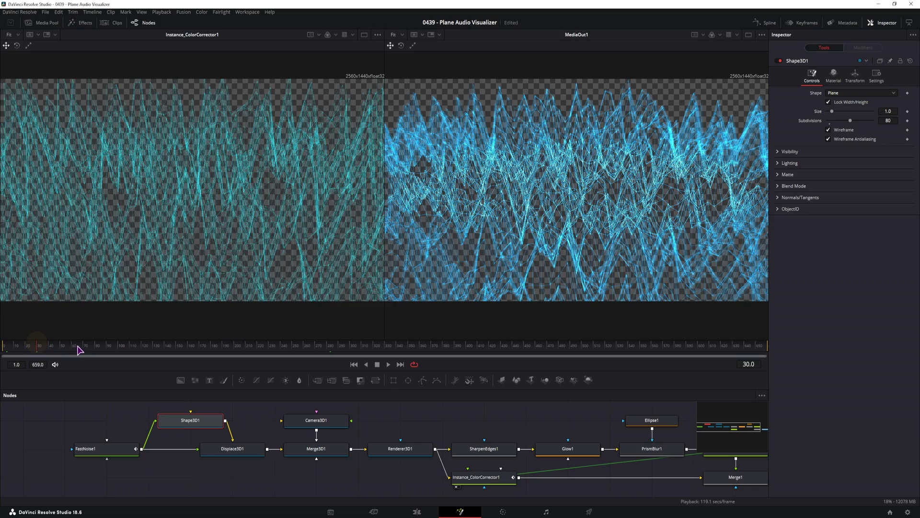
pyautogui.click(78, 345)
pyautogui.click(102, 345)
pyautogui.moveTo(101, 346); pyautogui.dragTo(115, 343)
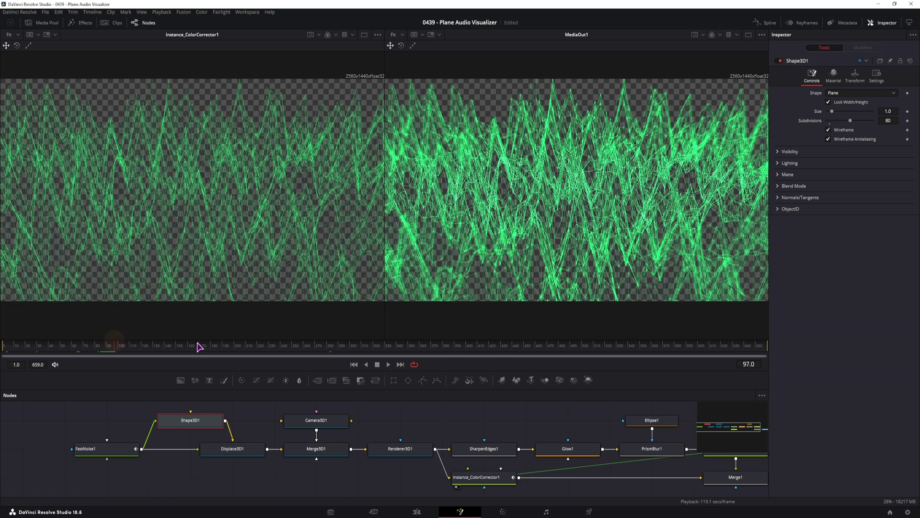
# Set the Amplitude Scale of FastNoise1's AudioWAV1 modifier to 0.5, using frame 236 for comparison.
pyautogui.click(107, 448)
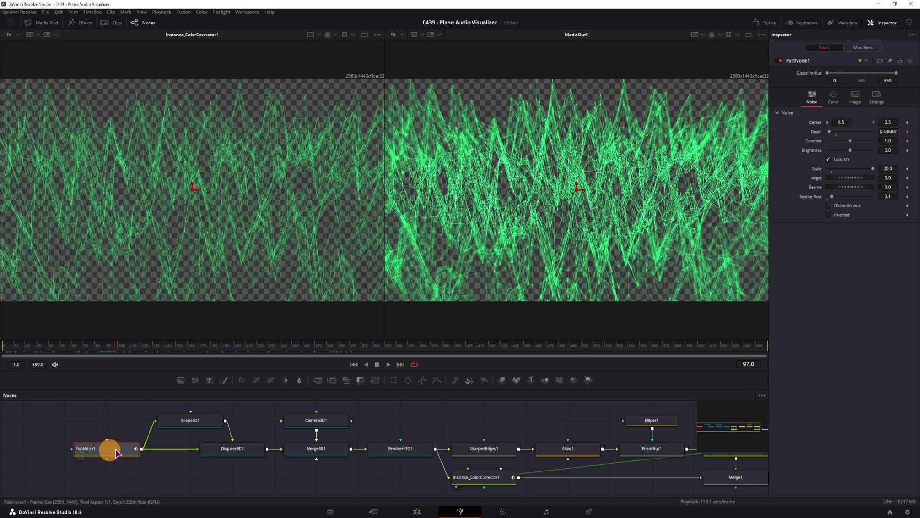
pyautogui.click(859, 49)
pyautogui.click(892, 229)
pyautogui.click(276, 346)
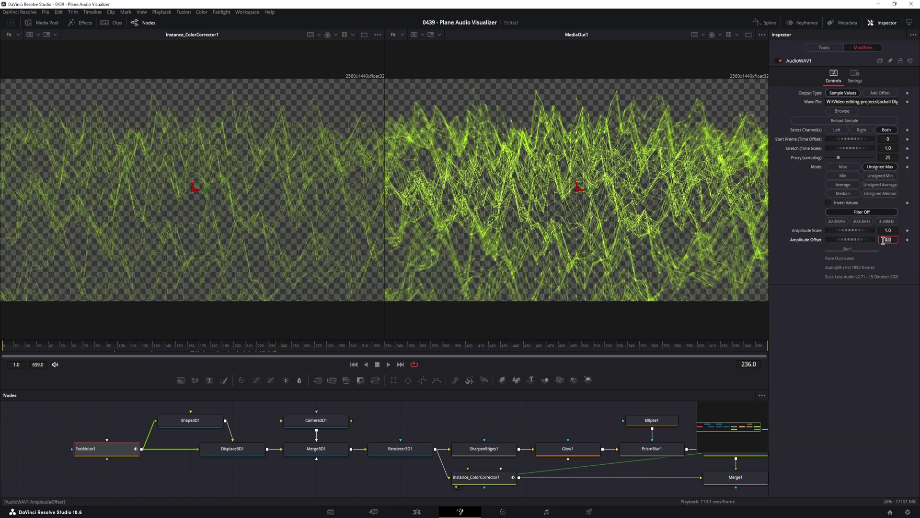
pyautogui.click(895, 231)
pyautogui.press('Tab')
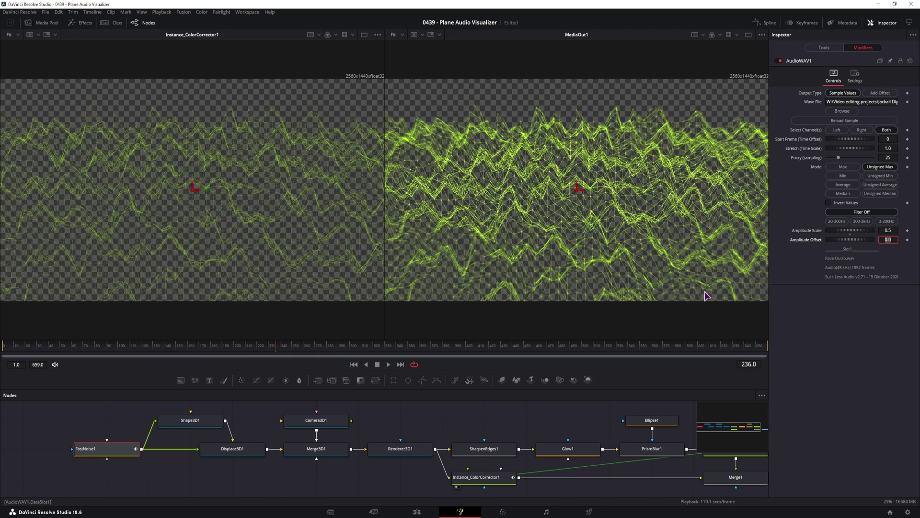
# Scrub through later frames and play the composition from the start to check the reduced audio reaction.
pyautogui.moveTo(298, 353); pyautogui.dragTo(365, 345)
pyautogui.click(5, 346)
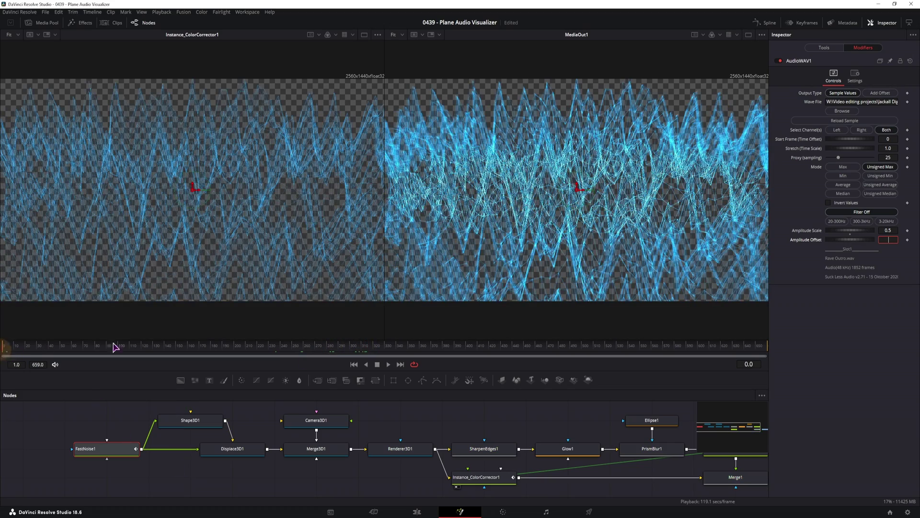
pyautogui.click(222, 487)
pyautogui.press('space')
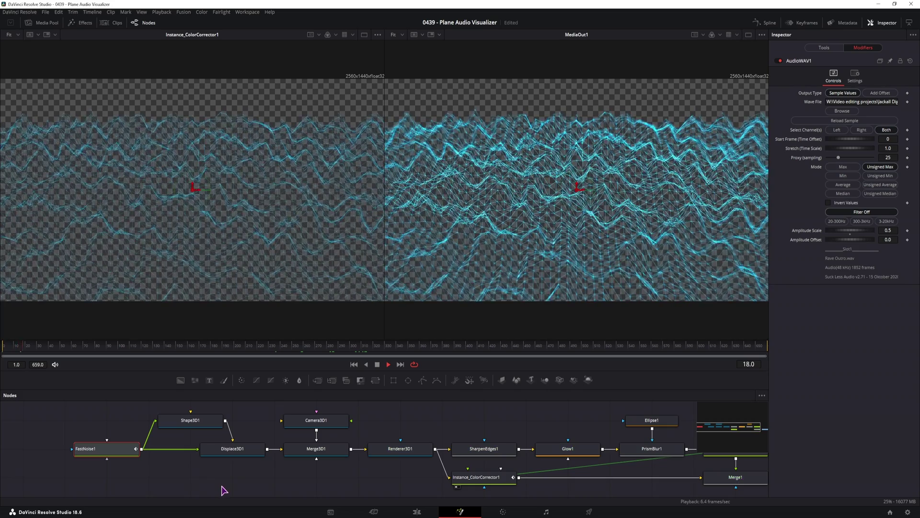
pyautogui.press('space')
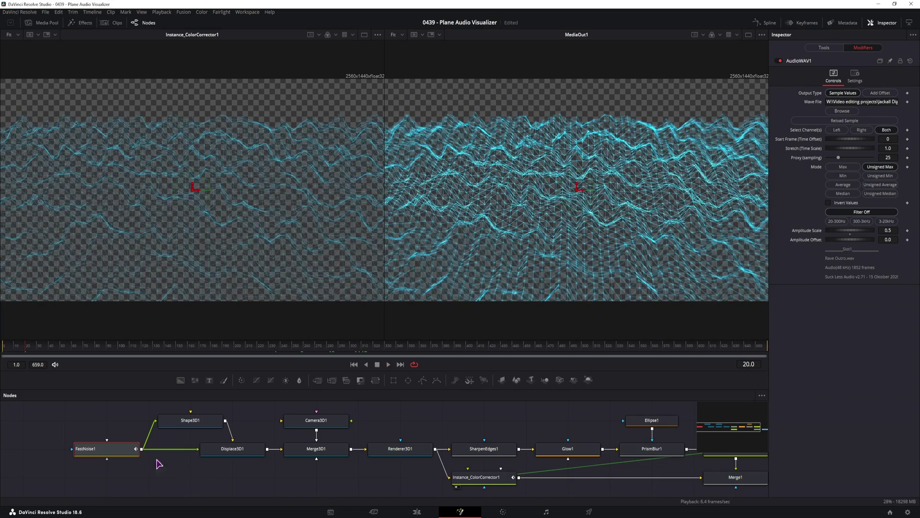
# Keyframe FastNoise1's Angle from 0.0 at frame 0 to 60.0 at frame 300 and scrub through the rotation.
pyautogui.click(823, 47)
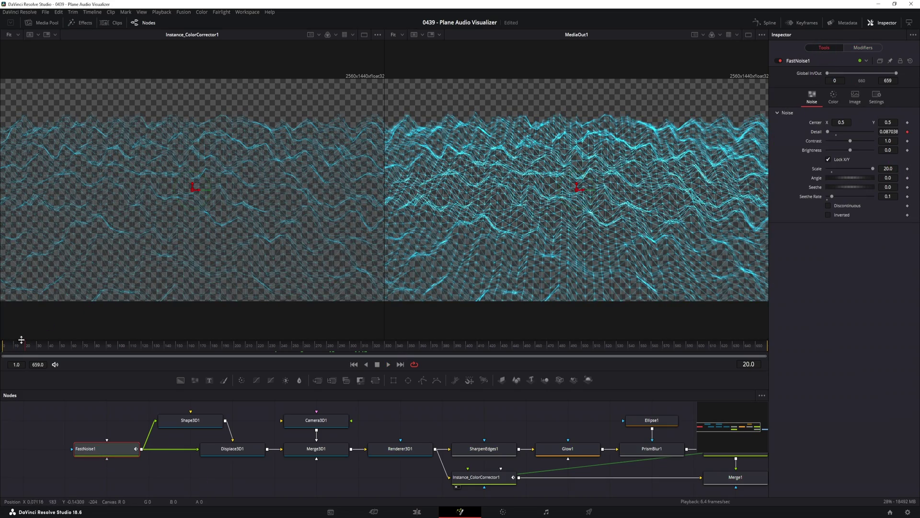
pyautogui.moveTo(21, 347); pyautogui.dragTo(1, 348)
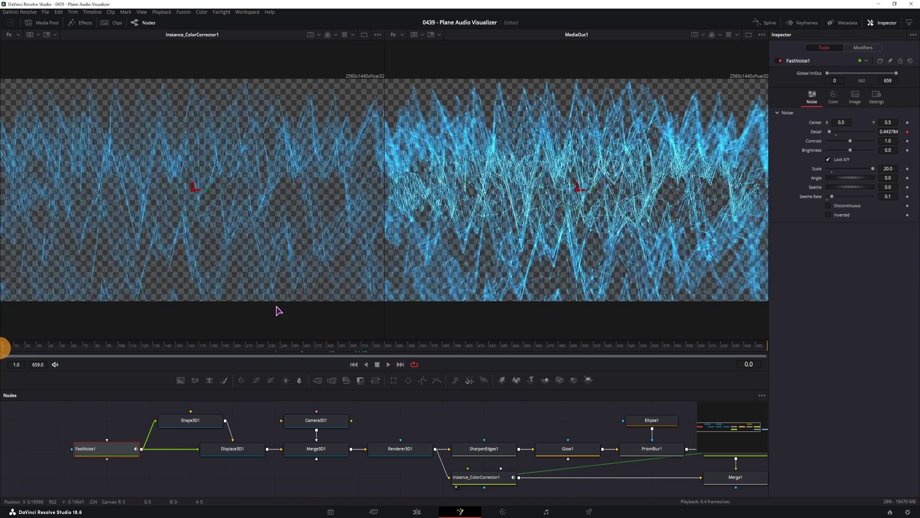
pyautogui.click(908, 178)
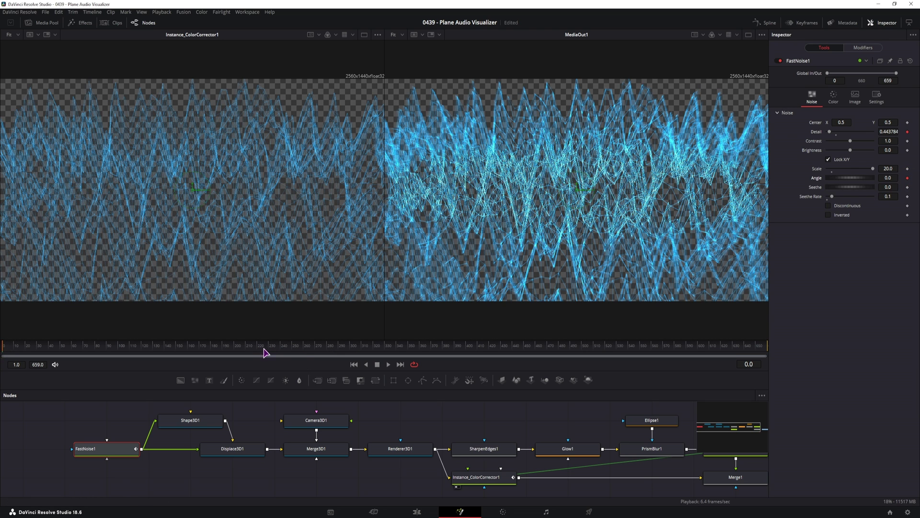
pyautogui.click(353, 349)
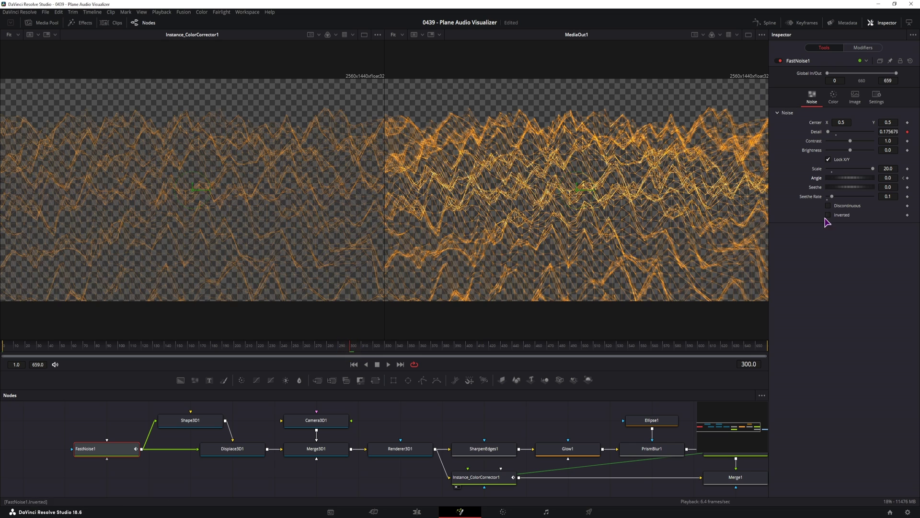
pyautogui.click(894, 177)
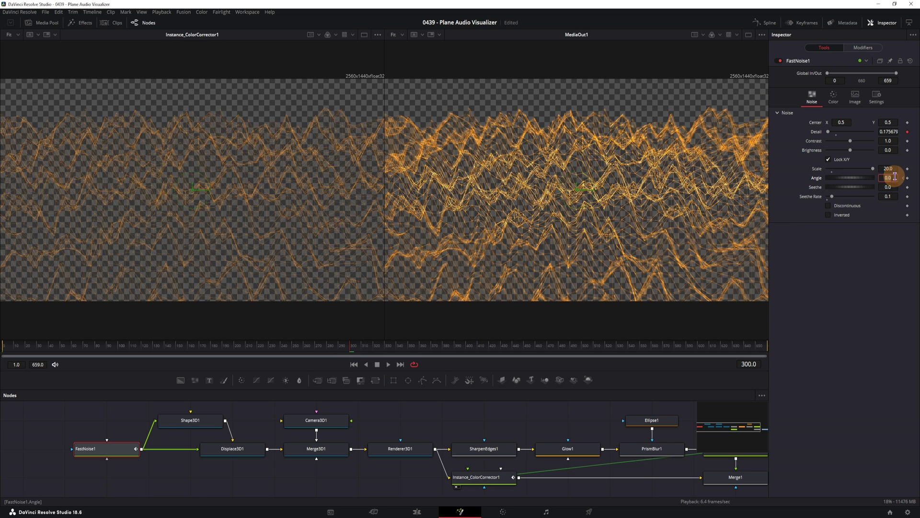
pyautogui.press('Tab')
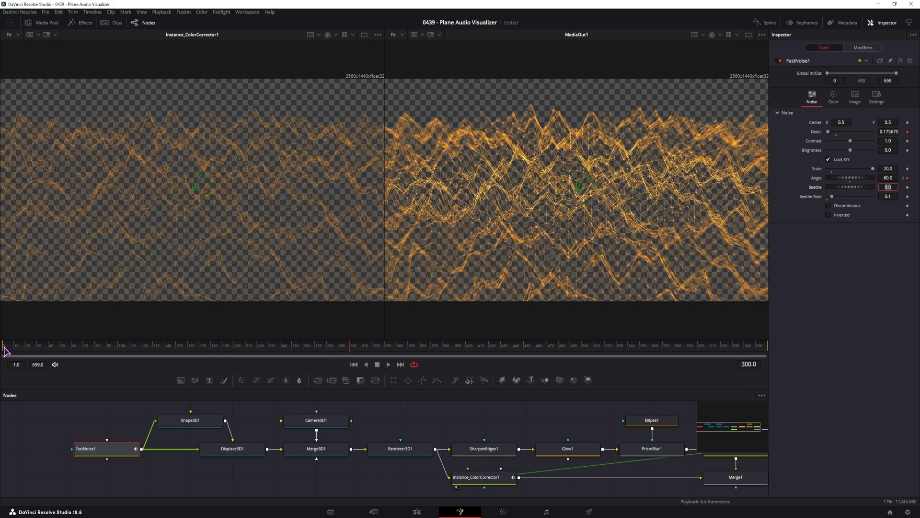
pyautogui.moveTo(5, 351); pyautogui.dragTo(152, 351)
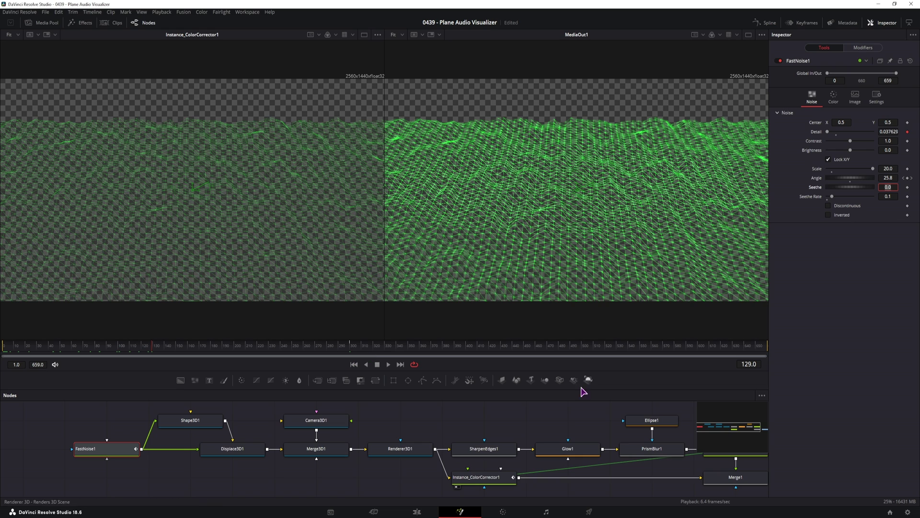
# Show FastNoise1's Angle curve in the Spline editor, extrapolate it linearly past its last keyframe, and check it at frame 473.
pyautogui.click(770, 24)
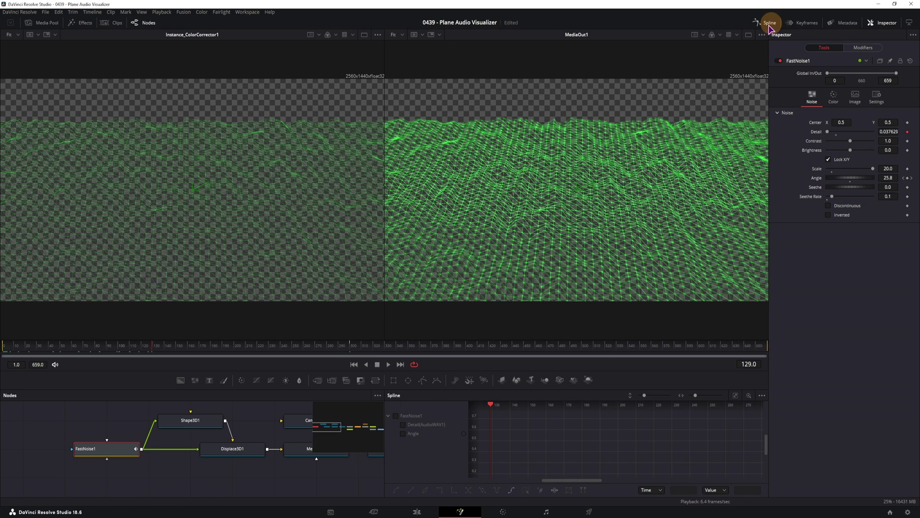
pyautogui.click(403, 434)
pyautogui.click(735, 395)
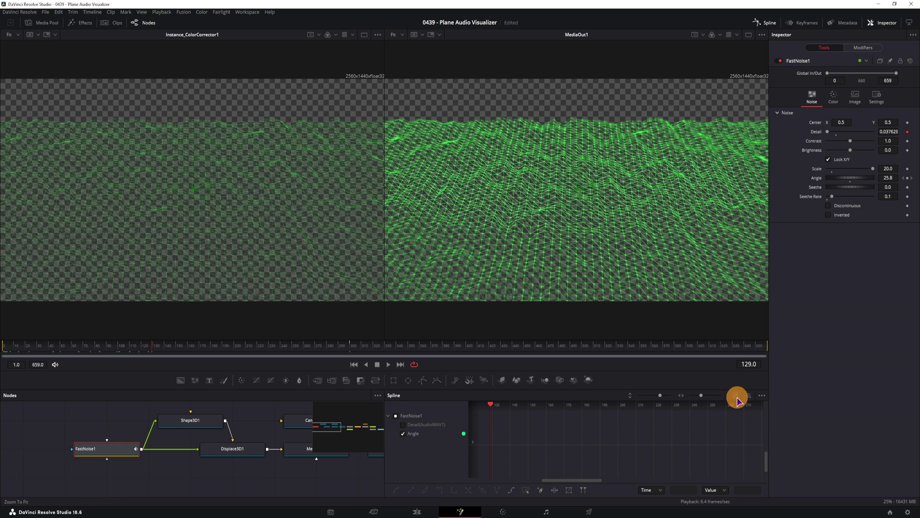
pyautogui.click(525, 492)
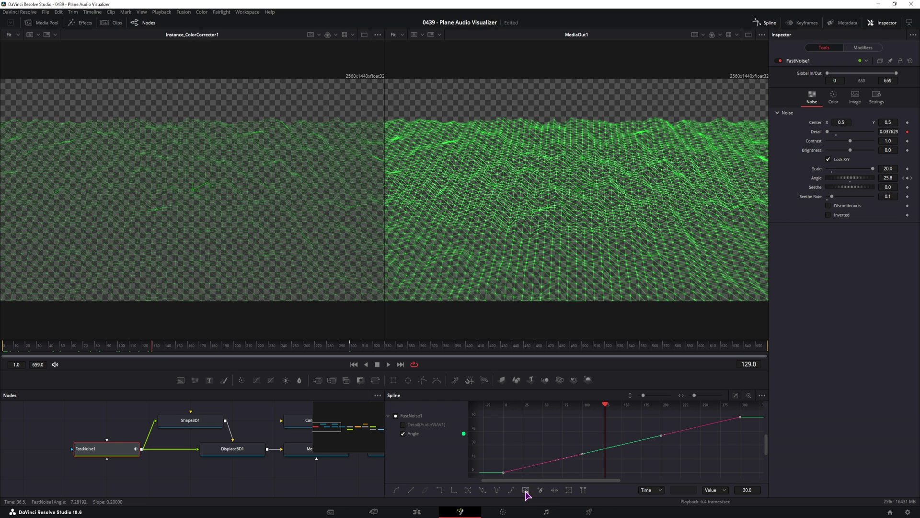
pyautogui.click(512, 491)
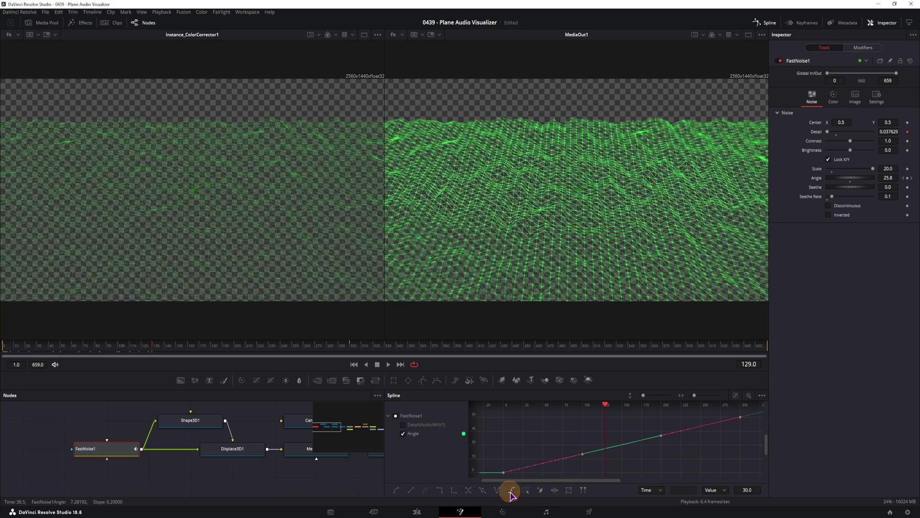
pyautogui.moveTo(343, 347); pyautogui.dragTo(550, 353)
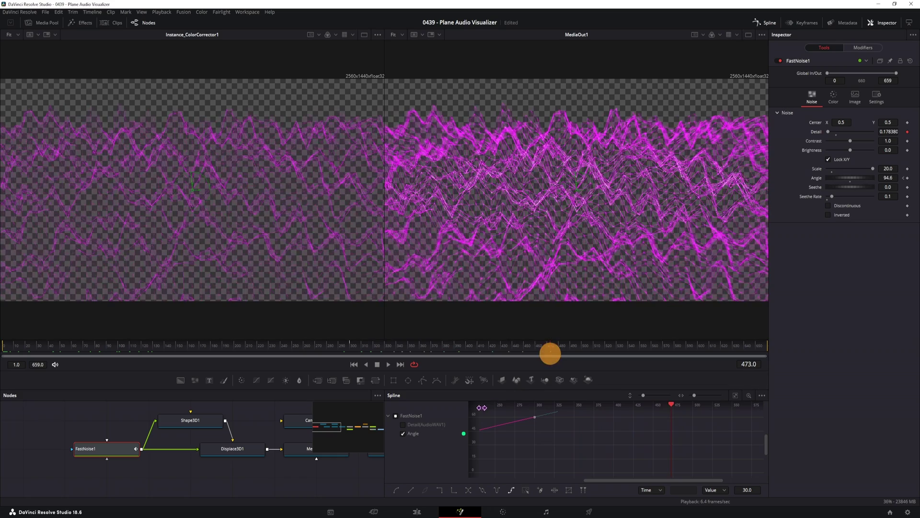
# On the Edit page, extend the second Fusion Composition 1 and Why designer.png clips to about 00:01:26:04 and preview the added part.
pyautogui.click(417, 512)
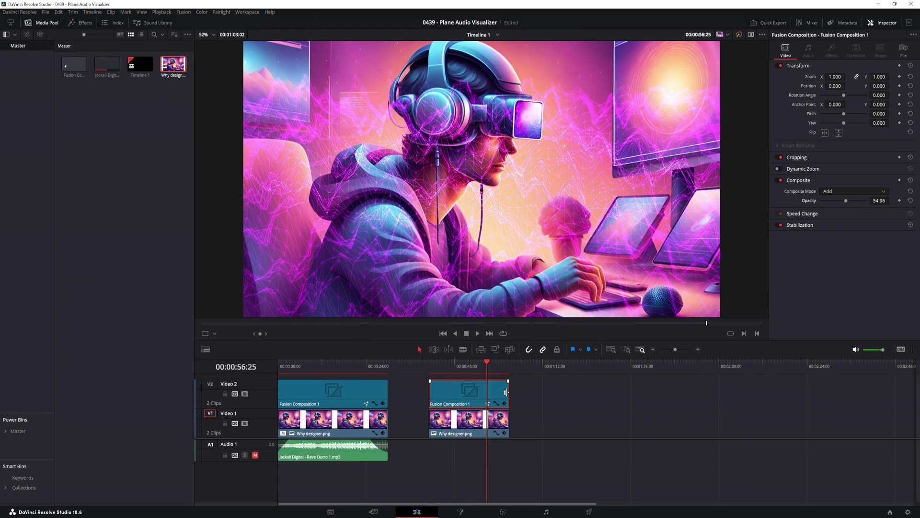
pyautogui.moveTo(506, 392); pyautogui.dragTo(593, 384)
pyautogui.click(501, 426)
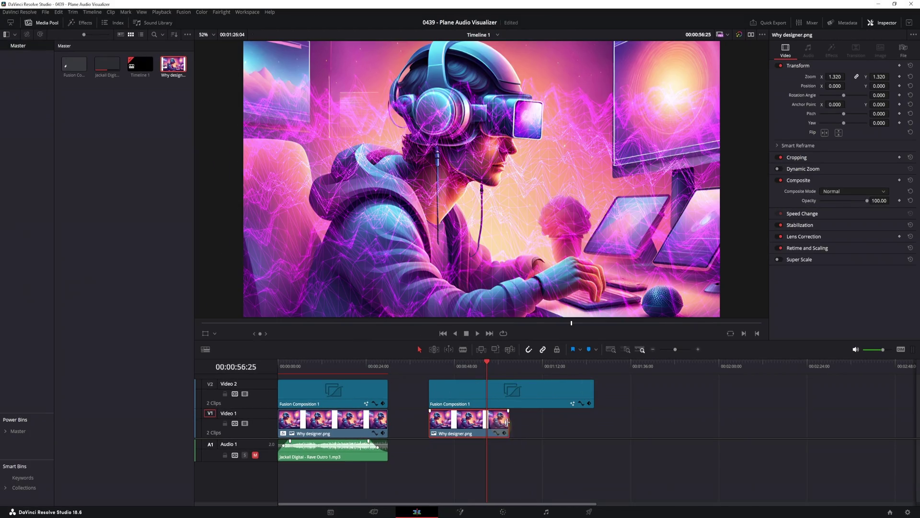
pyautogui.moveTo(507, 422); pyautogui.dragTo(593, 421)
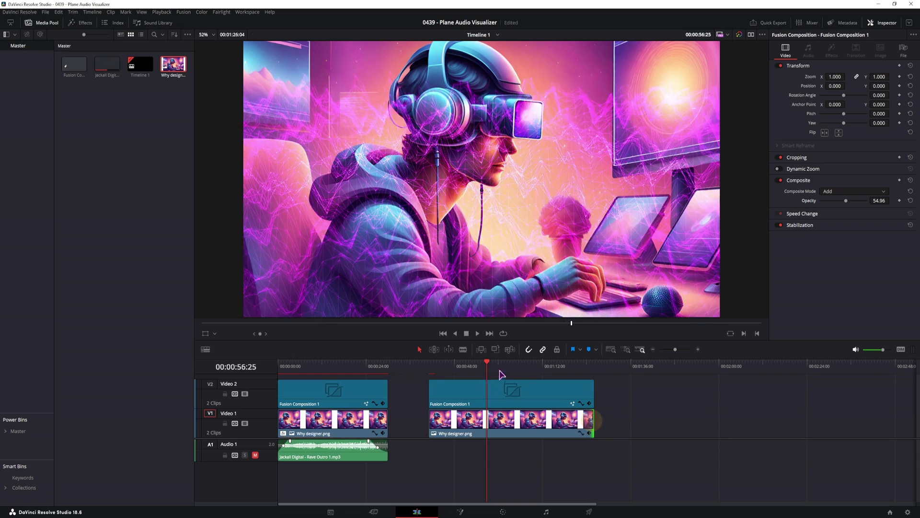
pyautogui.moveTo(503, 368); pyautogui.dragTo(557, 365)
pyautogui.click(657, 401)
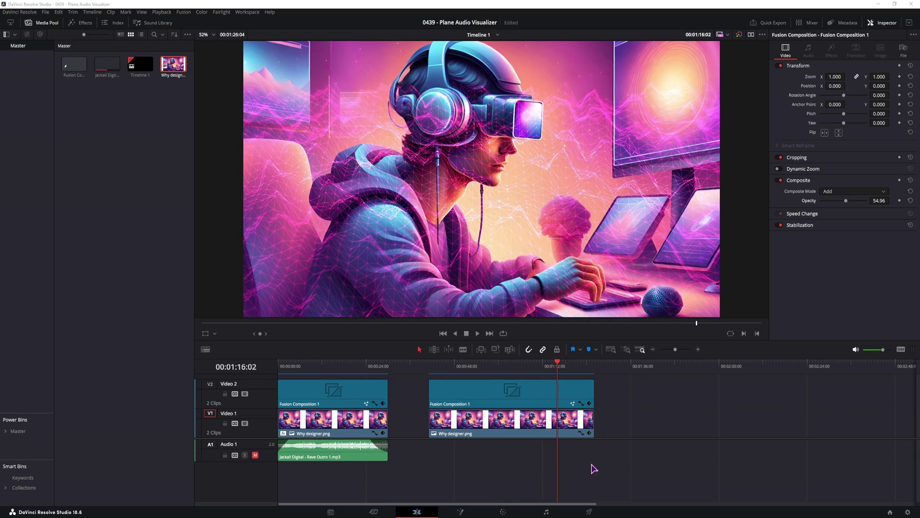
# Turn off Shape3D1's wireframe in the extended clip's Fusion composition and return to the Edit page.
pyautogui.click(554, 396)
pyautogui.click(446, 511)
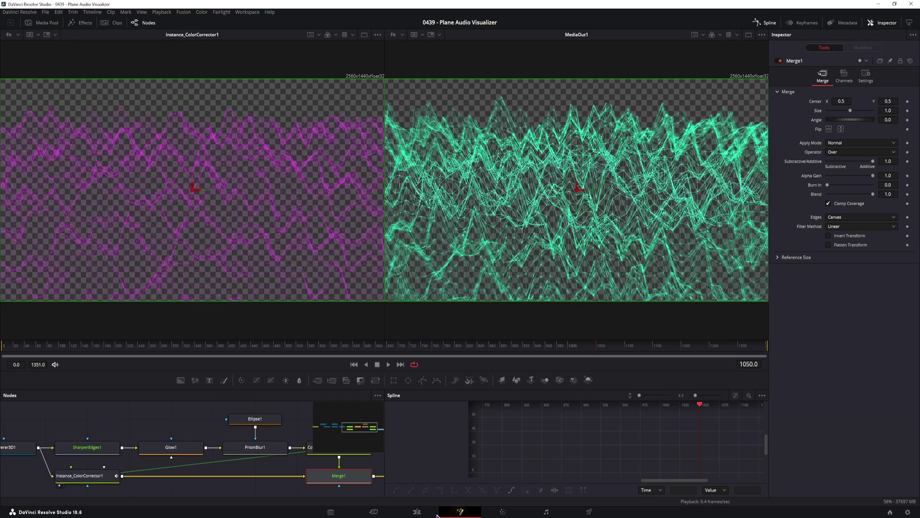
pyautogui.moveTo(121, 429); pyautogui.dragTo(288, 430)
pyautogui.moveTo(156, 422); pyautogui.dragTo(283, 423)
pyautogui.click(88, 423)
pyautogui.click(828, 130)
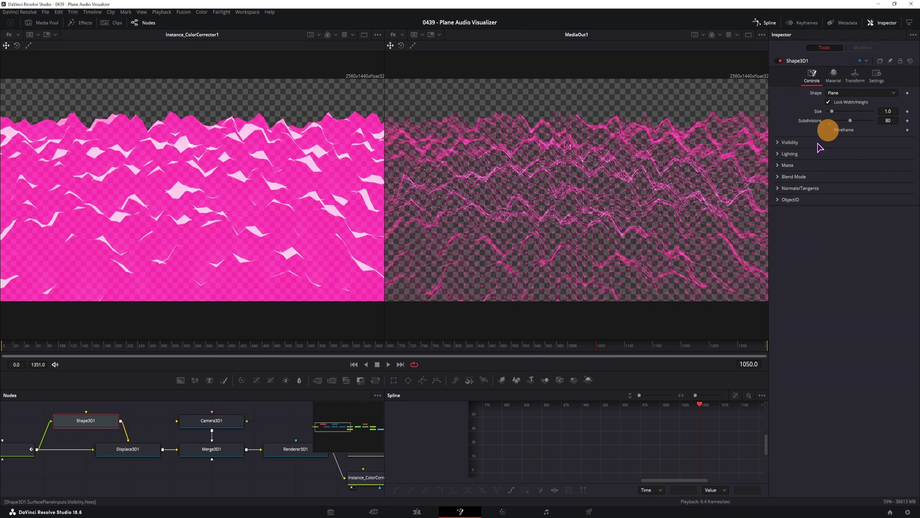
pyautogui.click(417, 511)
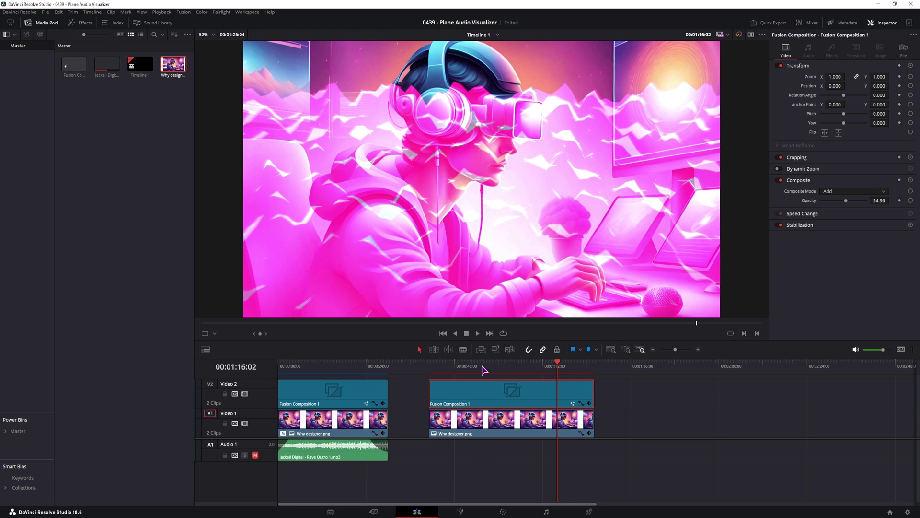
# Scrub to about 00:00:13:29 in the first clip, open its Fusion composition, and review the Glow1 and SharpenEdges1 settings.
pyautogui.moveTo(565, 368); pyautogui.dragTo(314, 366)
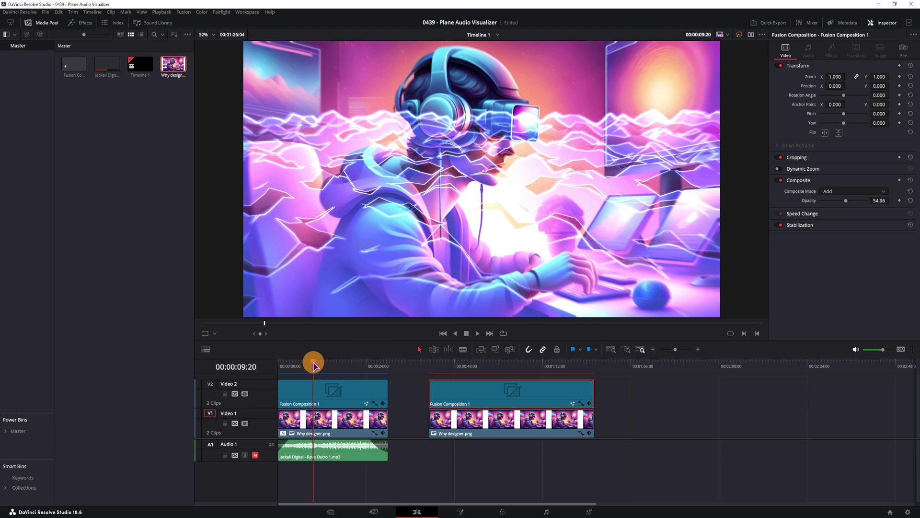
pyautogui.moveTo(472, 366); pyautogui.dragTo(329, 366)
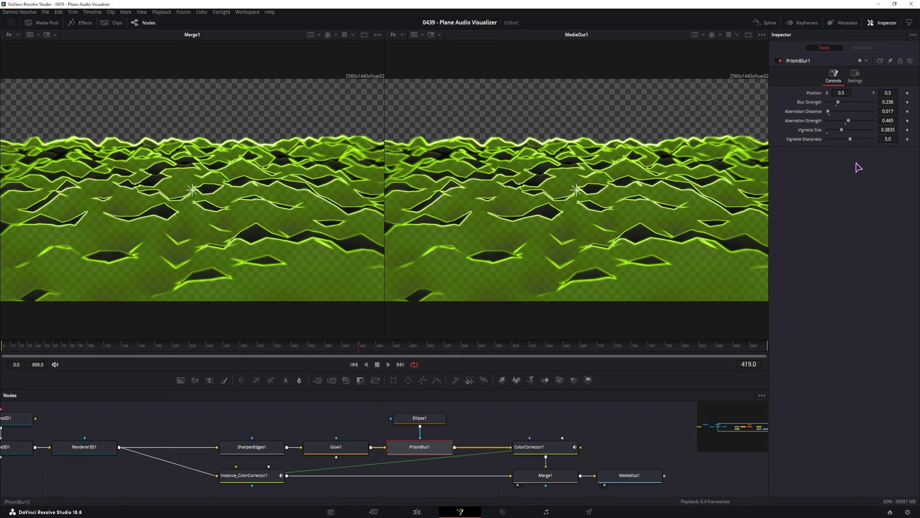
pyautogui.click(349, 449)
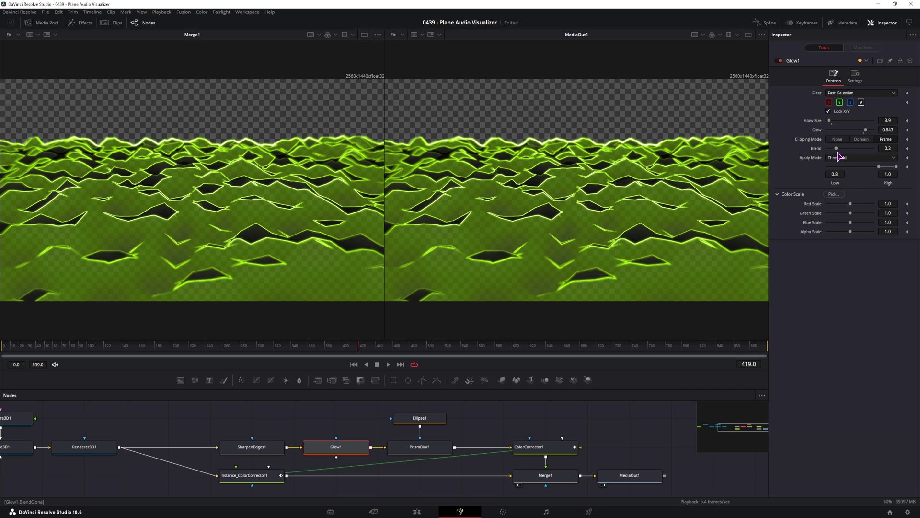
pyautogui.click(258, 446)
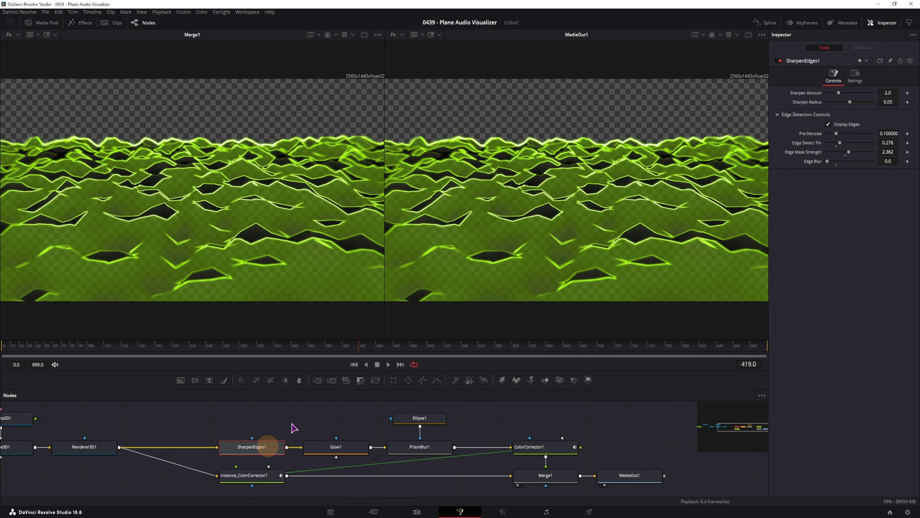
# Switch SharpenEdges1 off and on, and toggle its Display Edges option off and back on to compare the results.
pyautogui.click(779, 60)
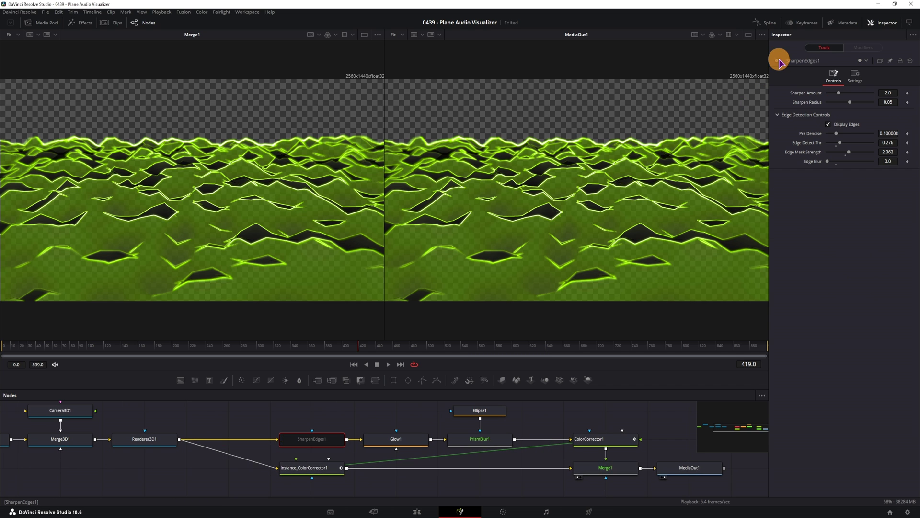
pyautogui.click(779, 61)
pyautogui.click(830, 125)
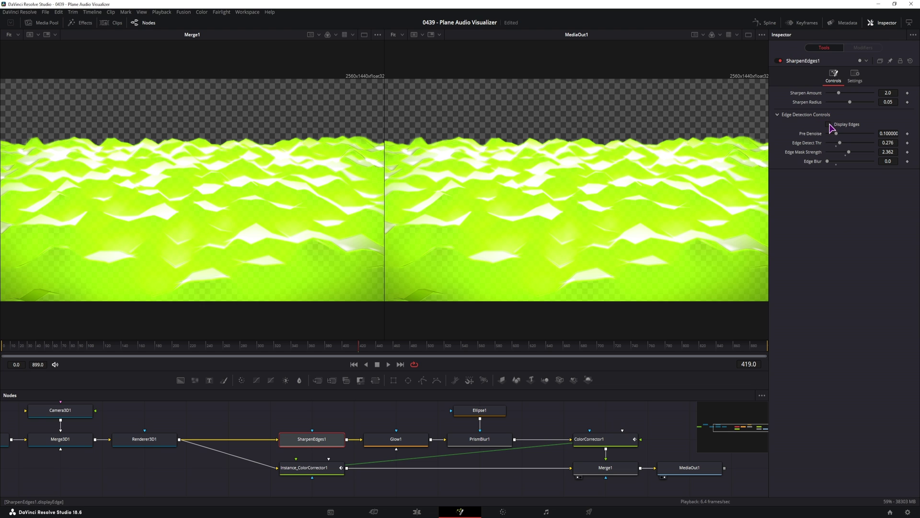
pyautogui.click(829, 124)
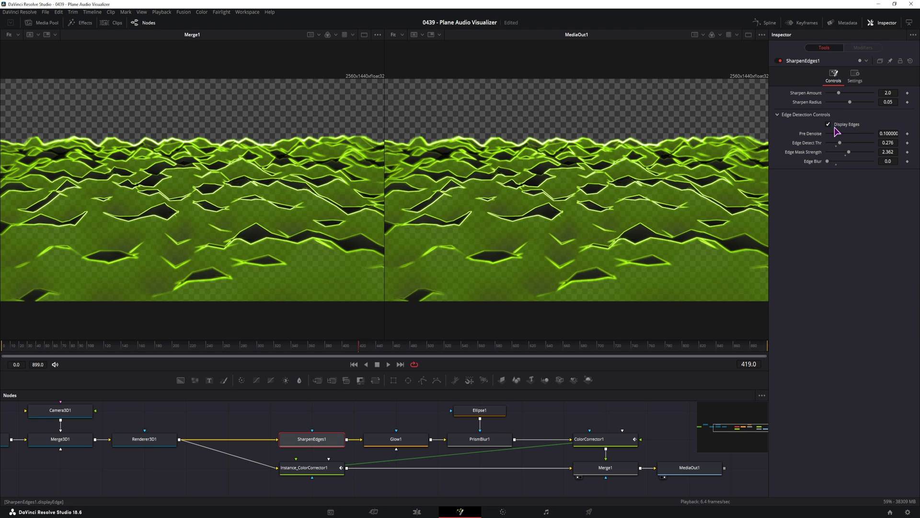
# Open the second Fusion Composition 1 clip from the Edit page at about 00:00:49:11 and enable Display Edges on SharpenEdges1.
pyautogui.click(417, 512)
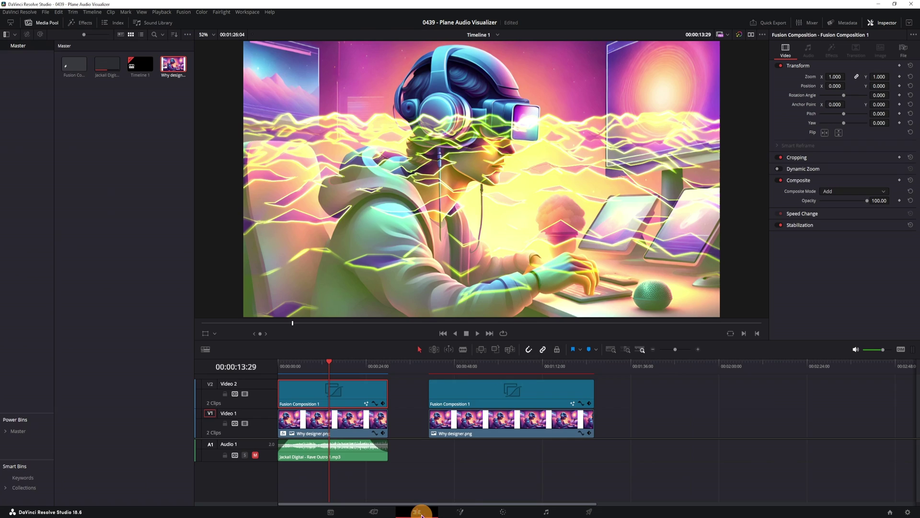
pyautogui.click(459, 368)
pyautogui.click(481, 394)
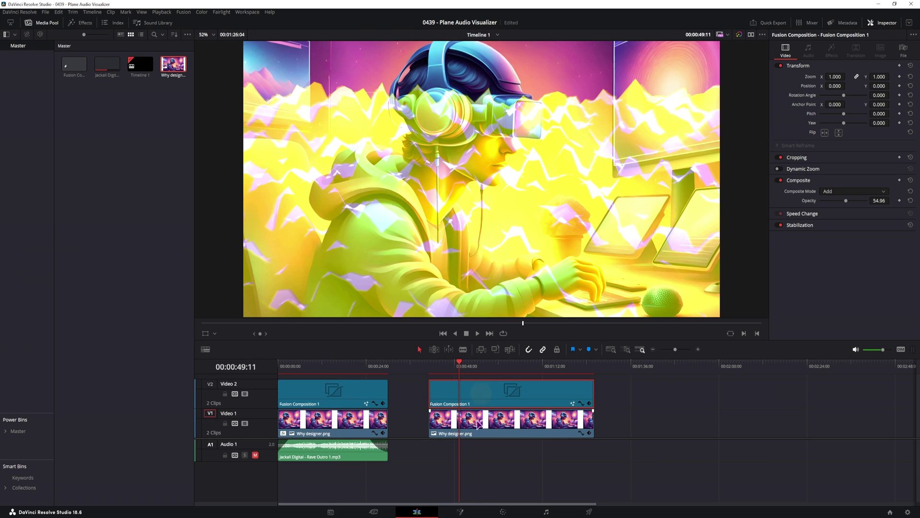
pyautogui.click(460, 512)
pyautogui.click(102, 448)
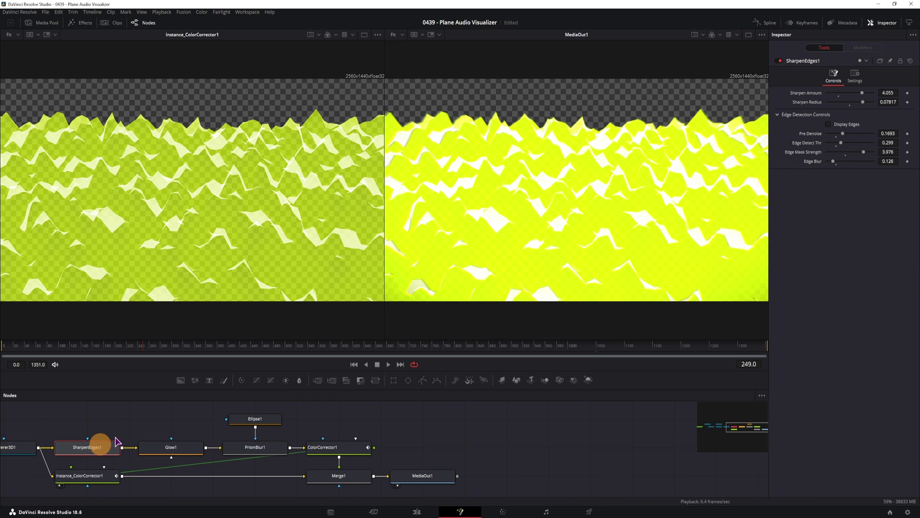
pyautogui.click(830, 126)
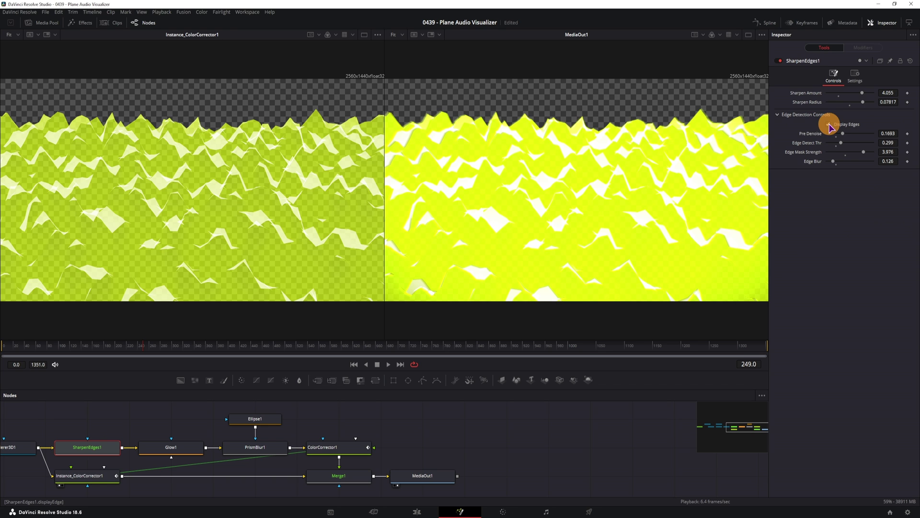
# Set SharpenEdges1's Pre Denoise to 0.1, Edge Mask Strength to about 3.858 and Edge Blur to about 0.039.
pyautogui.moveTo(480, 427); pyautogui.dragTo(505, 431)
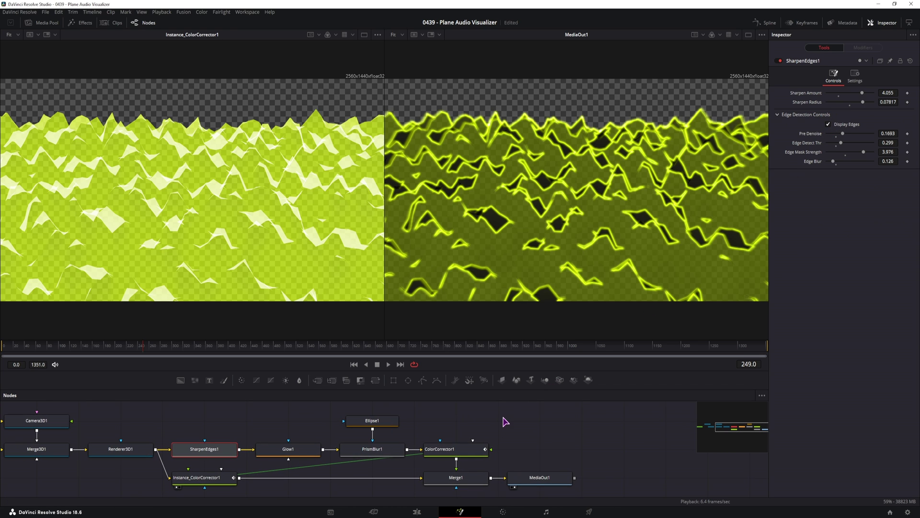
pyautogui.click(836, 136)
pyautogui.moveTo(841, 142); pyautogui.dragTo(855, 151)
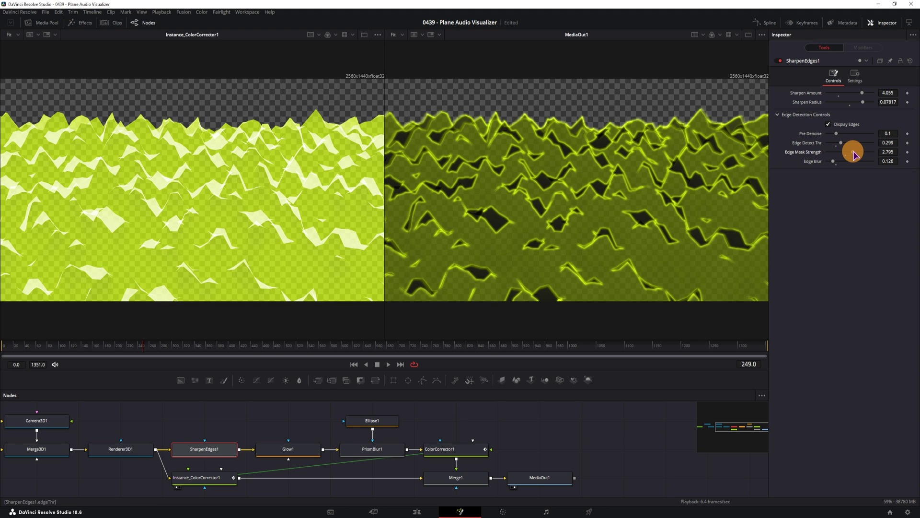
pyautogui.moveTo(854, 151); pyautogui.dragTo(862, 152)
pyautogui.moveTo(833, 162); pyautogui.dragTo(829, 162)
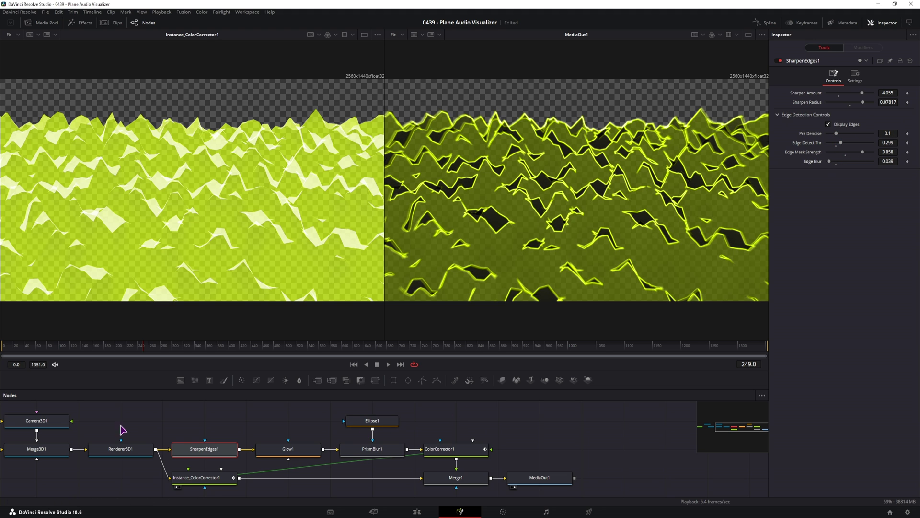
# Try Shape3D1 with Wireframe enabled and compare SharpenEdges1's Display Edges option on and off.
pyautogui.moveTo(123, 426); pyautogui.dragTo(263, 432)
pyautogui.click(72, 428)
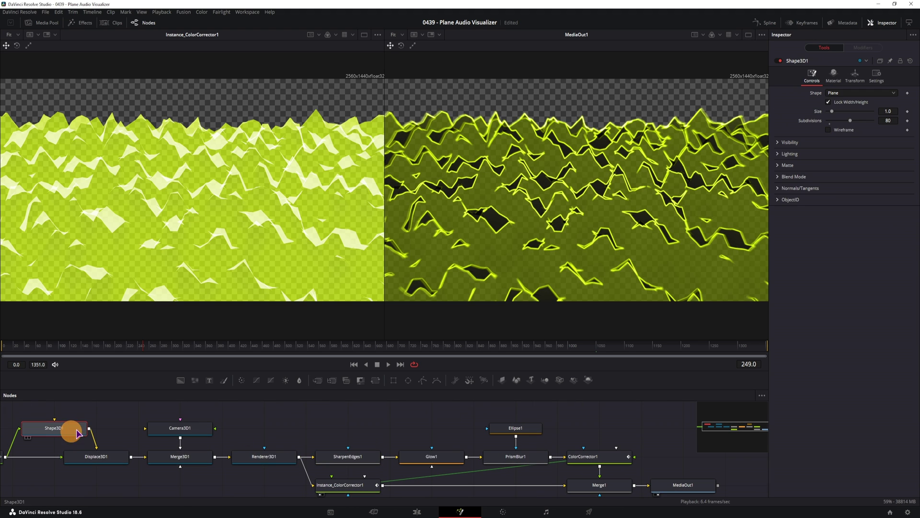
pyautogui.click(828, 130)
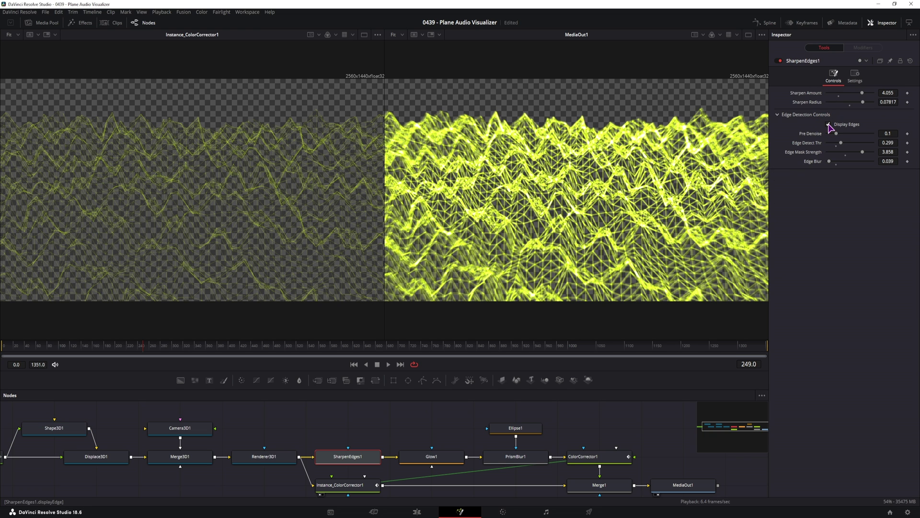
pyautogui.click(829, 124)
pyautogui.click(828, 124)
# Adjust Glow1's Low threshold, trying 0.6 and raising it to about 0.7.
pyautogui.click(432, 458)
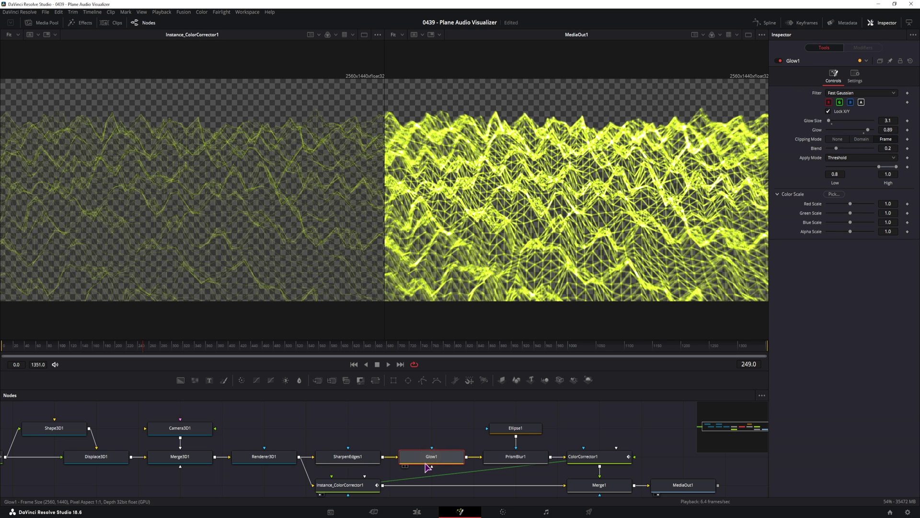
pyautogui.moveTo(881, 171)
pyautogui.mouseDown()
pyautogui.moveTo(812, 172)
pyautogui.moveTo(885, 172)
pyautogui.moveTo(858, 171)
pyautogui.moveTo(867, 169)
pyautogui.mouseUp()
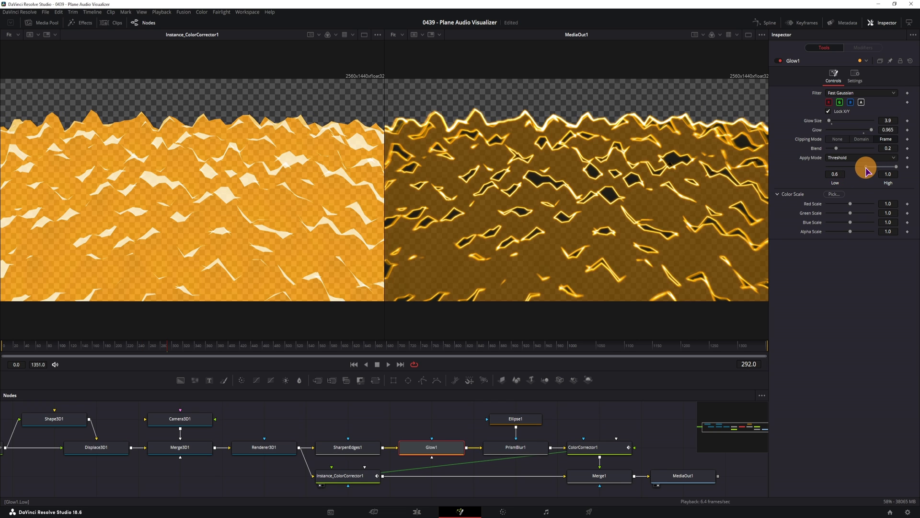
pyautogui.moveTo(867, 170); pyautogui.dragTo(880, 171)
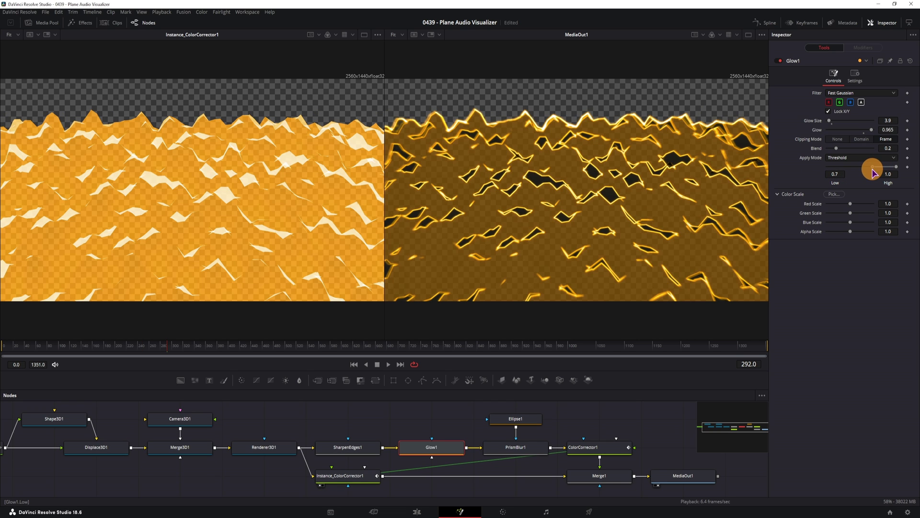